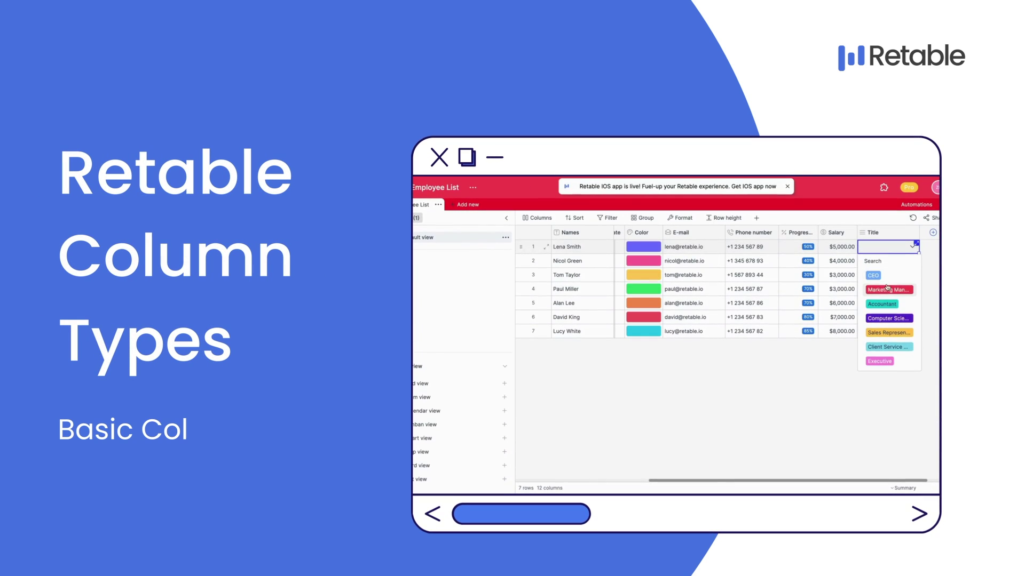
# - Give rows 1 and 2 the Titles Marketing Manager and Accountant
pyautogui.click(887, 289)
pyautogui.click(909, 262)
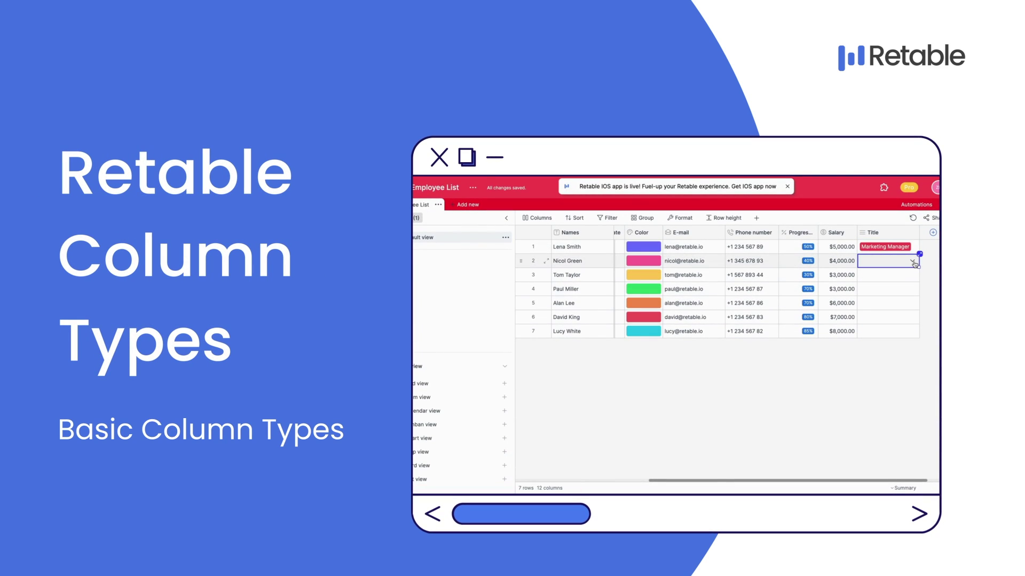
pyautogui.click(913, 262)
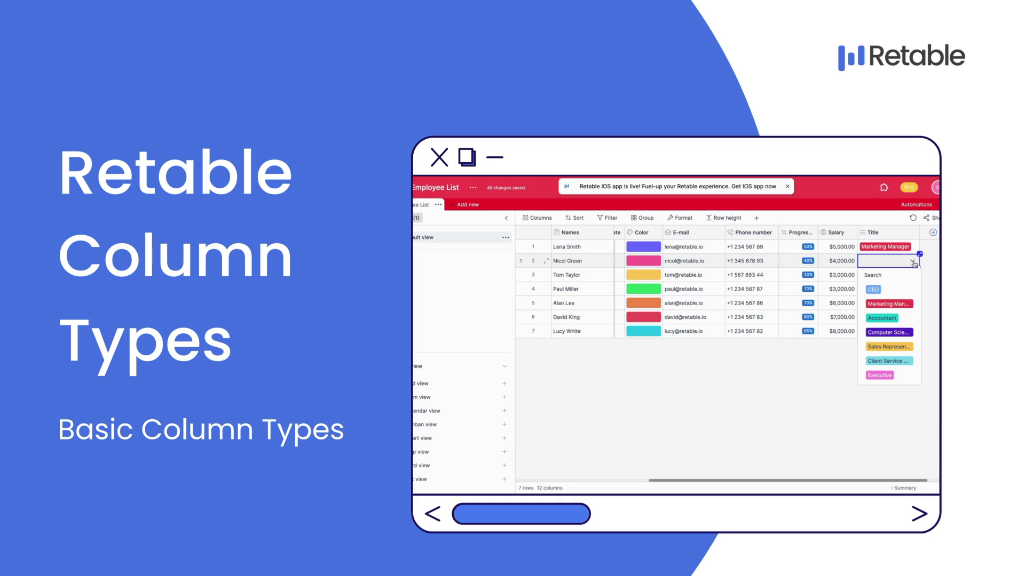
pyautogui.click(888, 319)
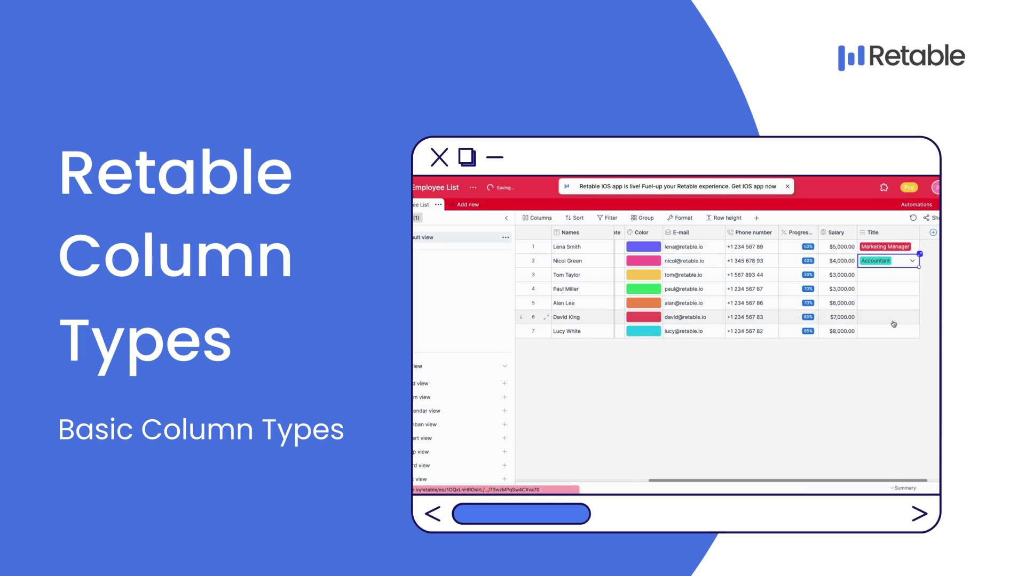
# - Give row 3 the Client Service Specialist title and open row 4's Title options
pyautogui.click(915, 279)
pyautogui.click(913, 275)
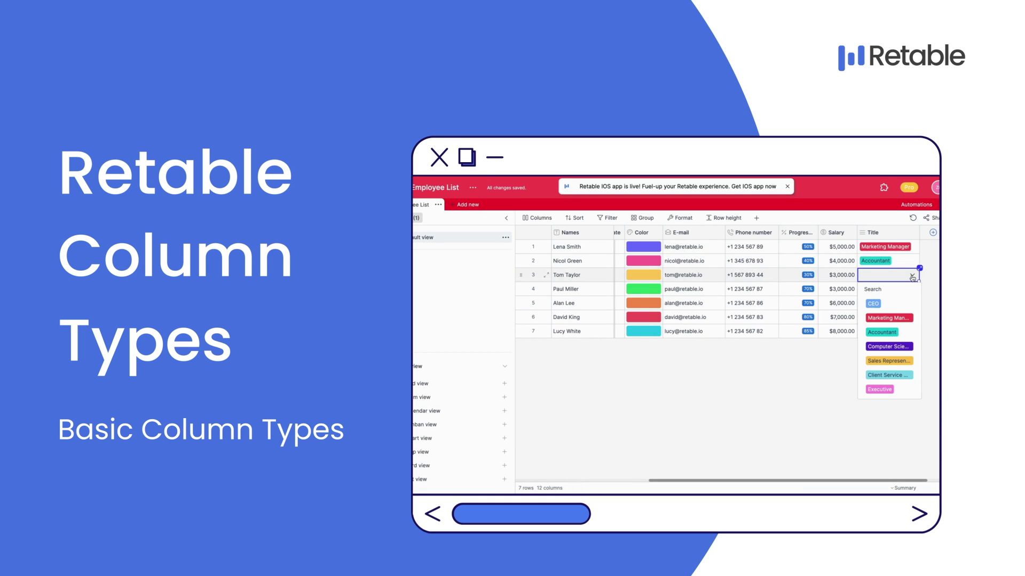
pyautogui.click(900, 375)
pyautogui.click(907, 289)
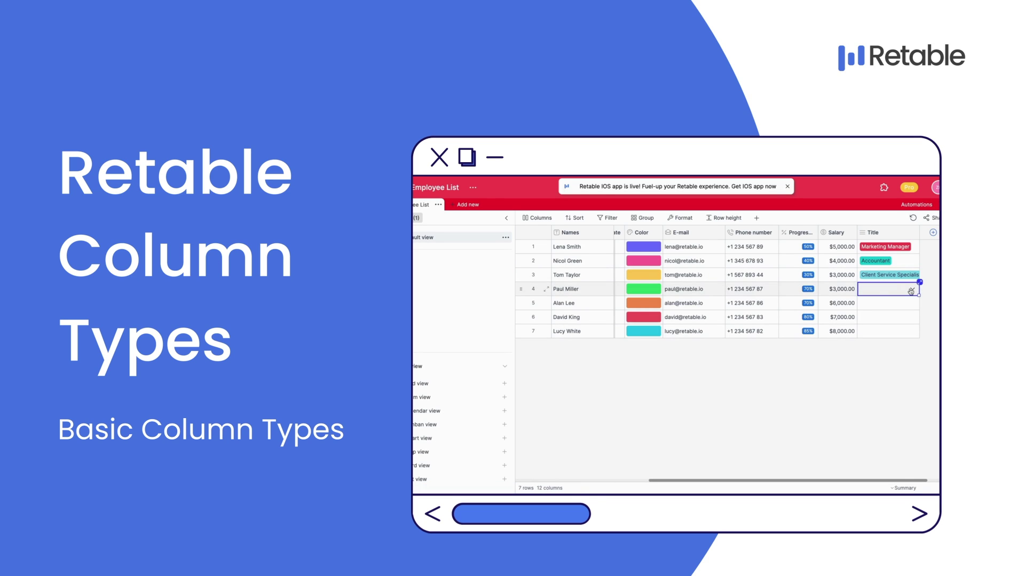
pyautogui.click(912, 289)
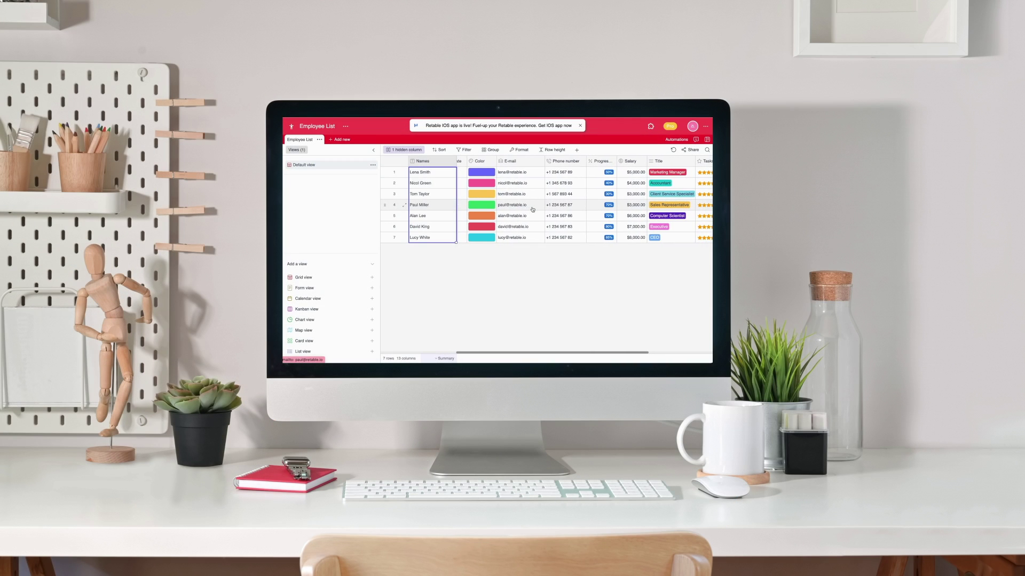
# - Rate rows 3 and 4 at 5 and 6 stars in Tasks done on time
pyautogui.hscroll(2, 561, 205)
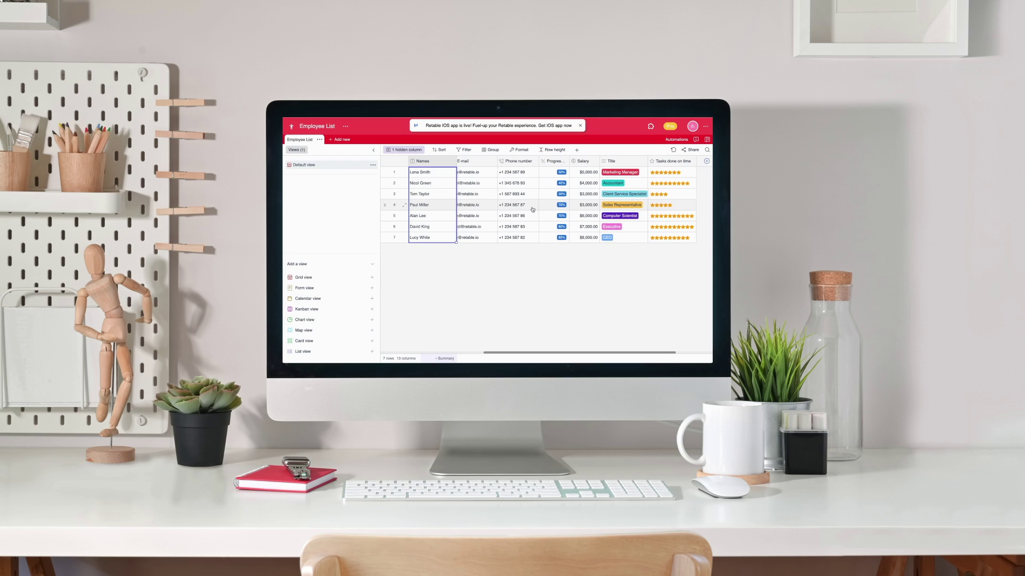
pyautogui.click(667, 195)
pyautogui.click(671, 206)
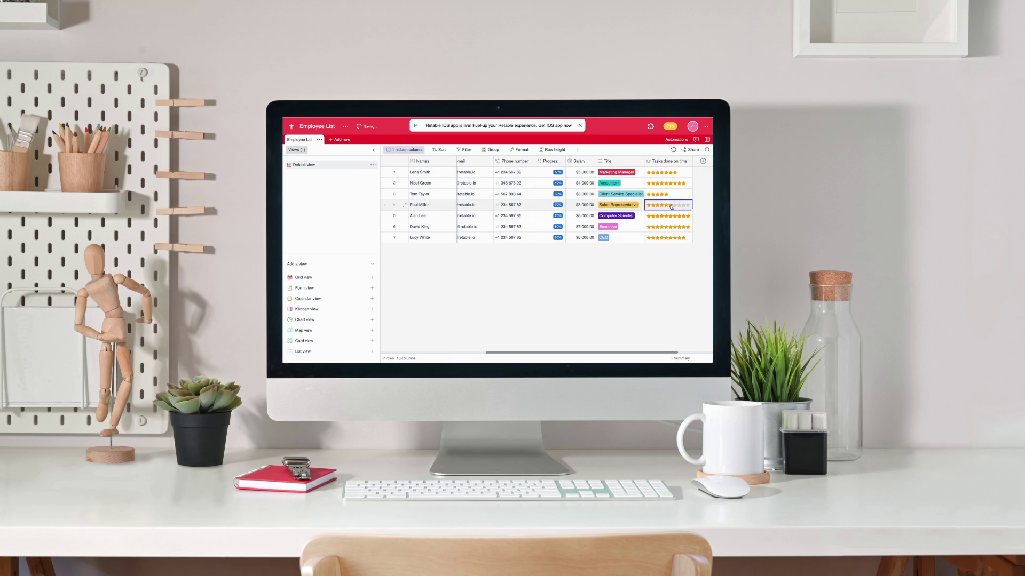
pyautogui.hscroll(-2, 679, 176)
pyautogui.click(666, 173)
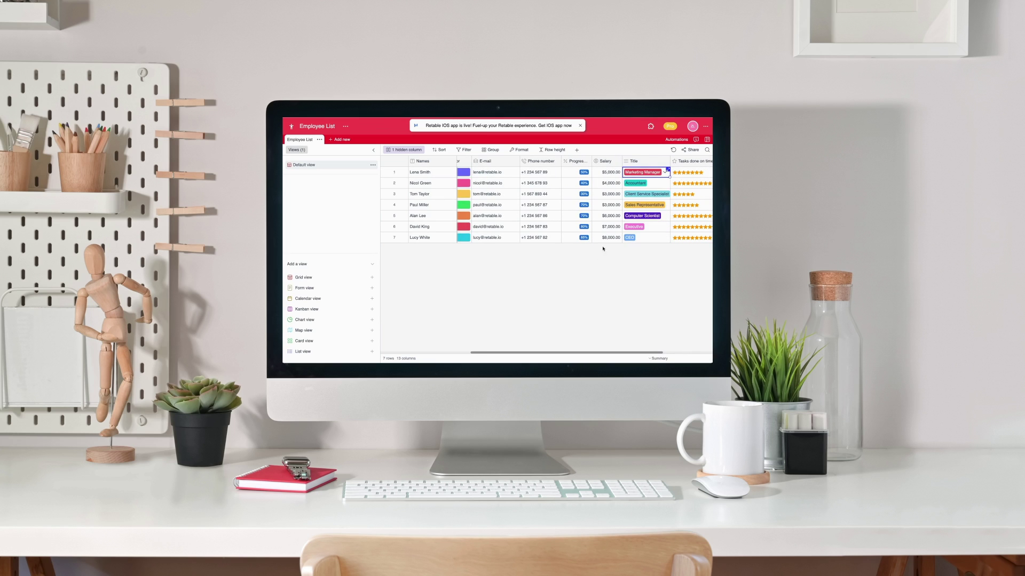
# - Rename the E-mail column to 'E-mail's of Employees' and go back to the dashboard
pyautogui.hscroll(-2, 617, 212)
pyautogui.hscroll(-3, 617, 211)
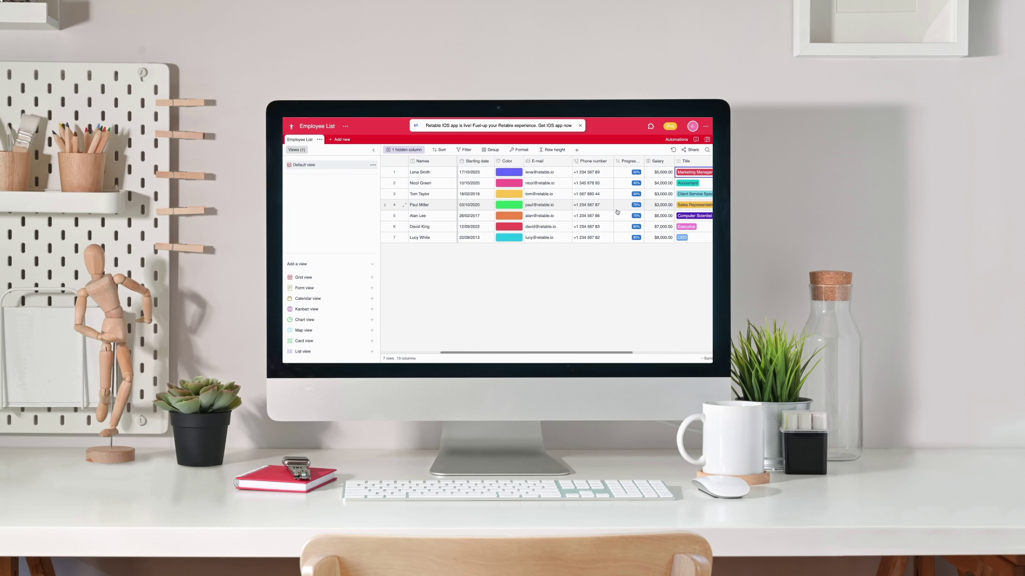
pyautogui.hscroll(-4, 618, 212)
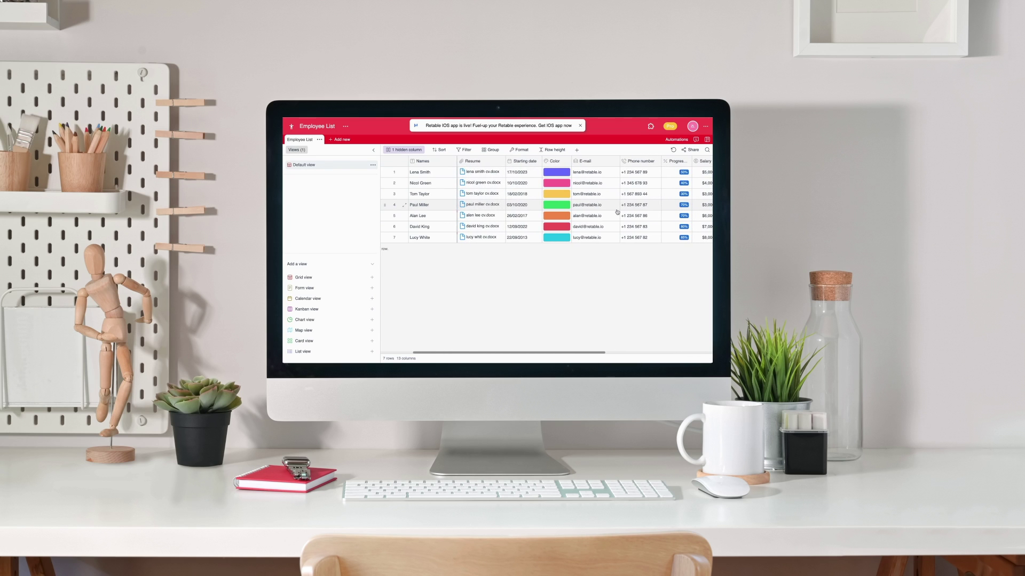
pyautogui.click(586, 161)
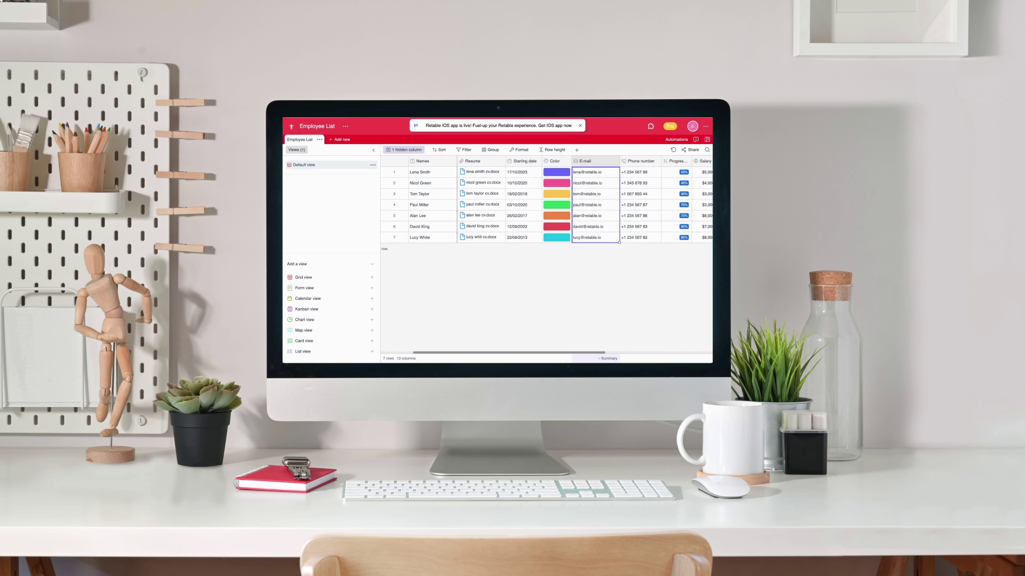
pyautogui.rightClick(605, 162)
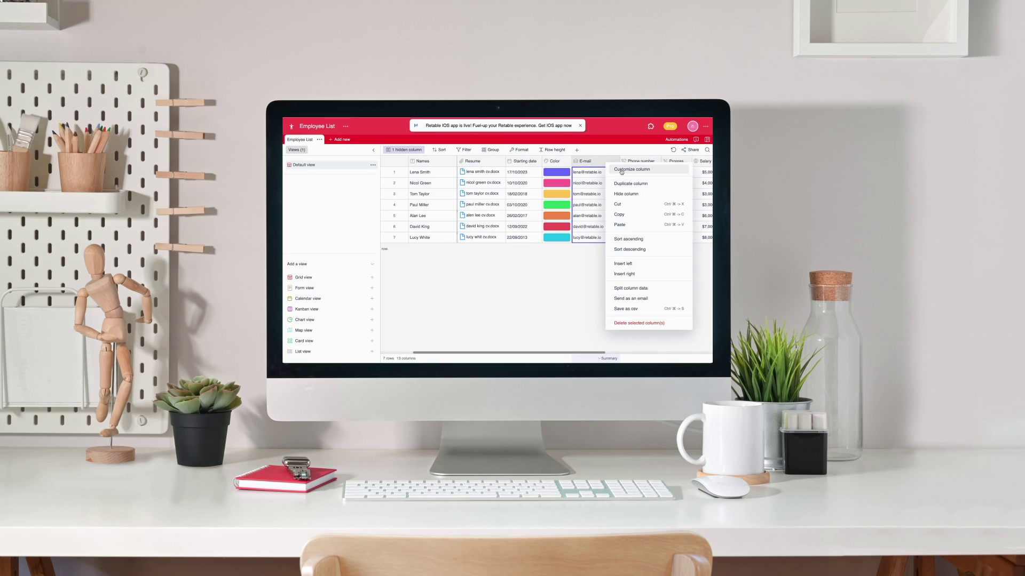
pyautogui.click(622, 170)
pyautogui.write("'s of Empl")
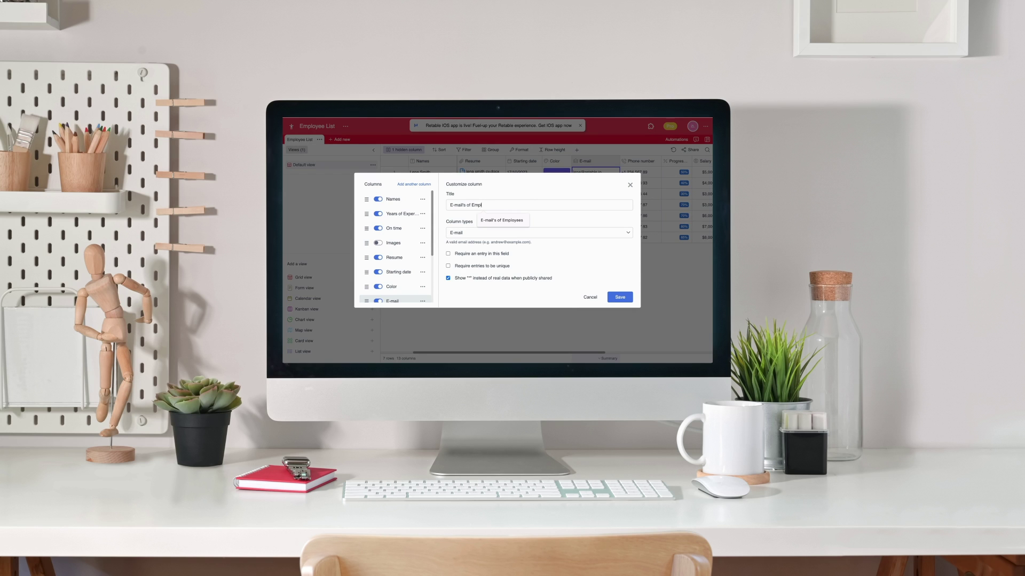
pyautogui.write('oyees')
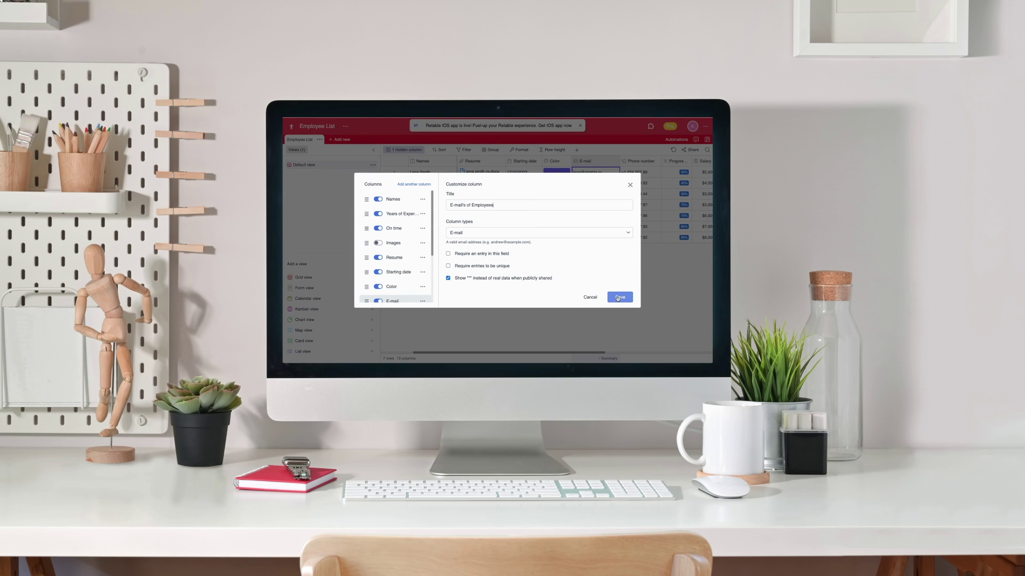
pyautogui.click(620, 297)
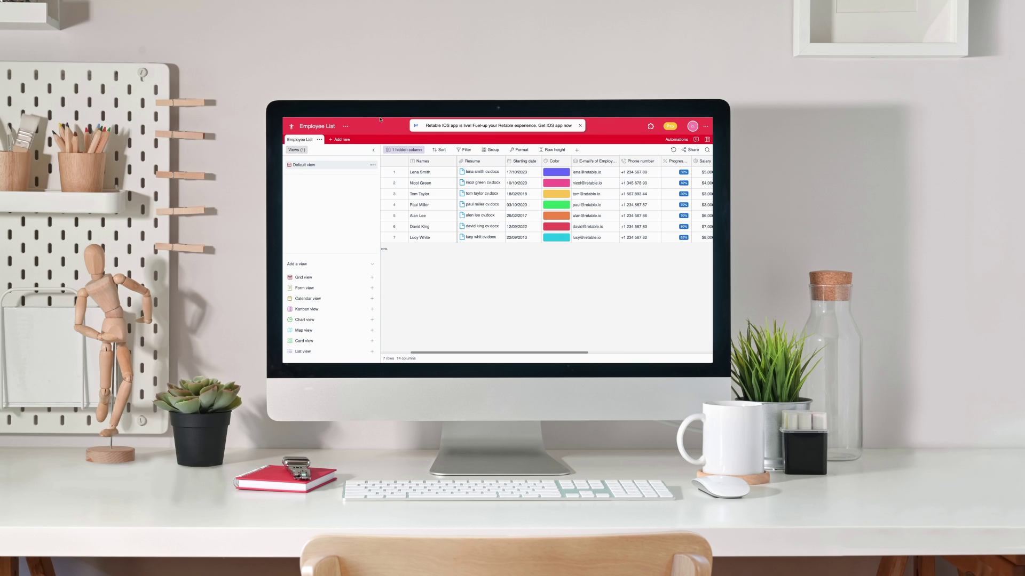
pyautogui.click(291, 128)
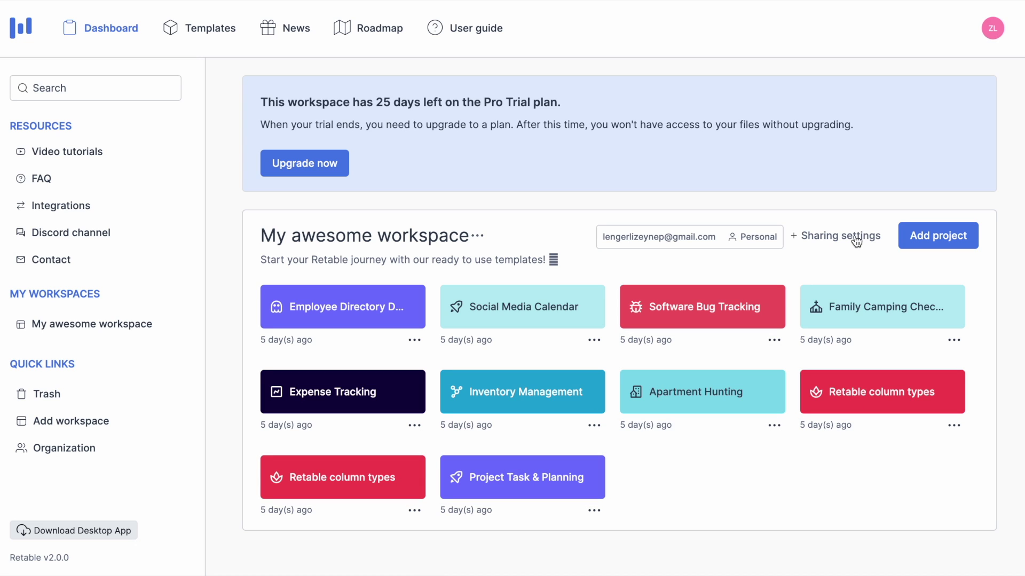
# - Choose Add project in My awesome workspace to start a new project
pyautogui.click(916, 250)
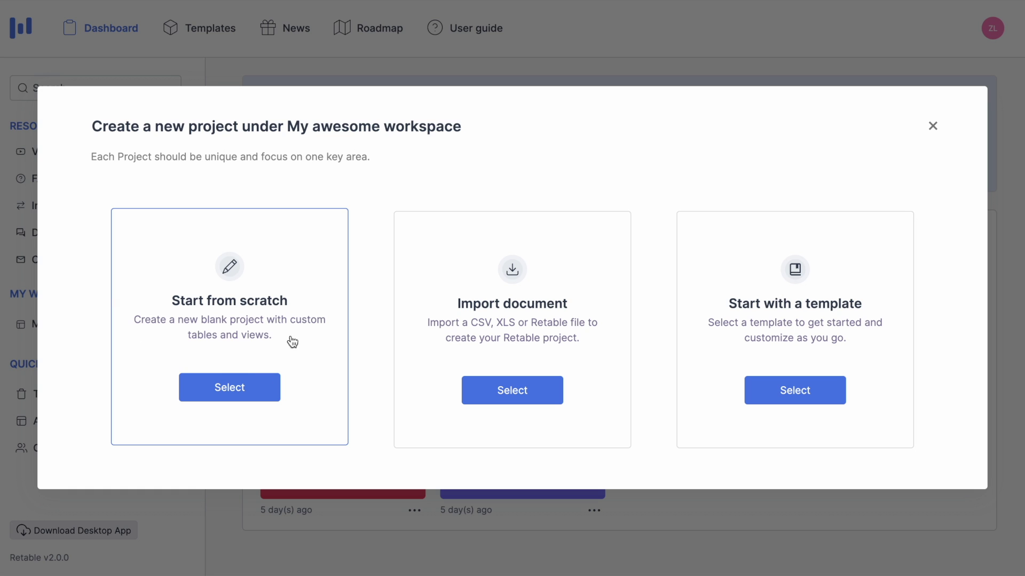
# - Create blank project 'Employee List', described 'Employee Information', with red colour and person icon
pyautogui.click(238, 395)
pyautogui.write('Employee List')
pyautogui.press('Tab')
pyautogui.write('E')
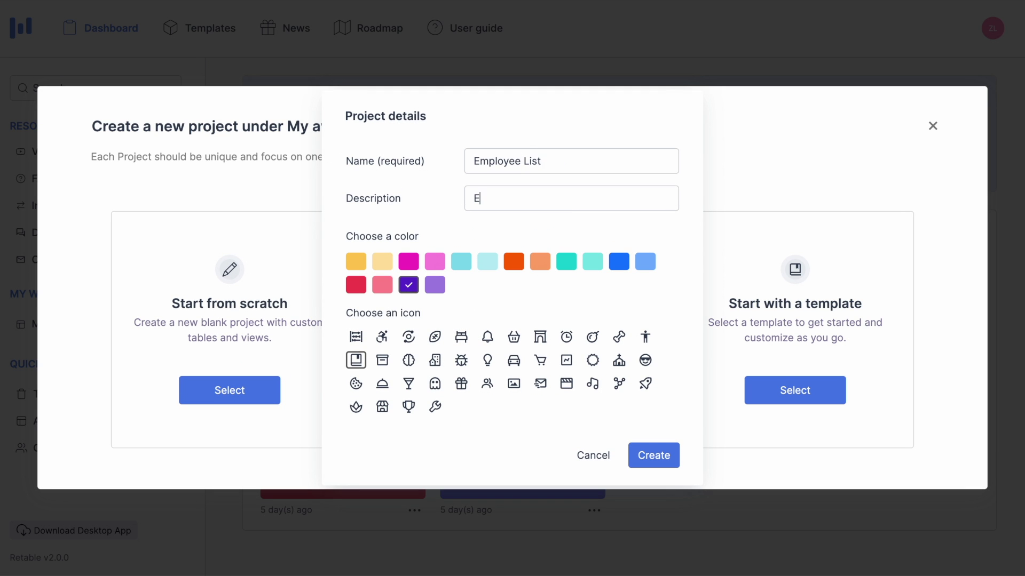
pyautogui.write('mployee Information')
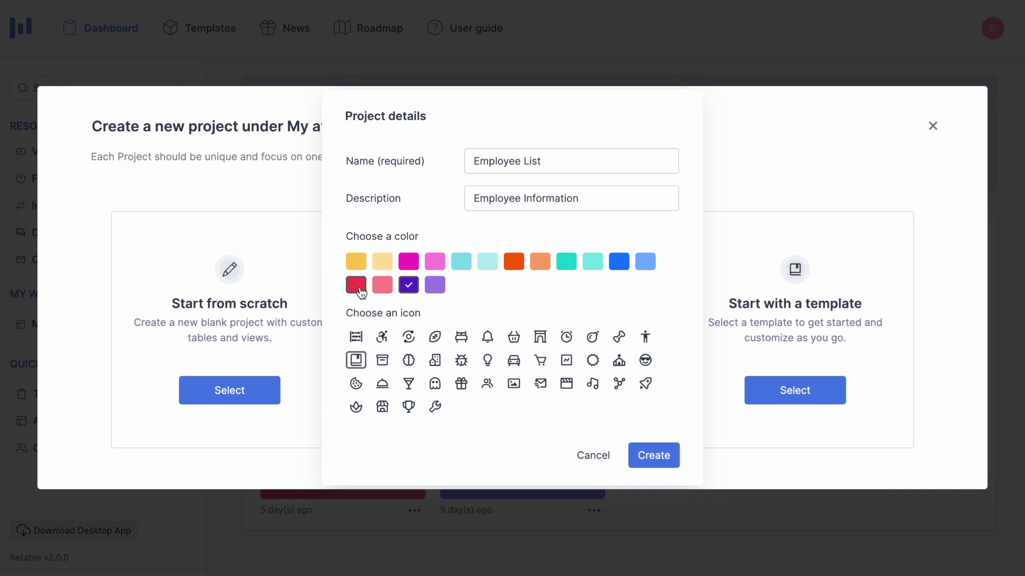
pyautogui.click(361, 292)
pyautogui.click(647, 344)
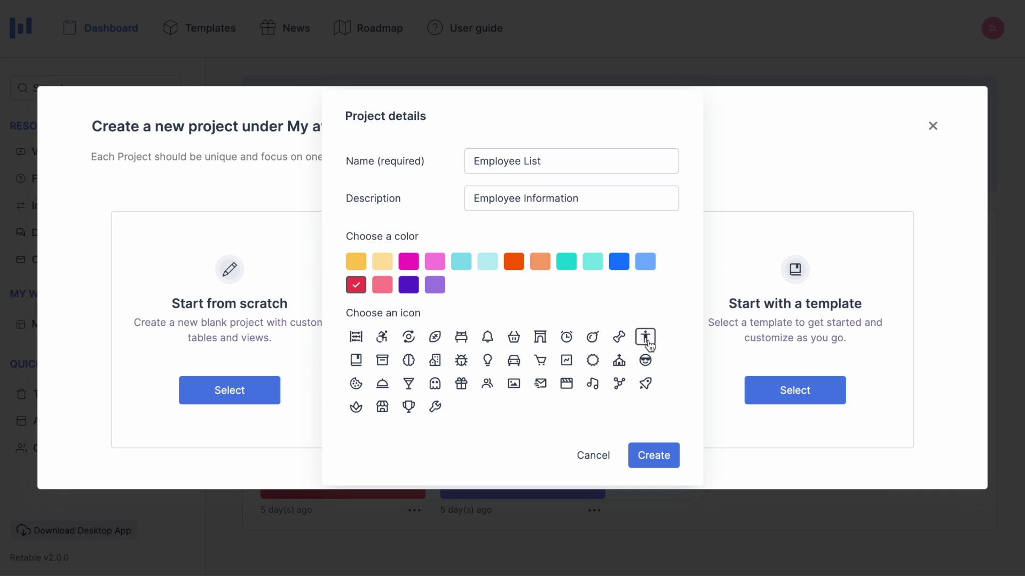
pyautogui.click(654, 465)
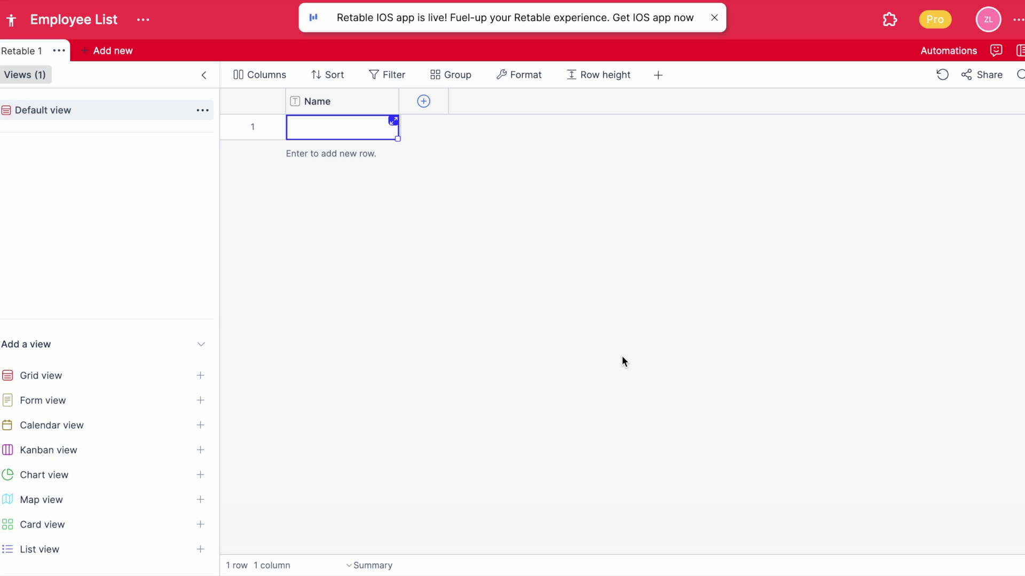
# - Rename the table to 'Employee List'
pyautogui.click(64, 50)
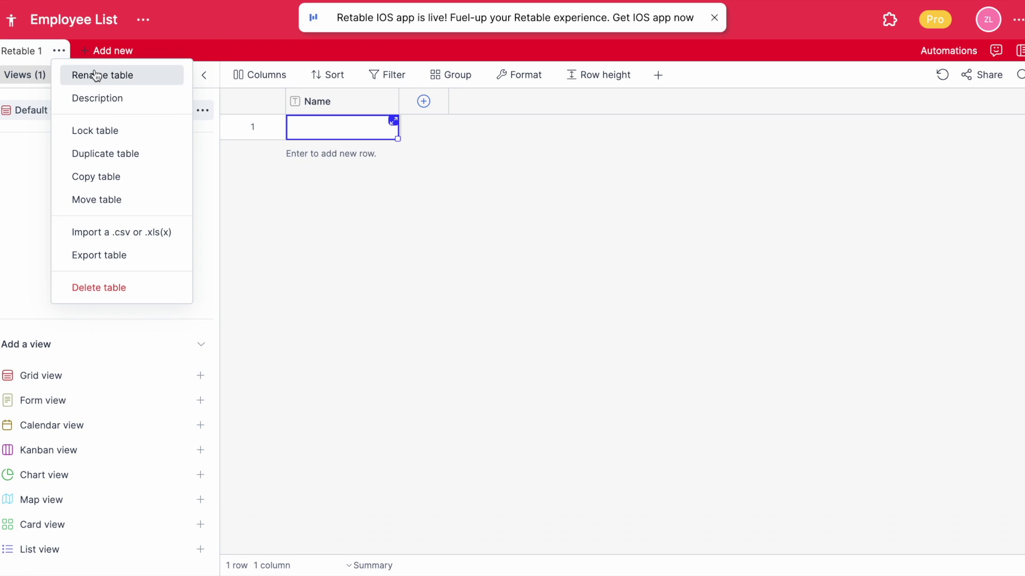
pyautogui.click(91, 73)
pyautogui.write('Employee Li')
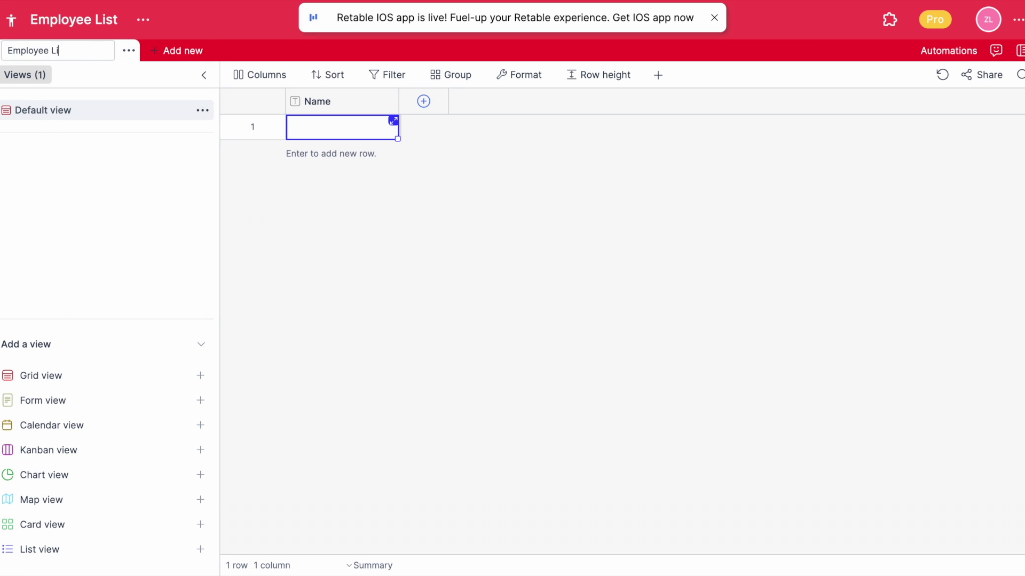
pyautogui.write('st')
pyautogui.press('Return')
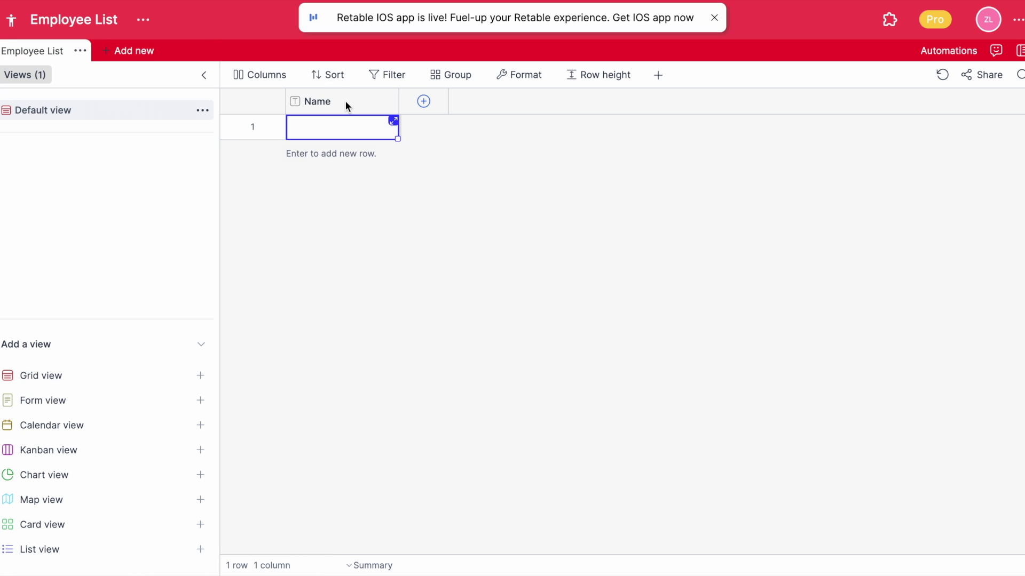
# - Retitle the Name column 'Names', keeping it a Text column
pyautogui.doubleClick(344, 100)
pyautogui.click(452, 219)
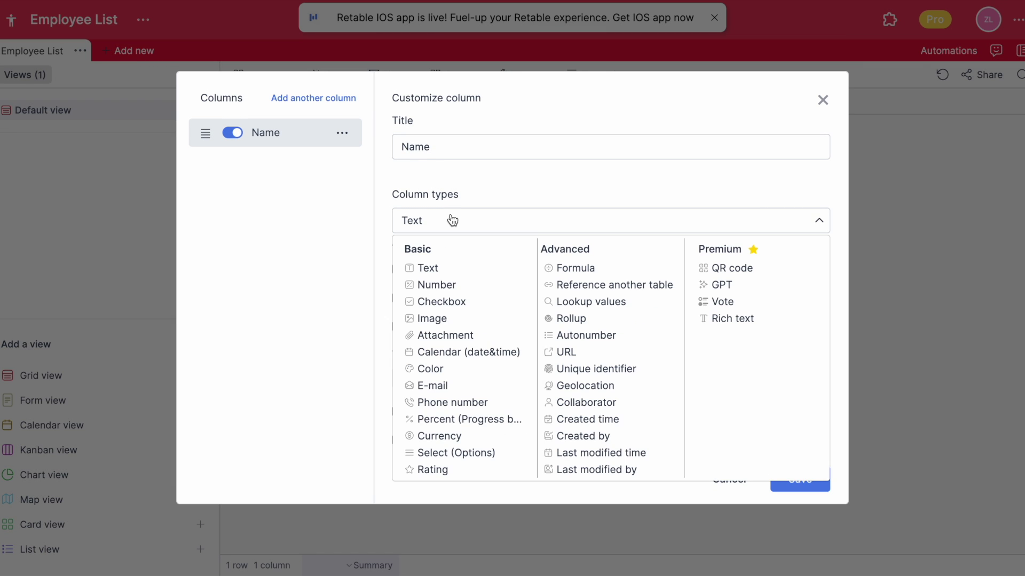
pyautogui.click(431, 266)
pyautogui.click(453, 147)
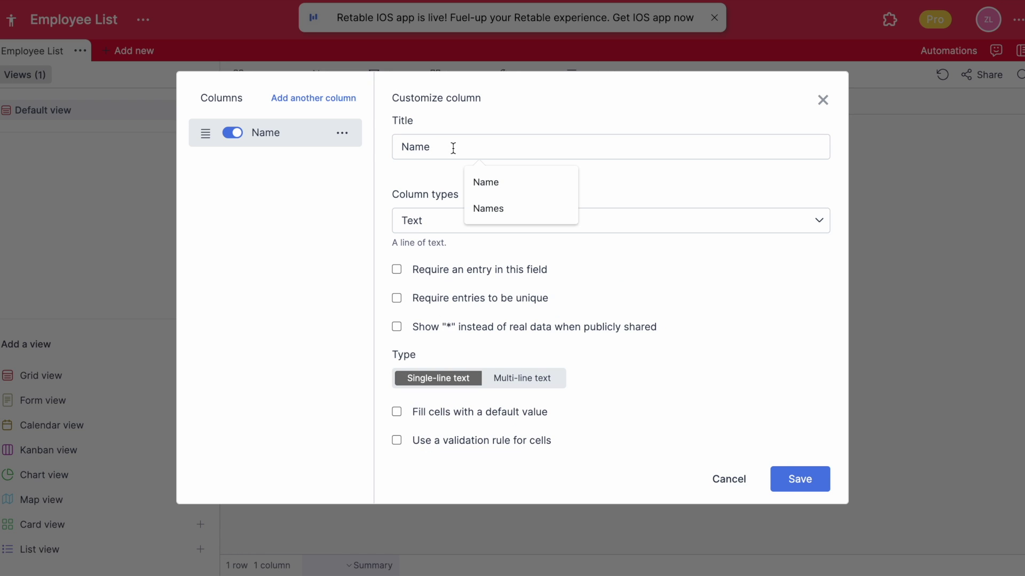
pyautogui.write('s')
pyautogui.click(800, 479)
# - Enter the seven employees' full names down the Names column
pyautogui.press('Return')
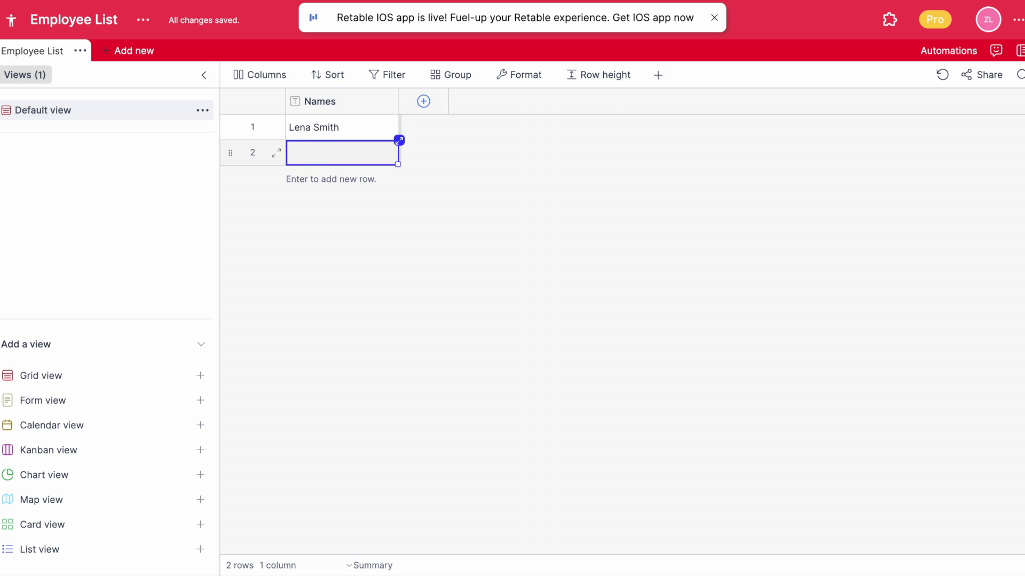
pyautogui.press('Return')
pyautogui.press('Return')
pyautogui.press('Return')
pyautogui.press('Return')
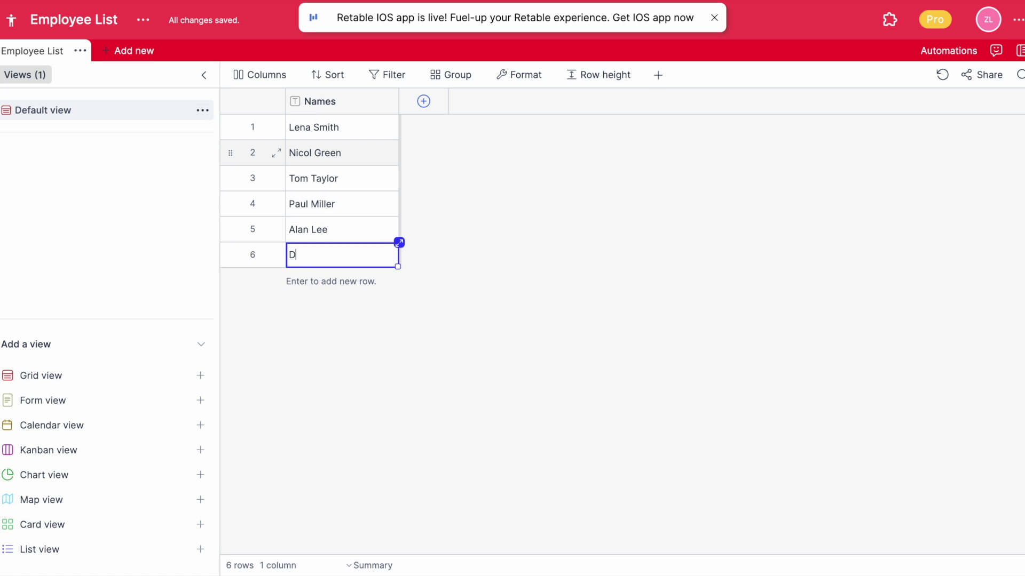
pyautogui.press('Return')
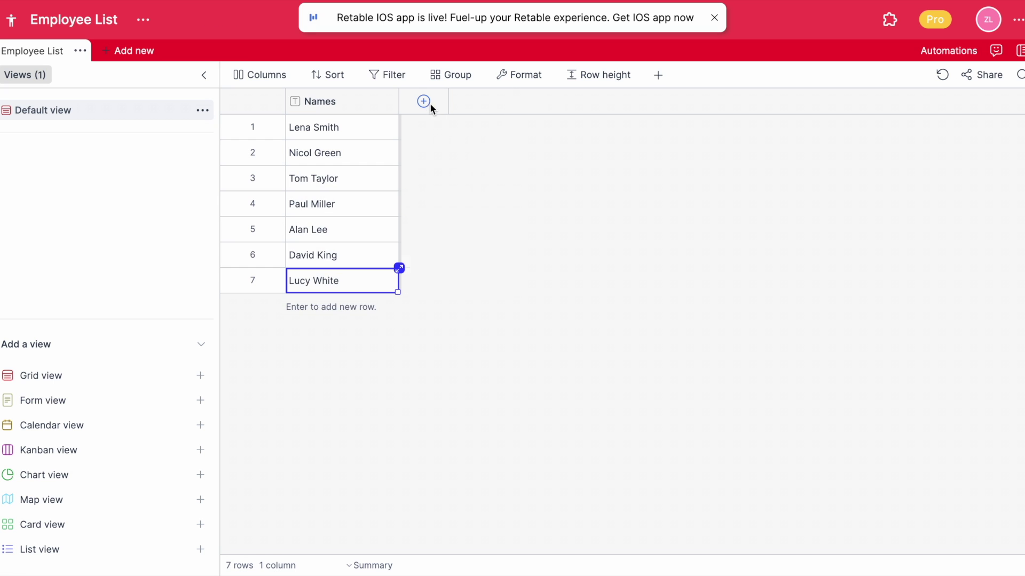
pyautogui.click(430, 104)
# - Make the new column a Number column titled 'Years of Experience'
pyautogui.click(465, 223)
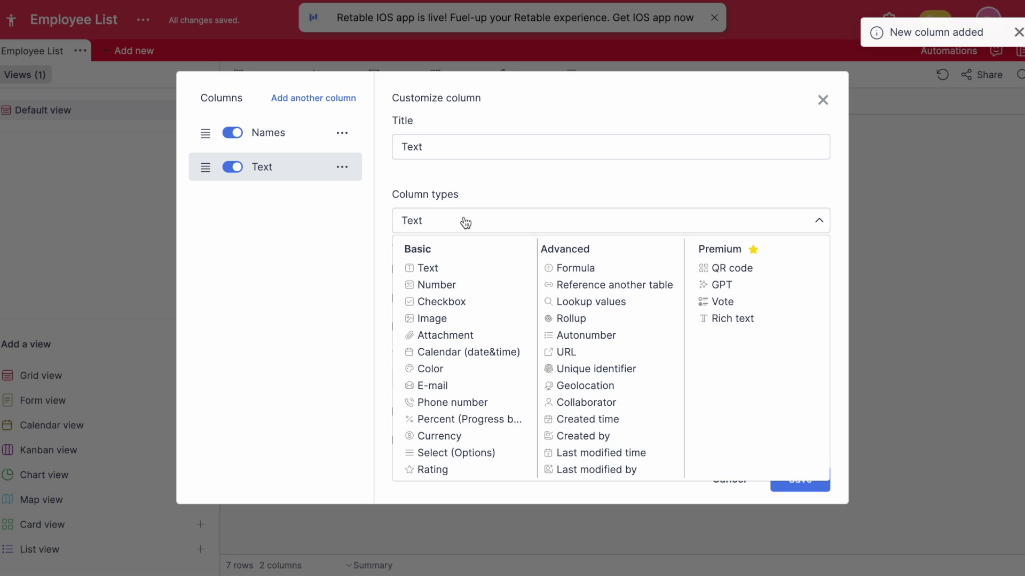
pyautogui.click(458, 284)
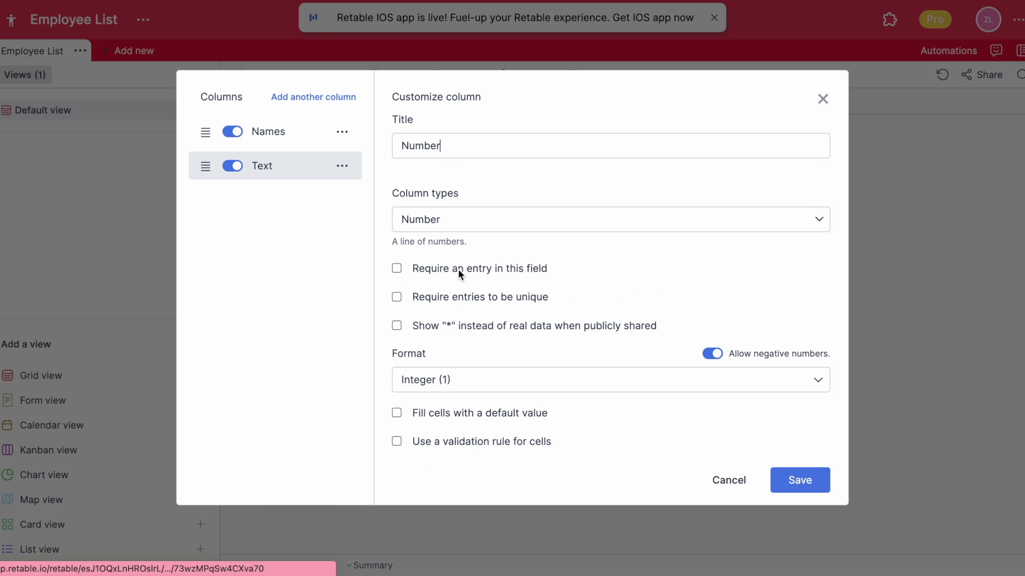
pyautogui.doubleClick(456, 151)
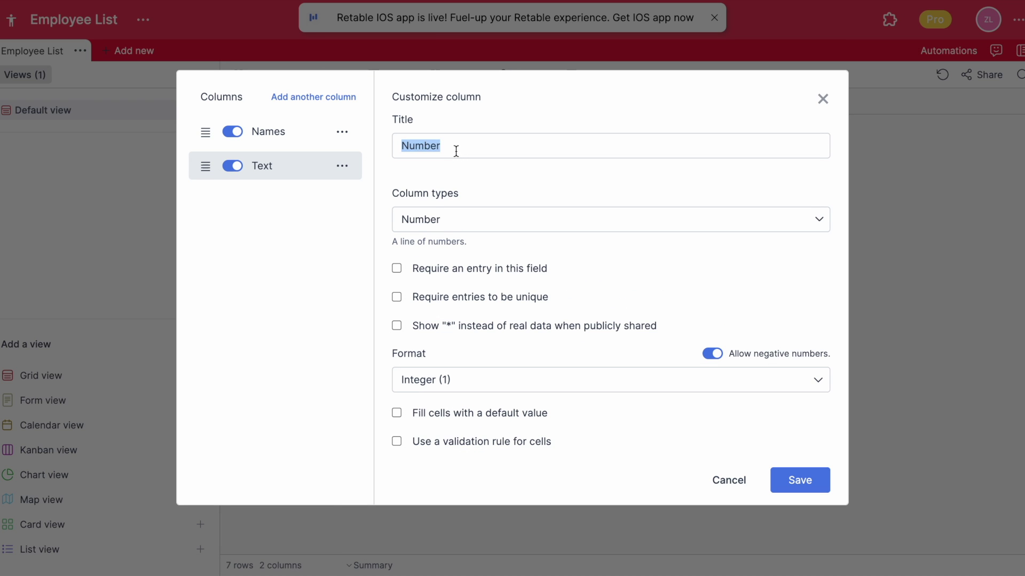
pyautogui.write('Years')
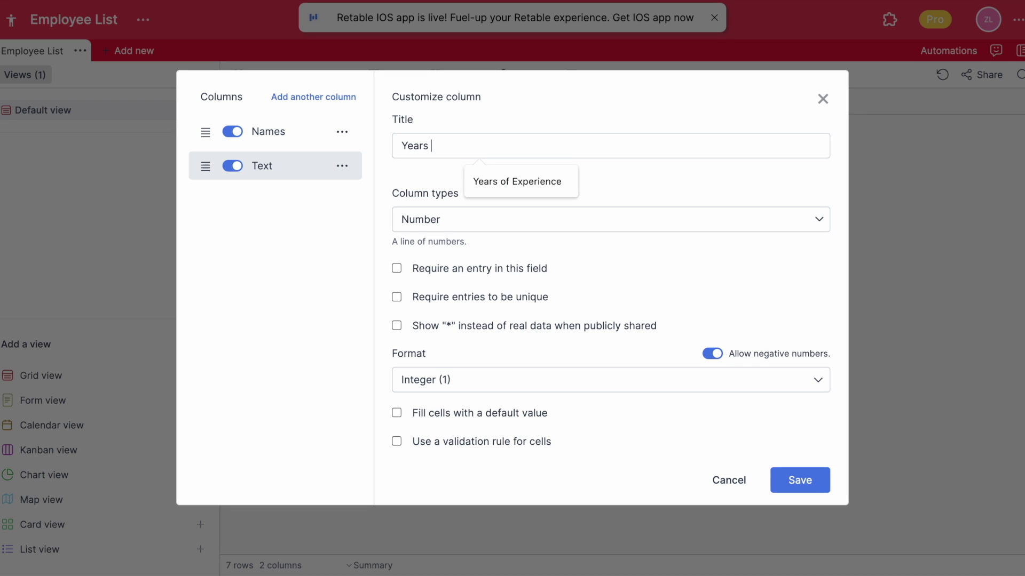
pyautogui.write(' of Experience')
pyautogui.click(800, 471)
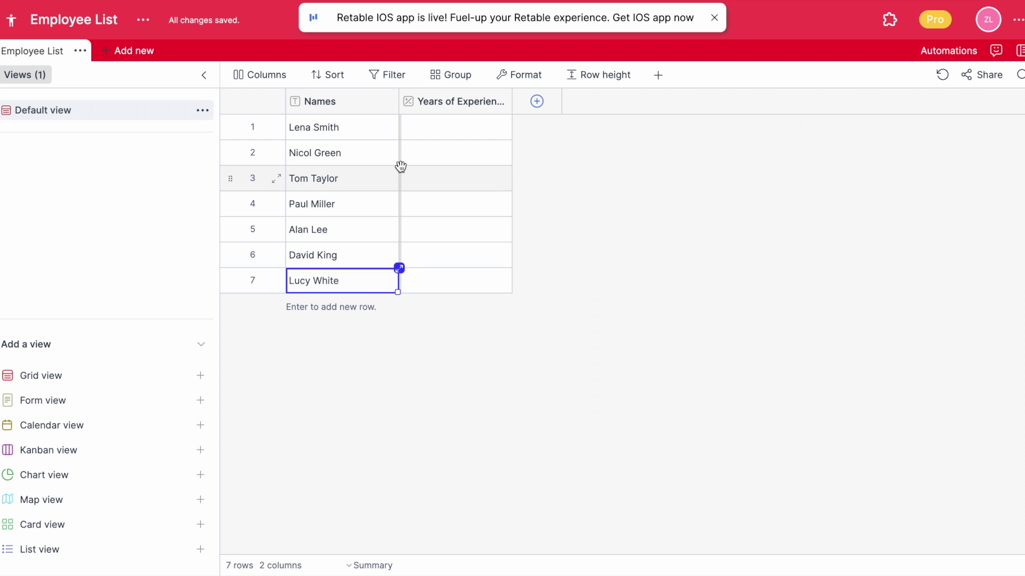
# - Enter years of experience 4, 4, 3, 3 and 2 for the first employees
pyautogui.click(455, 153)
pyautogui.write('4 4 3')
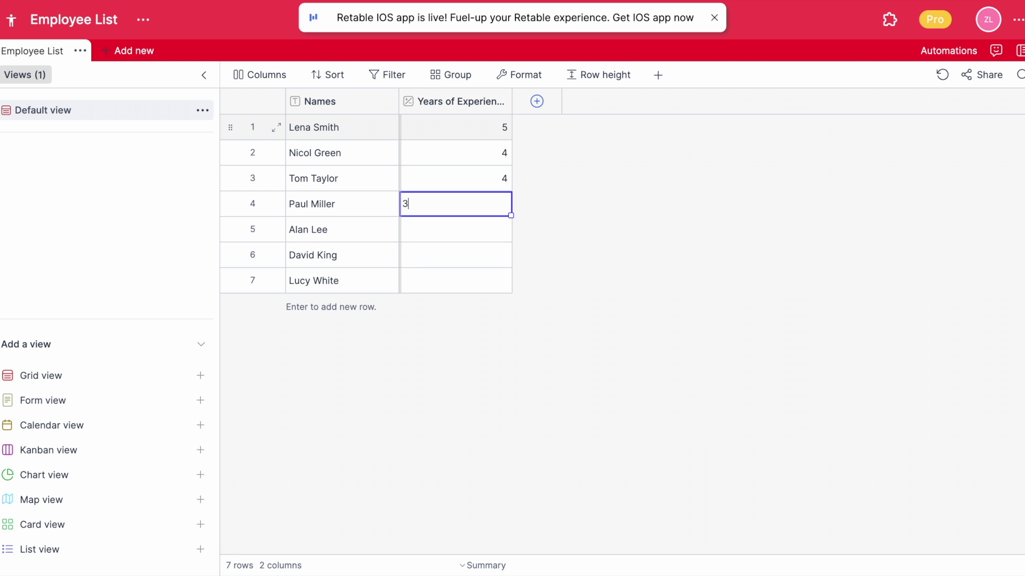
pyautogui.write(' 3 2')
pyautogui.click(538, 100)
pyautogui.click(467, 231)
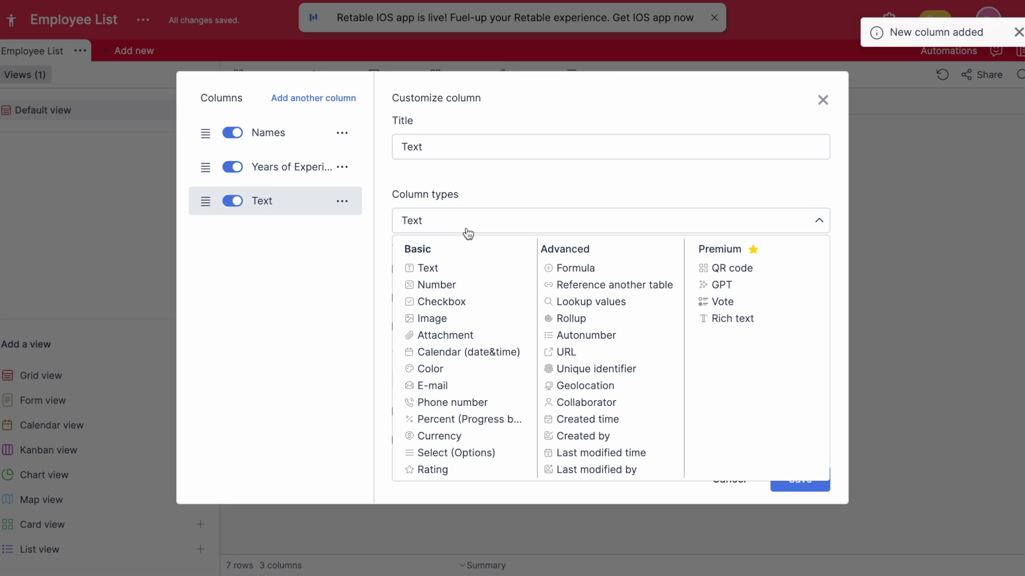
# - Make the new column a Checkbox titled 'On time' with Require an entry enabled
pyautogui.click(451, 303)
pyautogui.doubleClick(490, 215)
pyautogui.write('On time')
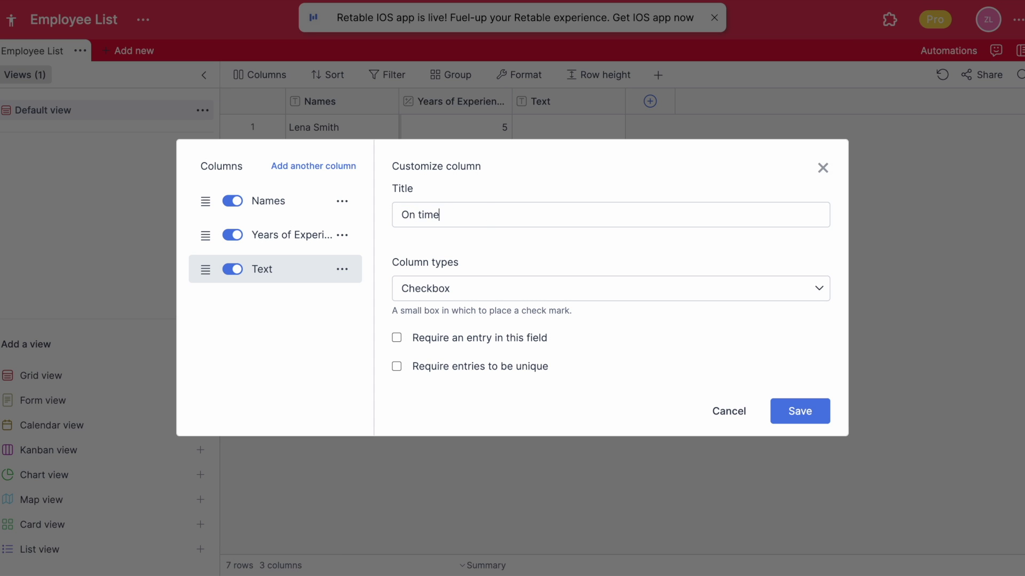
pyautogui.press('Return')
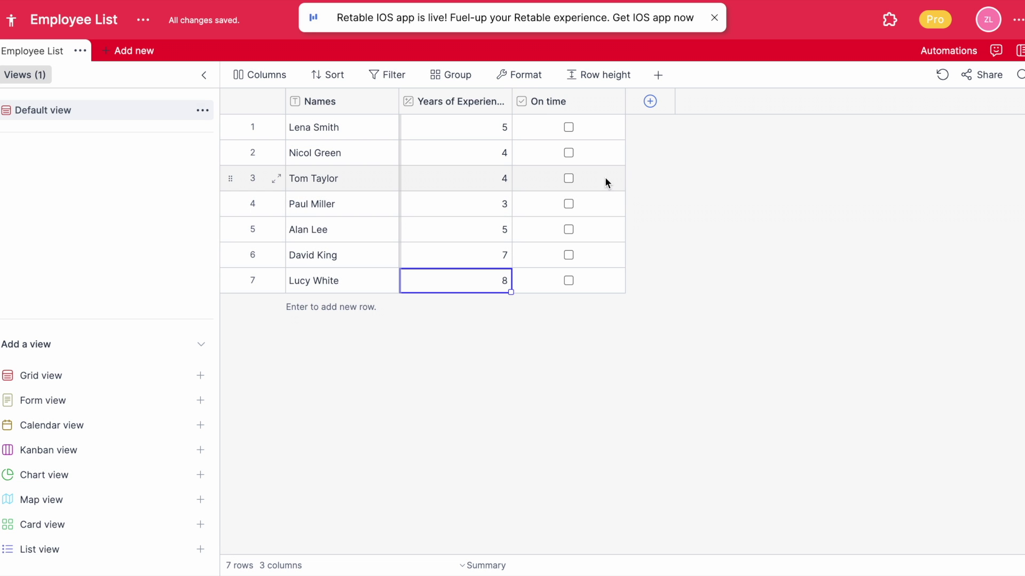
pyautogui.doubleClick(552, 102)
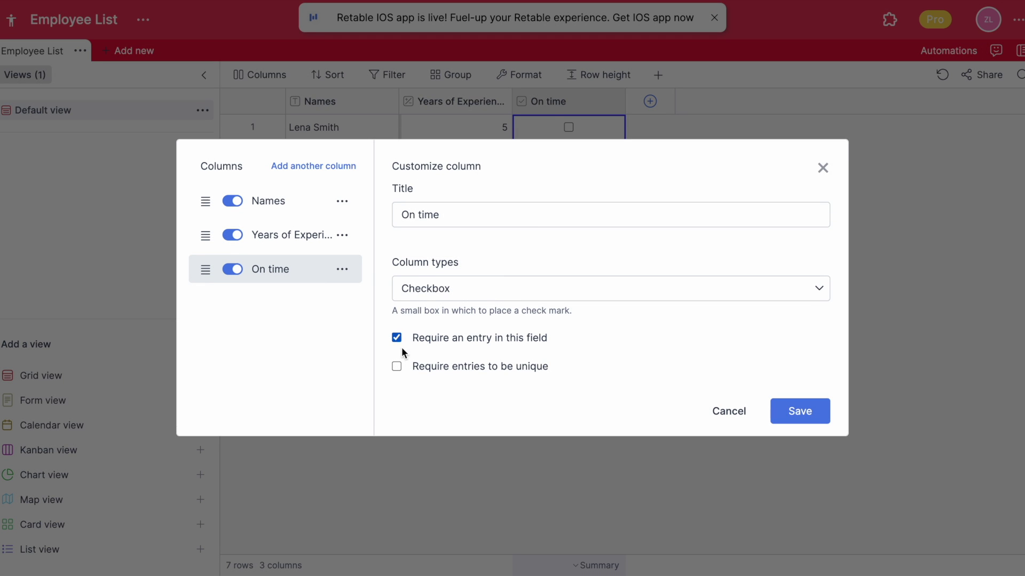
pyautogui.click(796, 411)
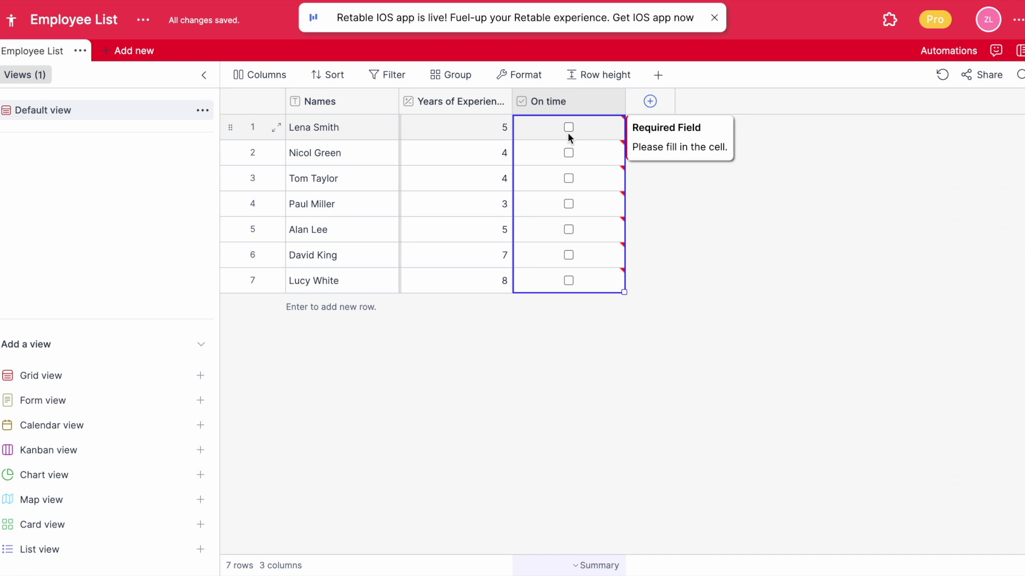
# - Check the On time boxes for rows 1–4 and row 6, leaving rows 5 and 7 empty
pyautogui.click(568, 132)
pyautogui.click(568, 132)
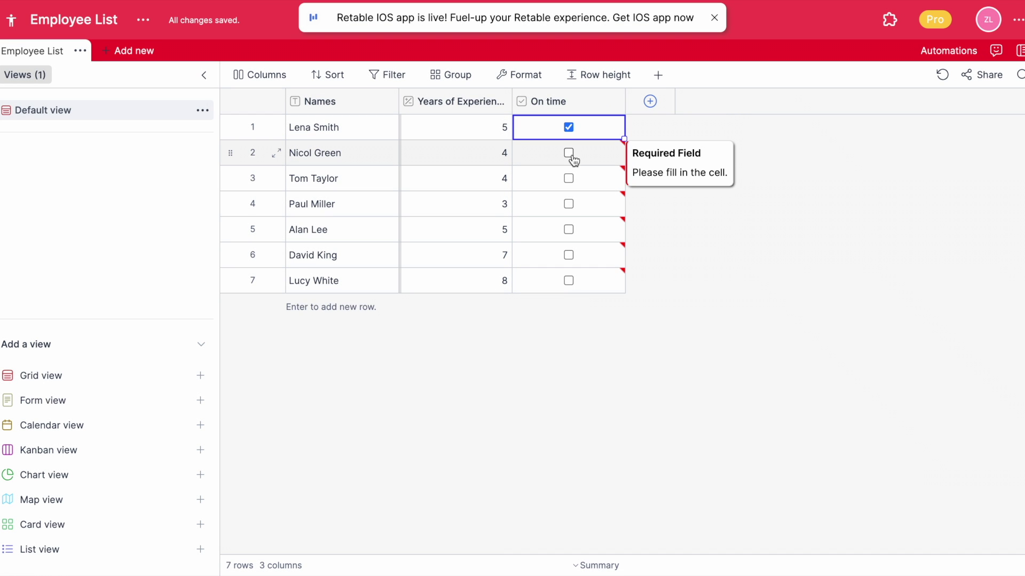
pyautogui.click(570, 156)
pyautogui.click(570, 156)
pyautogui.click(568, 179)
pyautogui.click(567, 179)
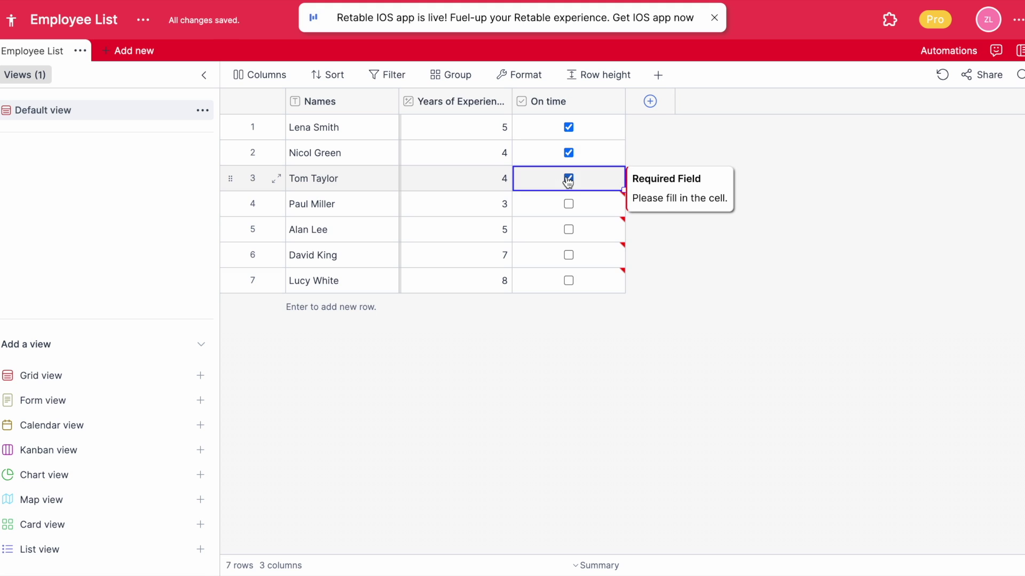
pyautogui.click(568, 205)
pyautogui.click(568, 205)
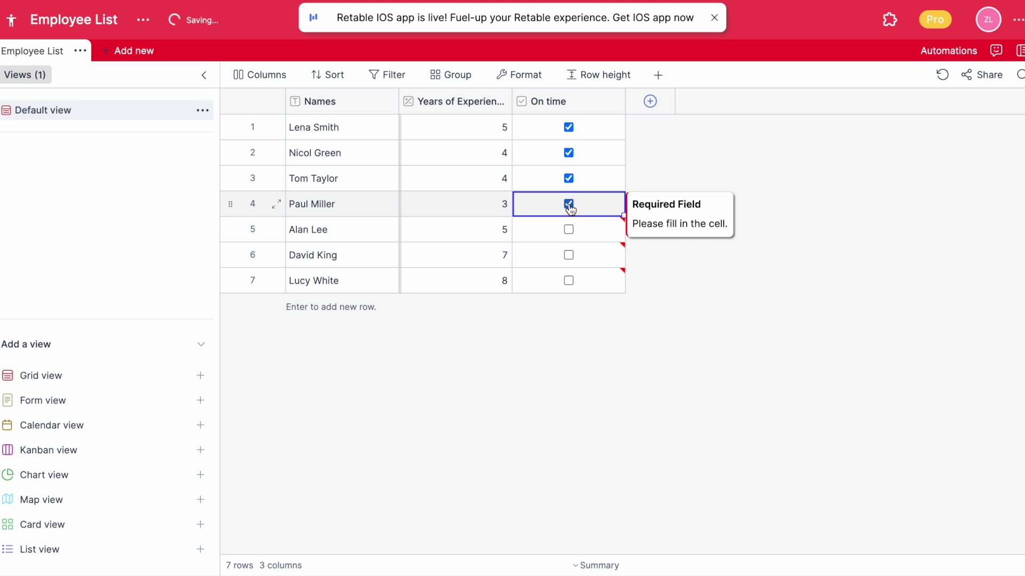
pyautogui.click(569, 258)
pyautogui.click(568, 258)
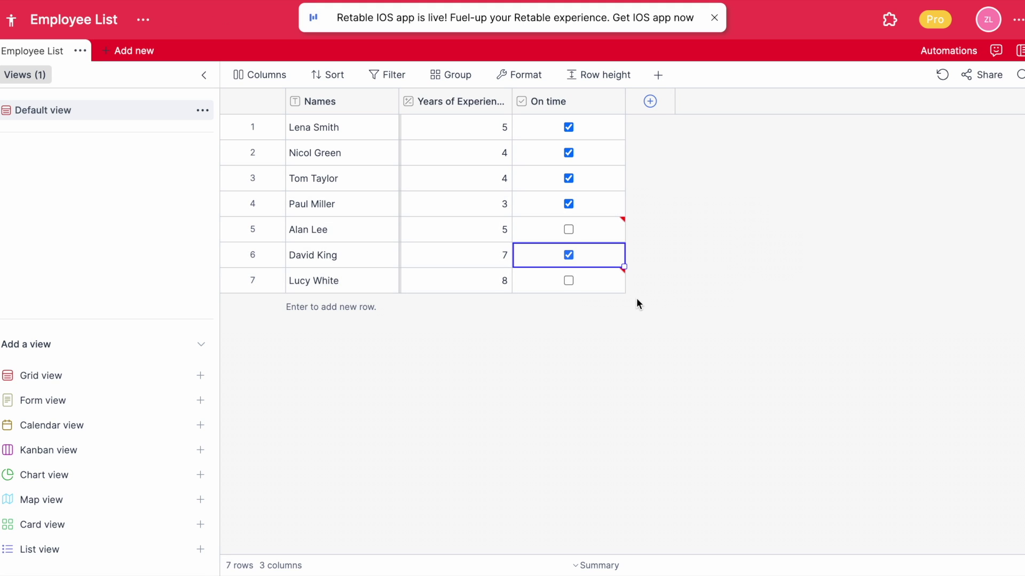
# - Add a new Image-type column titled 'Images'
pyautogui.click(650, 103)
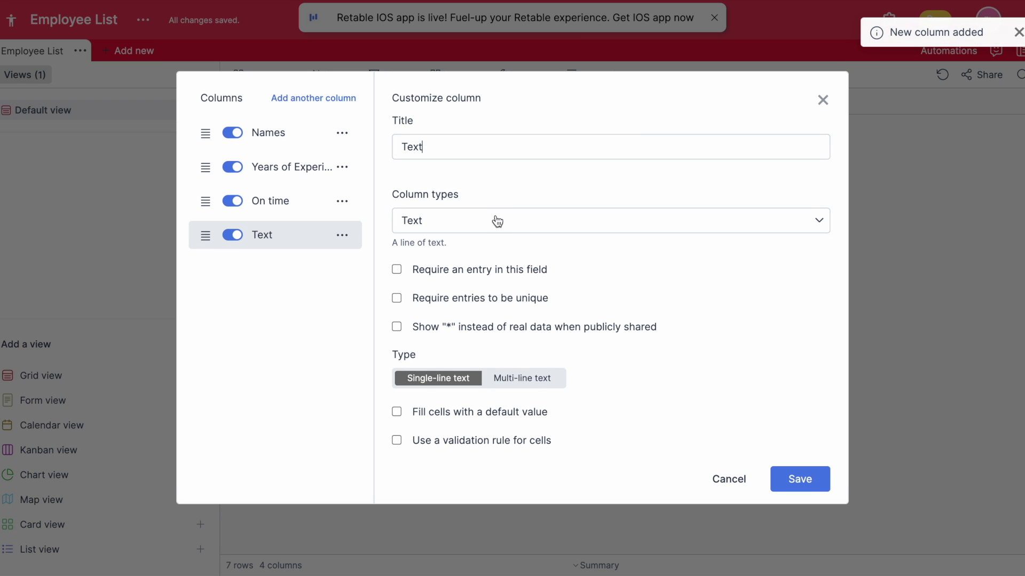
pyautogui.click(496, 222)
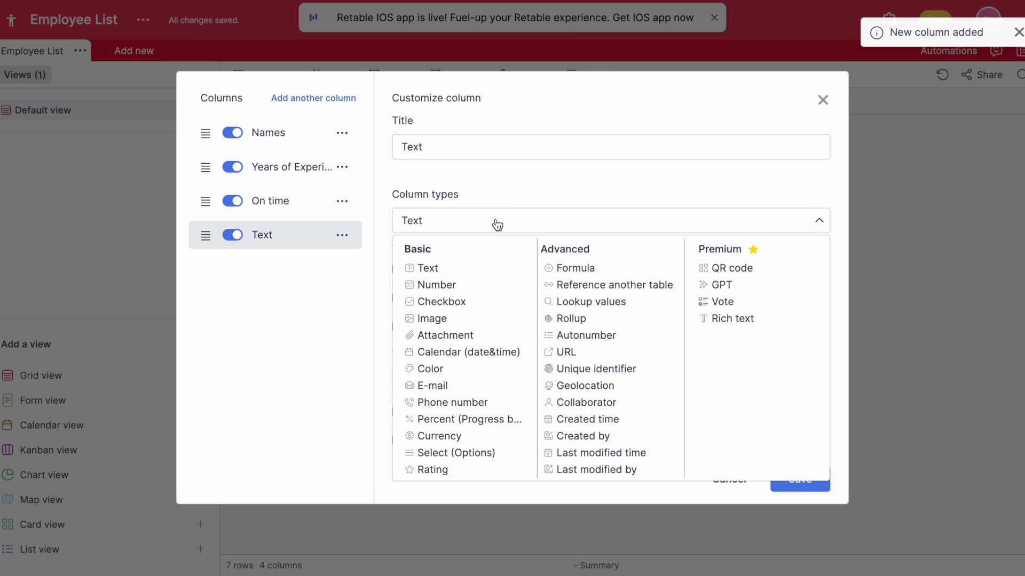
pyautogui.click(432, 319)
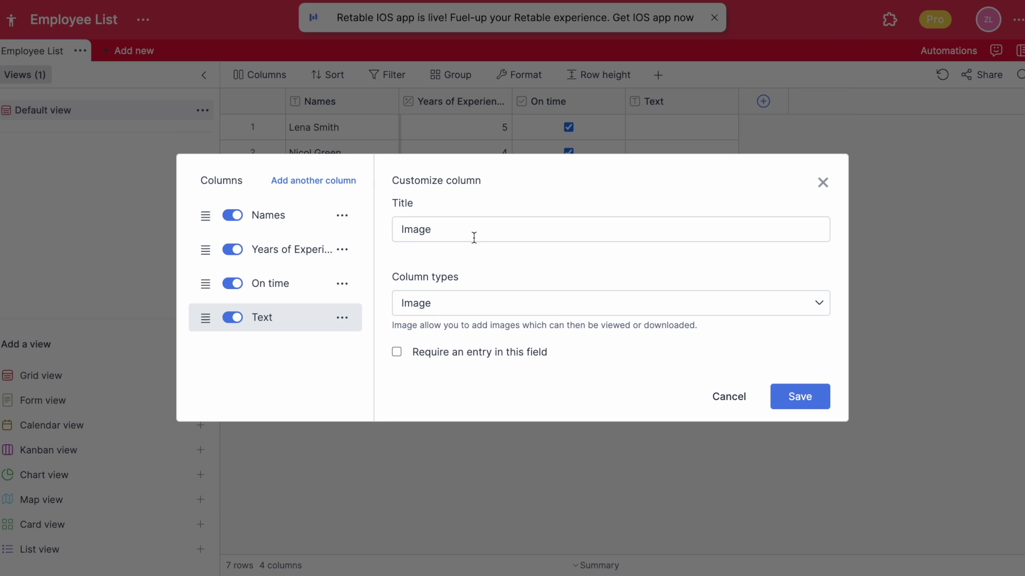
pyautogui.click(791, 395)
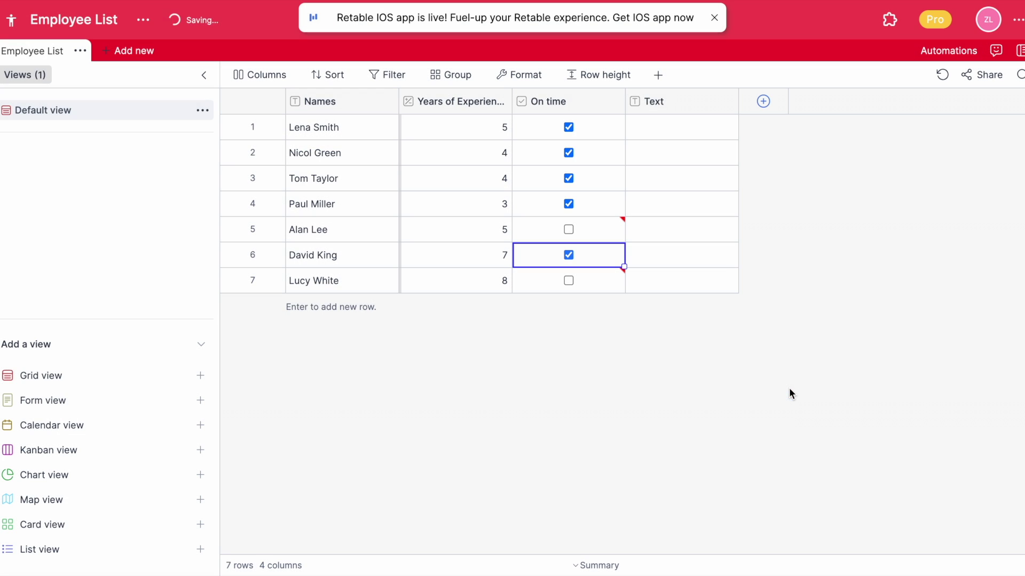
pyautogui.click(671, 135)
# - Upload two photos from the Employee Images folder into row 1's Images cell
pyautogui.click(637, 124)
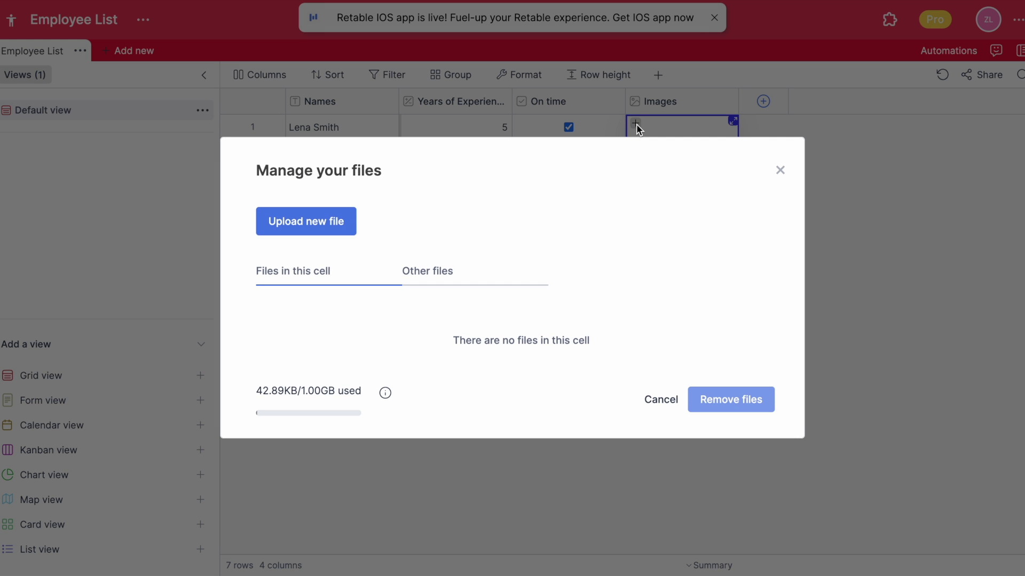
pyautogui.click(339, 228)
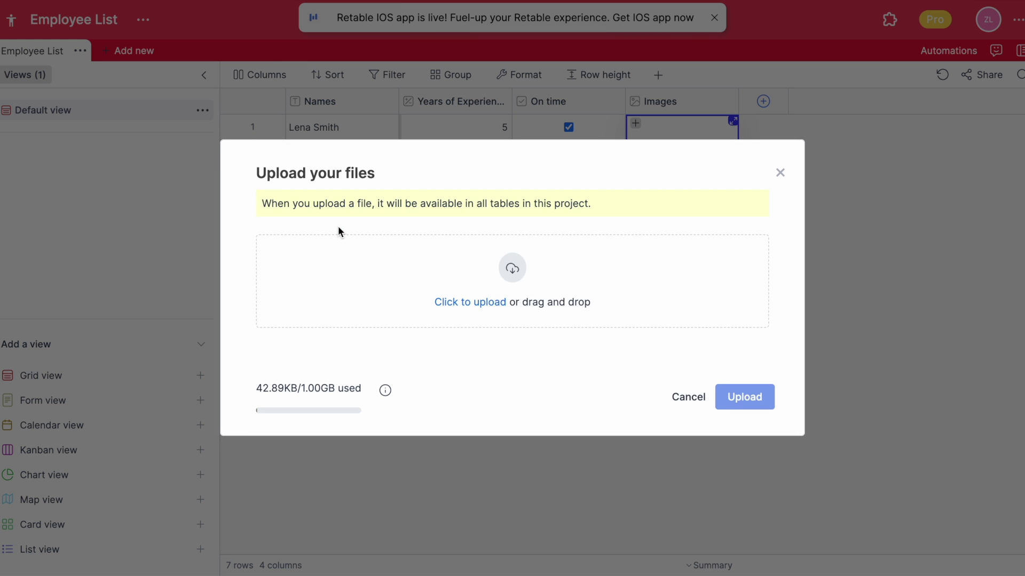
pyautogui.click(462, 303)
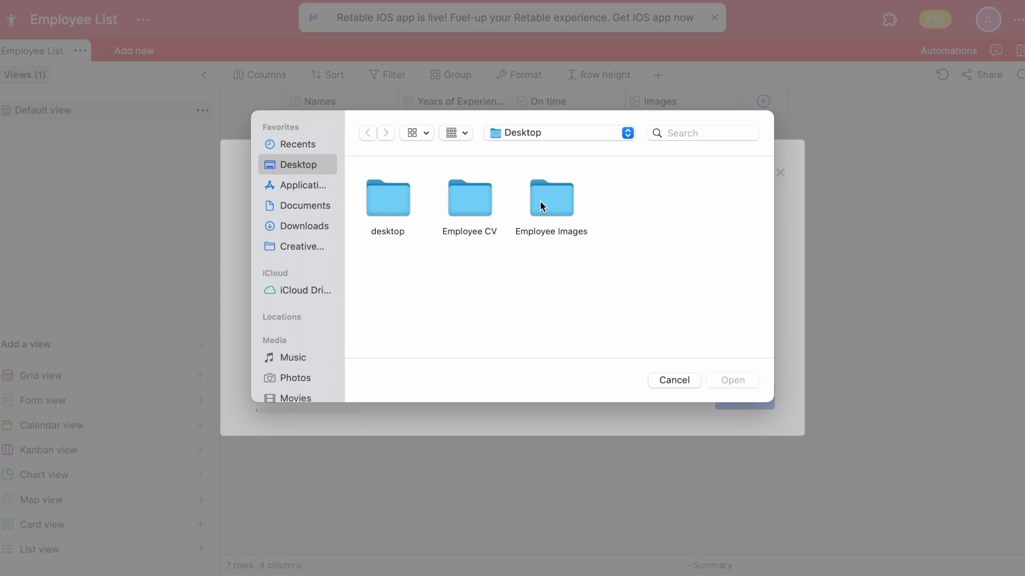
pyautogui.doubleClick(550, 200)
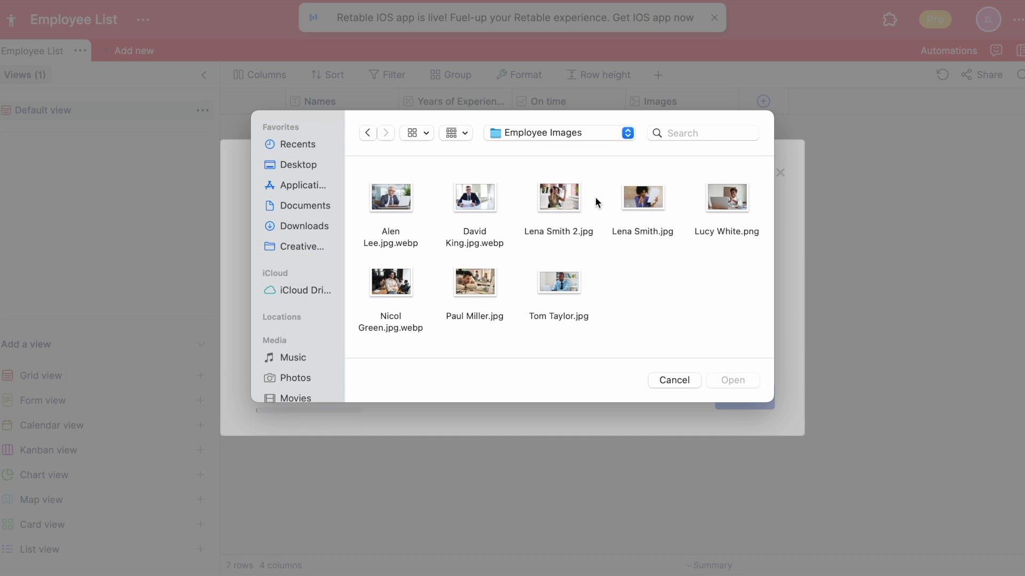
pyautogui.doubleClick(640, 197)
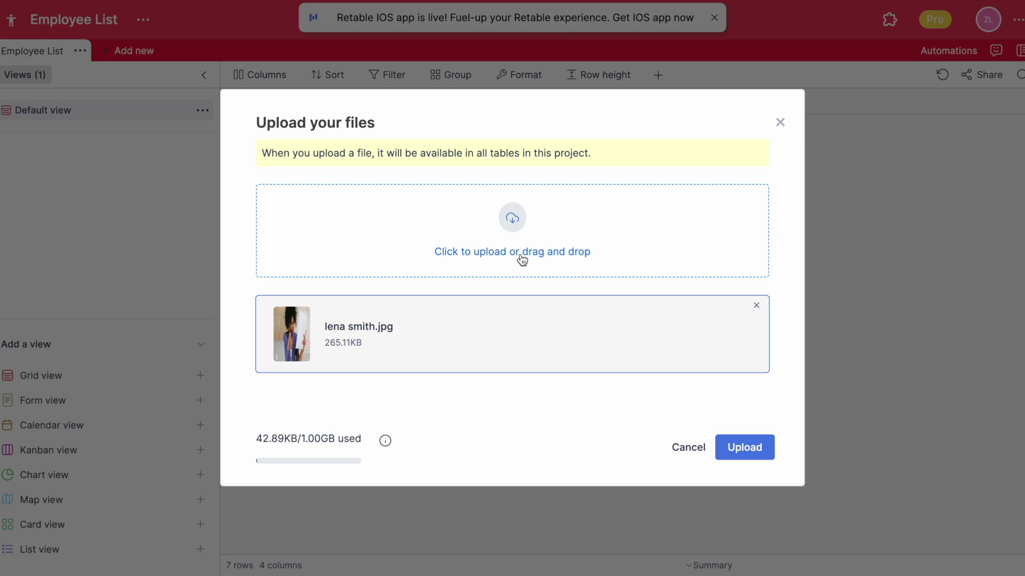
pyautogui.click(497, 252)
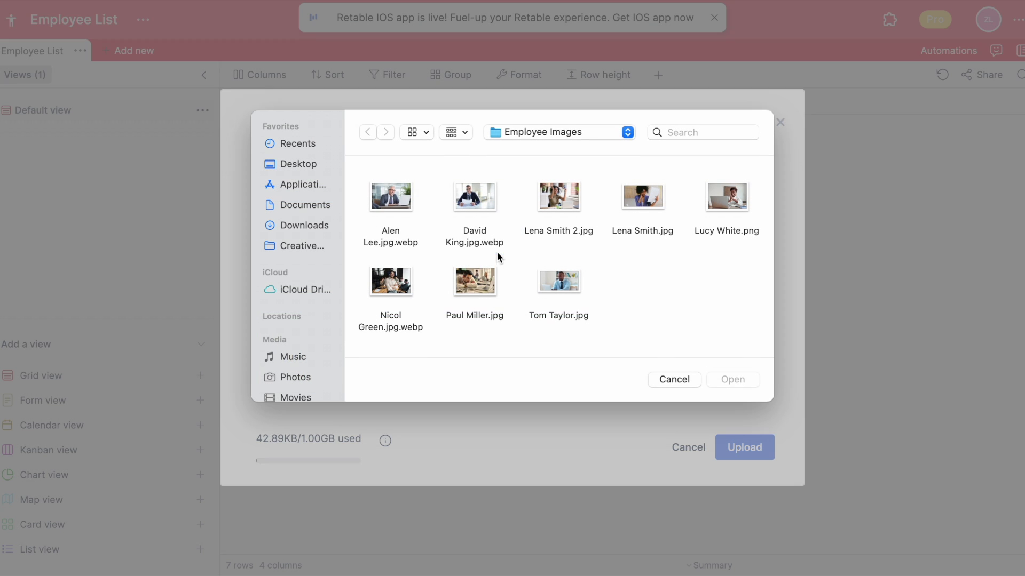
pyautogui.doubleClick(577, 192)
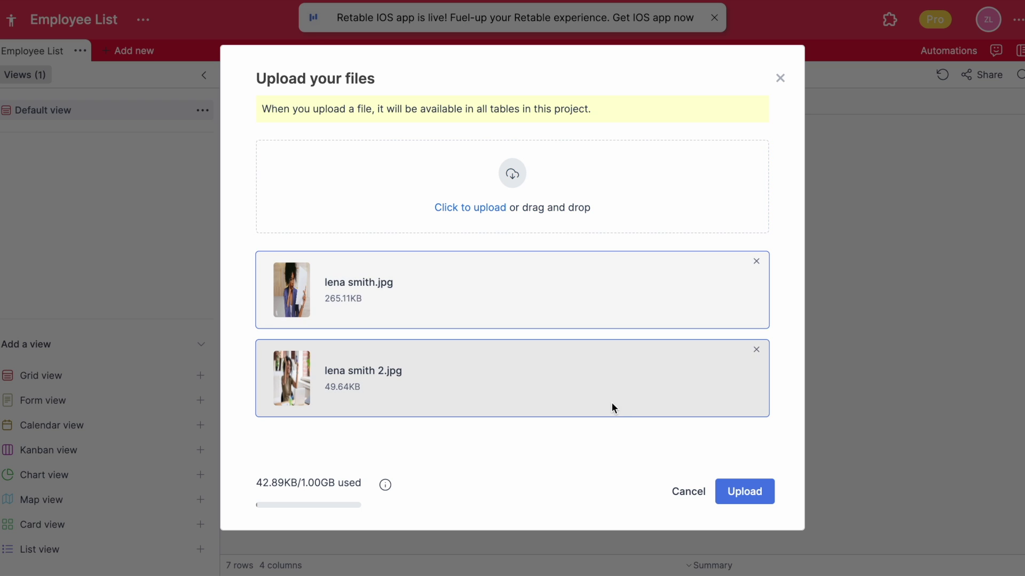
pyautogui.click(752, 491)
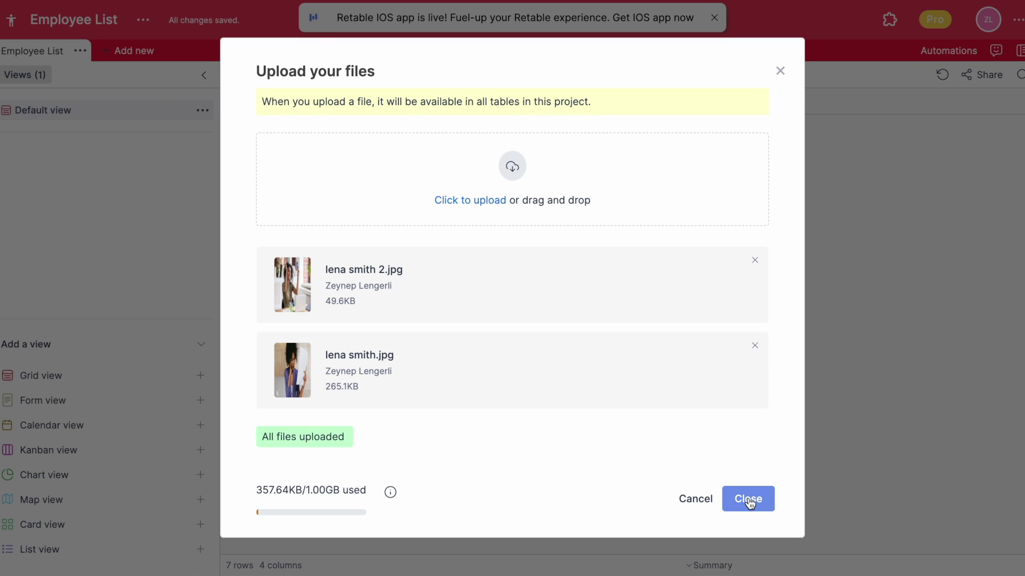
pyautogui.click(750, 499)
# - Add a fifth column of type Attachment titled Resume
pyautogui.click(764, 102)
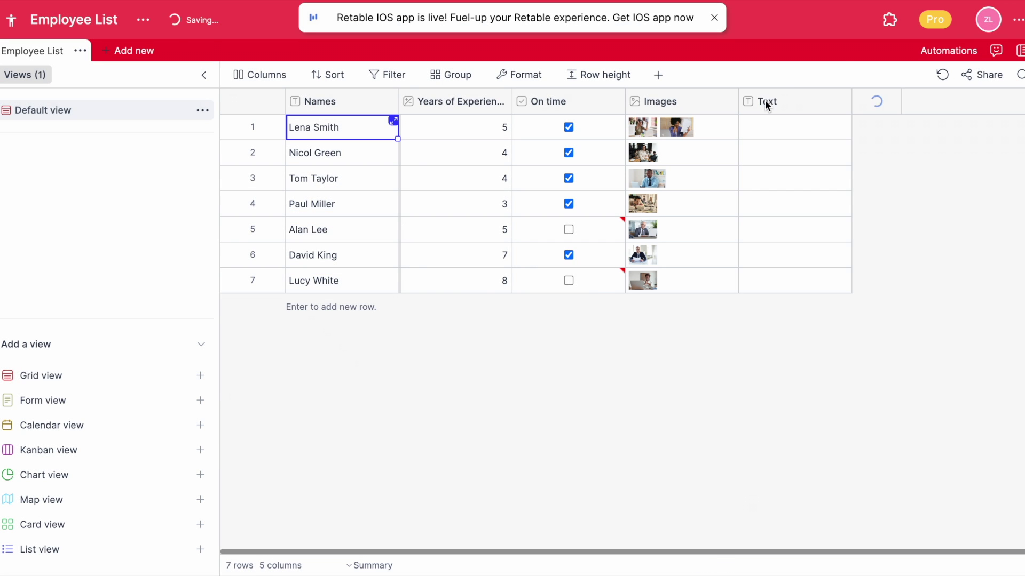
pyautogui.click(607, 230)
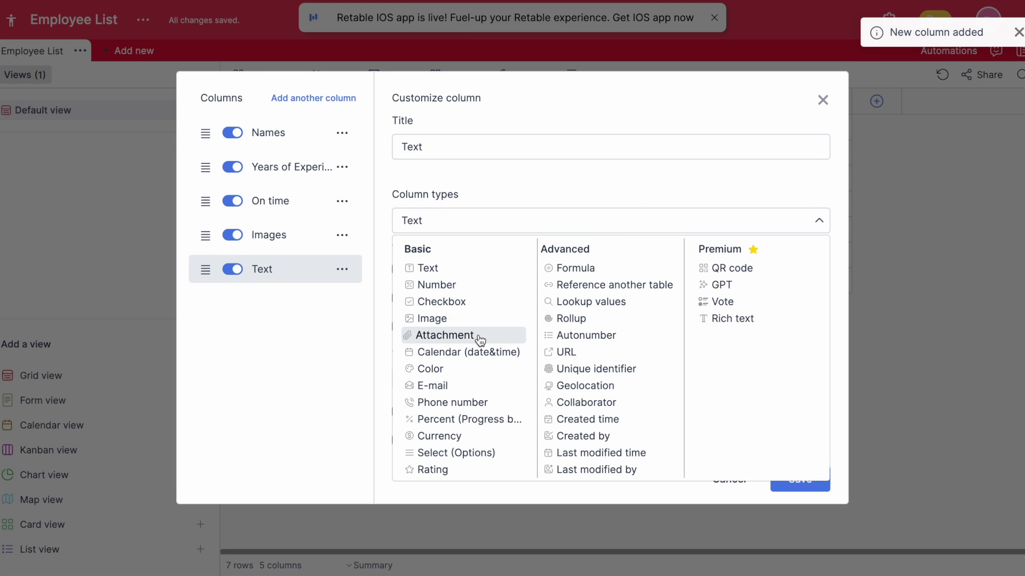
pyautogui.click(470, 337)
pyautogui.moveTo(482, 223); pyautogui.dragTo(396, 222)
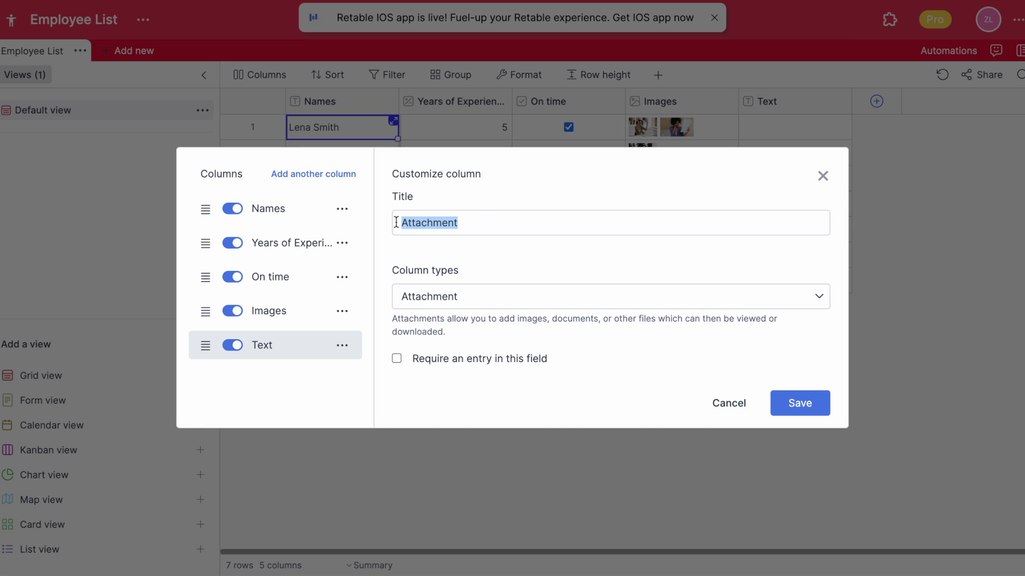
pyautogui.write('Resume')
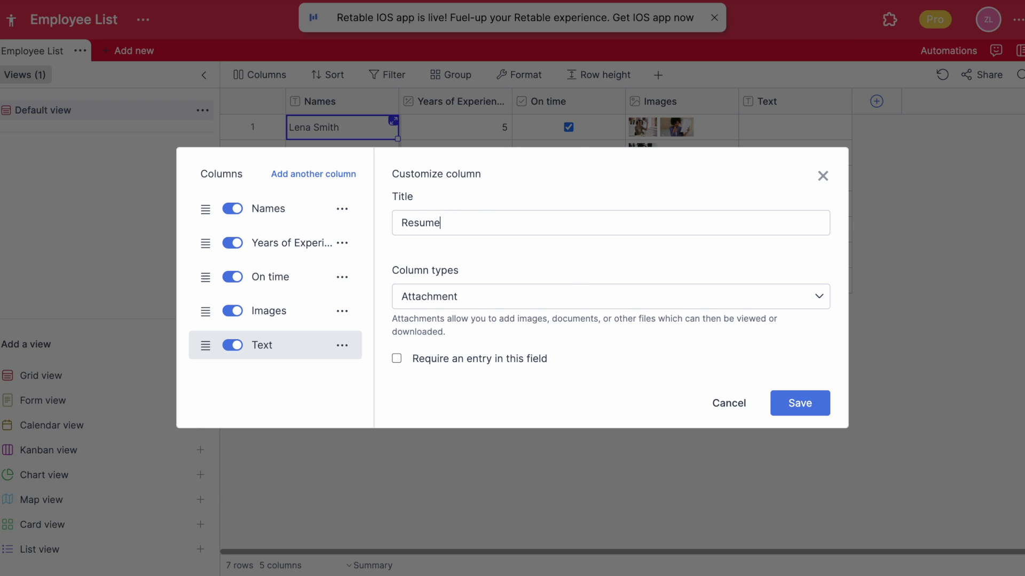
pyautogui.press('Return')
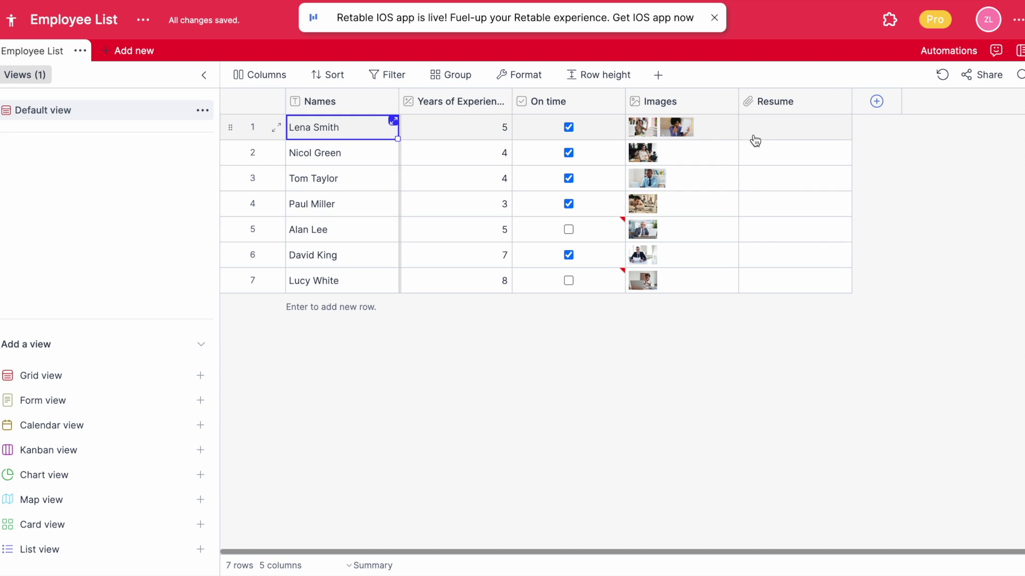
pyautogui.click(752, 128)
# - Upload the first employee's CV from the Employee CV folder into row 1's Resume cell
pyautogui.click(749, 124)
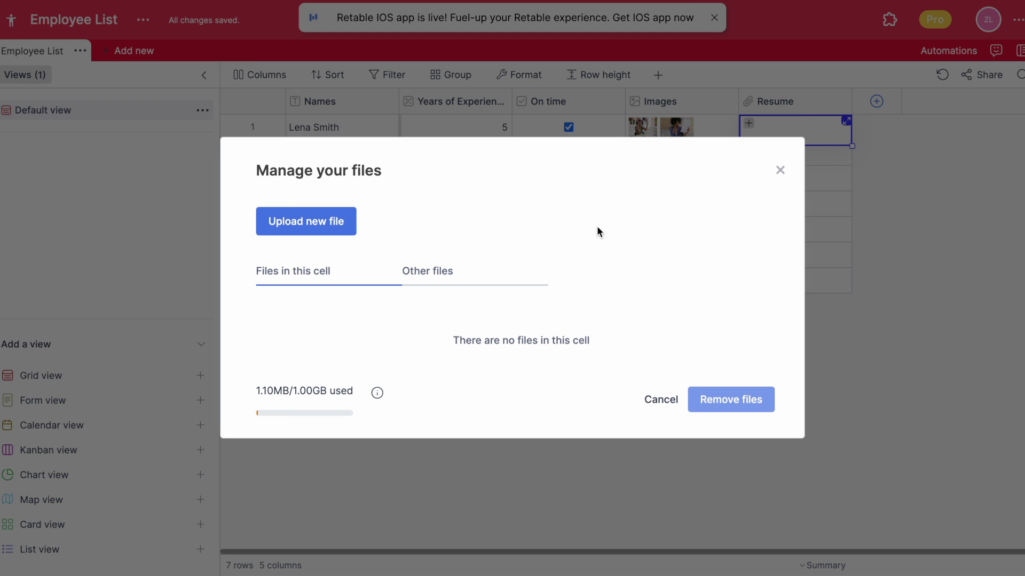
pyautogui.click(286, 231)
pyautogui.click(416, 160)
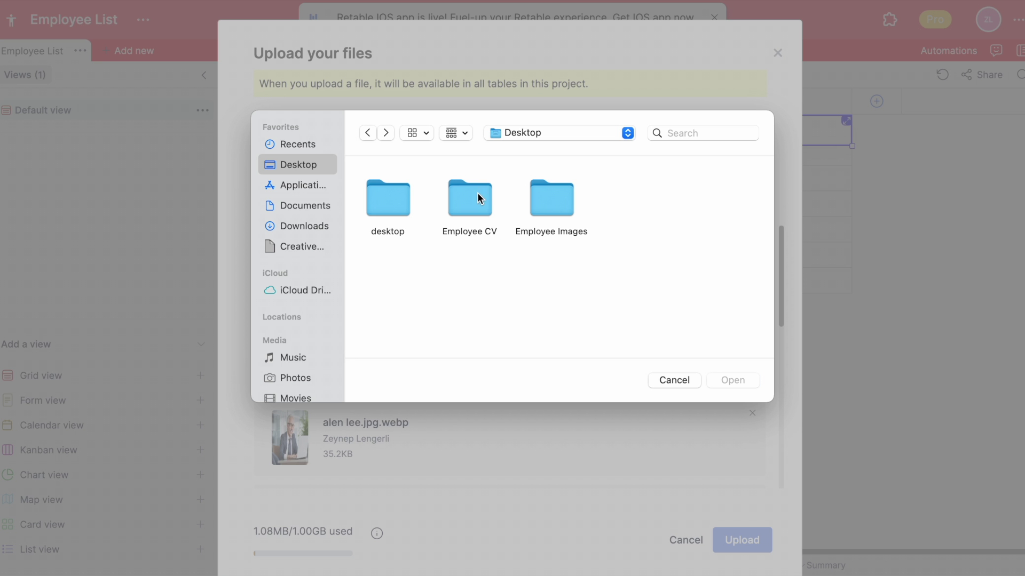
pyautogui.doubleClick(477, 192)
pyautogui.doubleClick(555, 190)
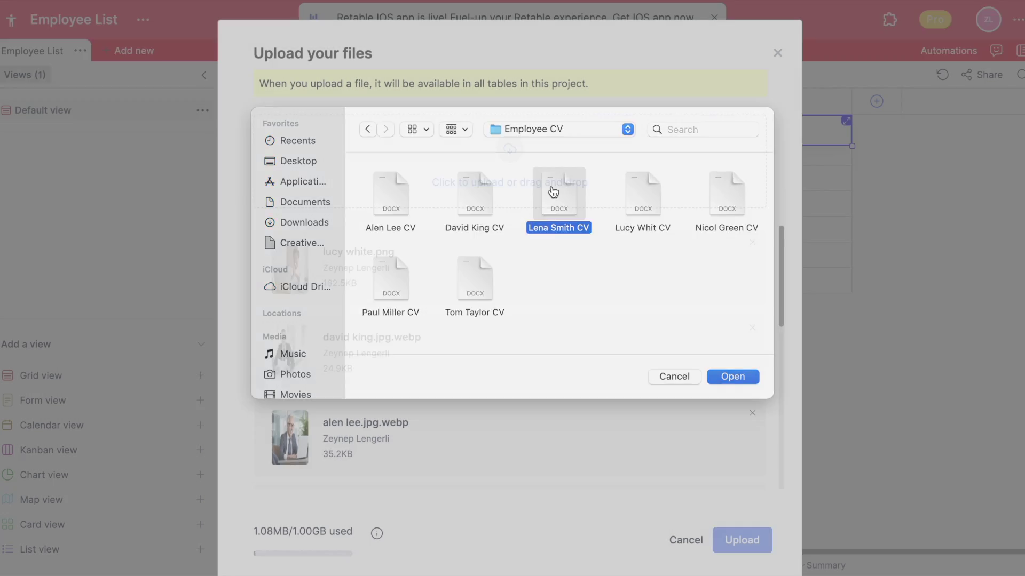
pyautogui.click(742, 540)
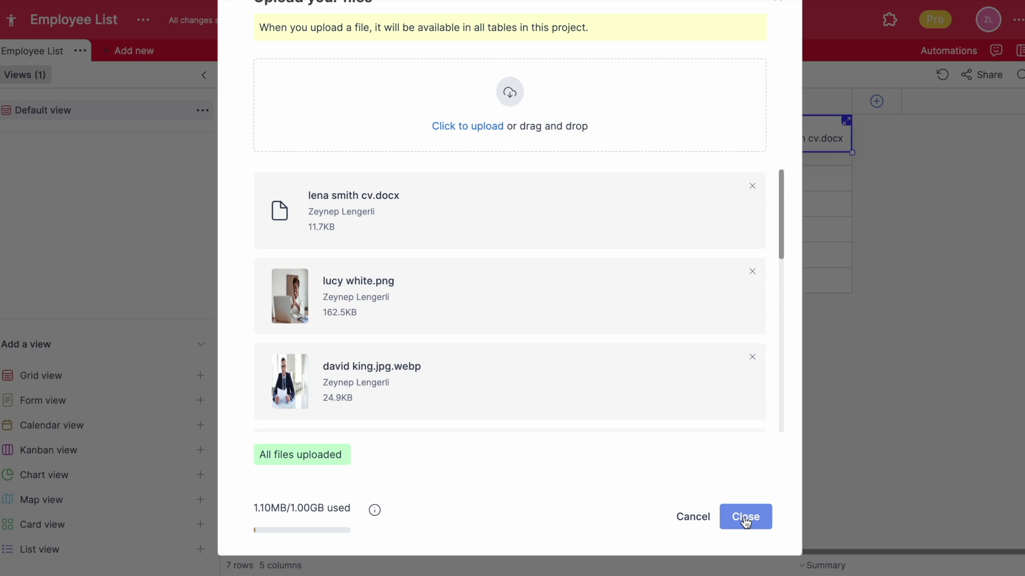
pyautogui.click(745, 517)
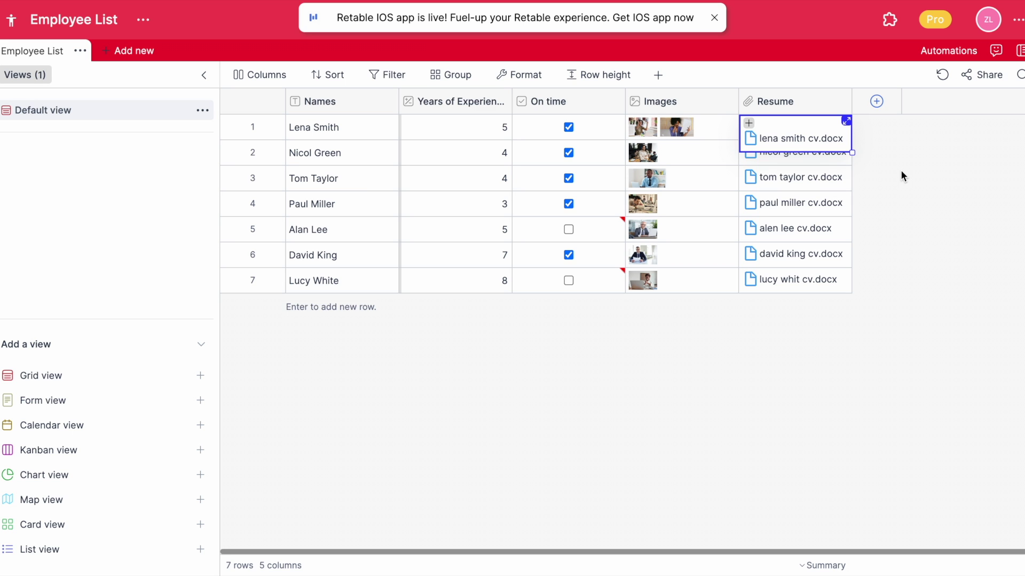
# - Add a Calendar column titled Starting date using the EU day/month/year format
pyautogui.click(876, 102)
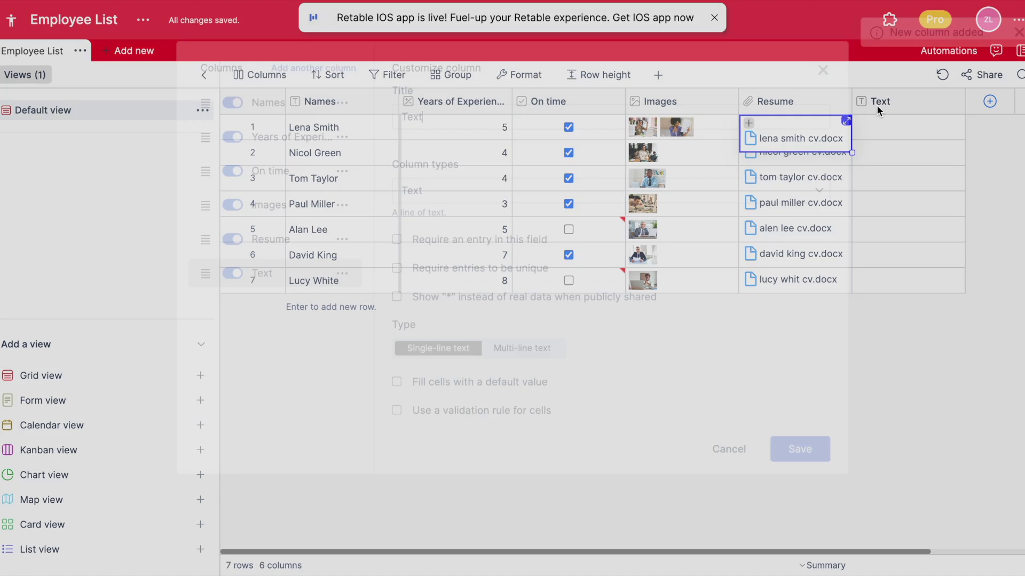
pyautogui.click(536, 218)
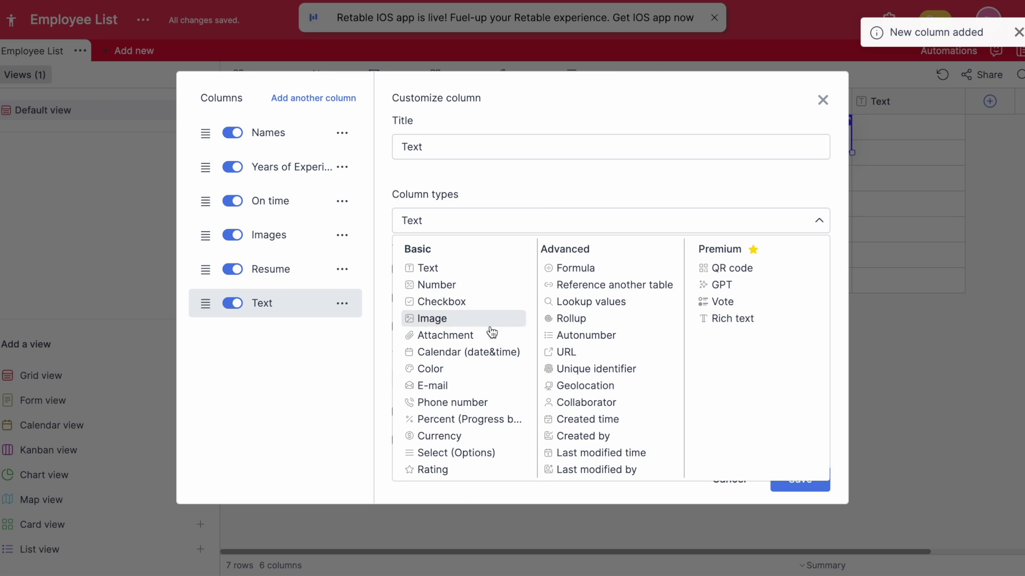
pyautogui.click(474, 353)
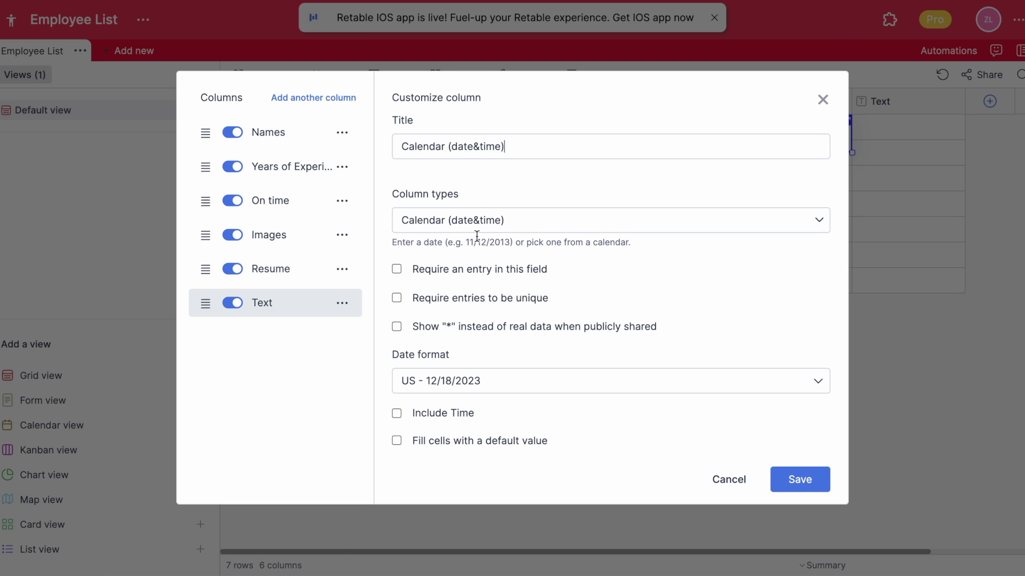
pyautogui.moveTo(519, 155); pyautogui.dragTo(421, 135)
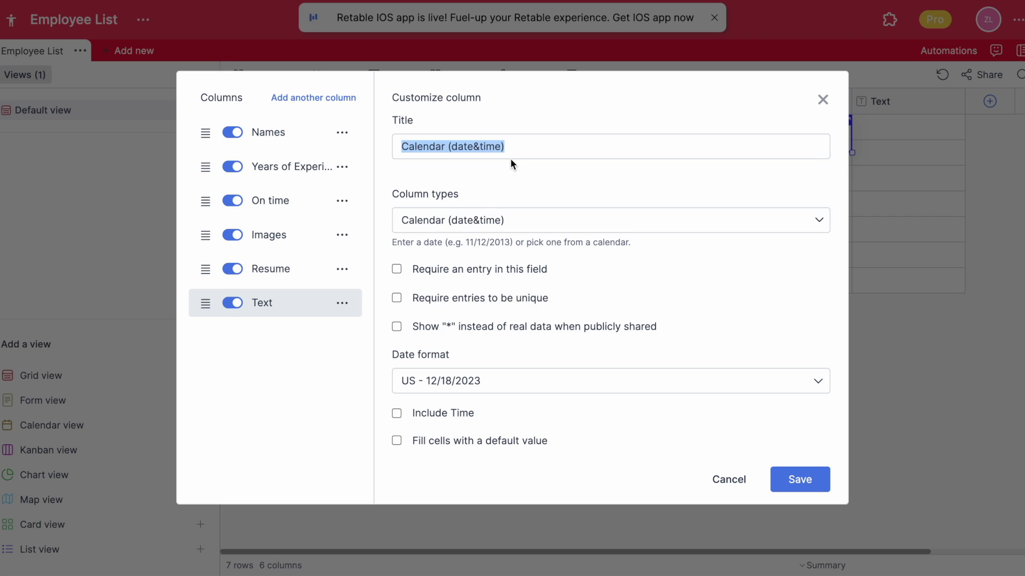
pyautogui.write('Startin')
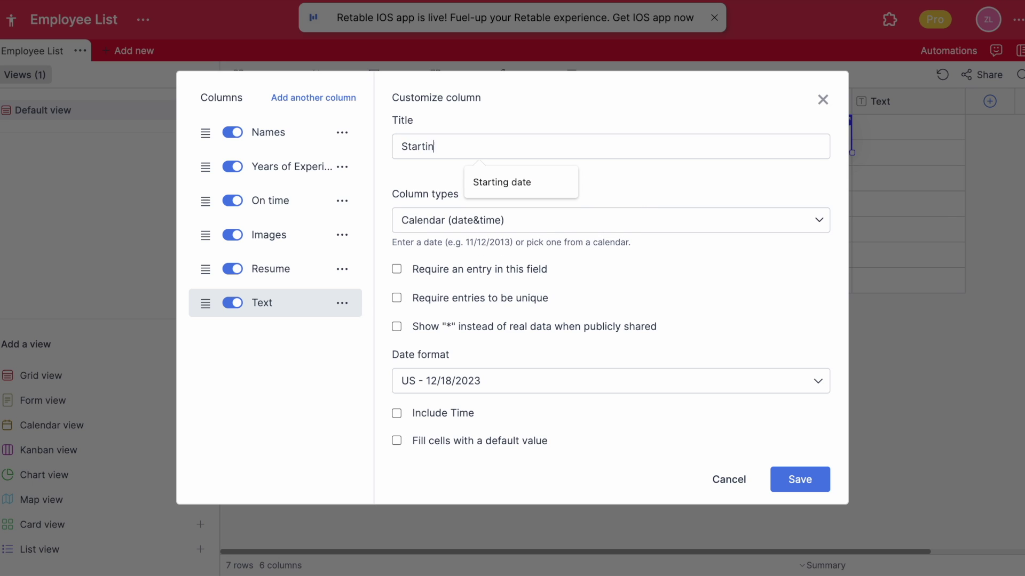
pyautogui.write('g date')
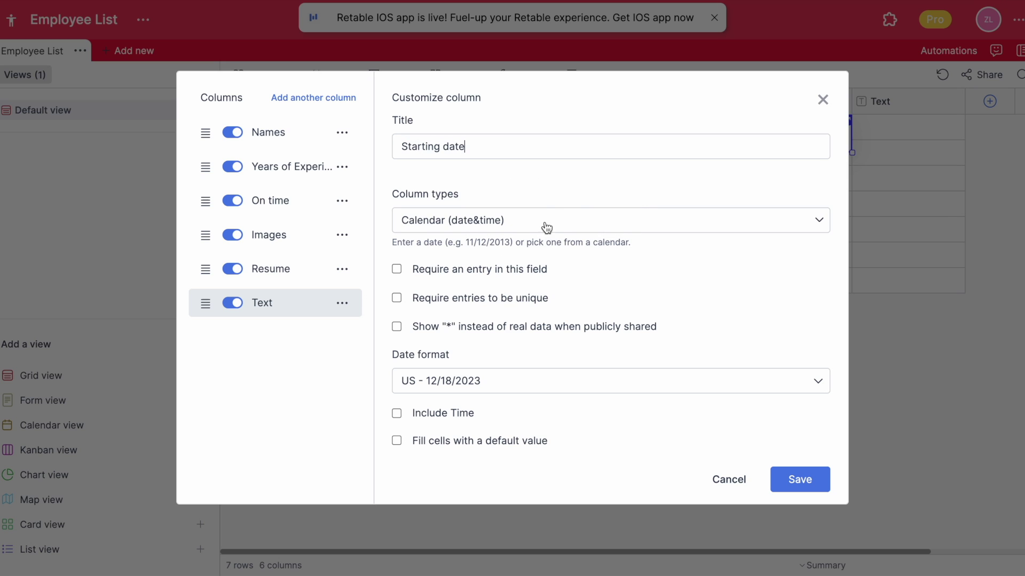
pyautogui.click(491, 388)
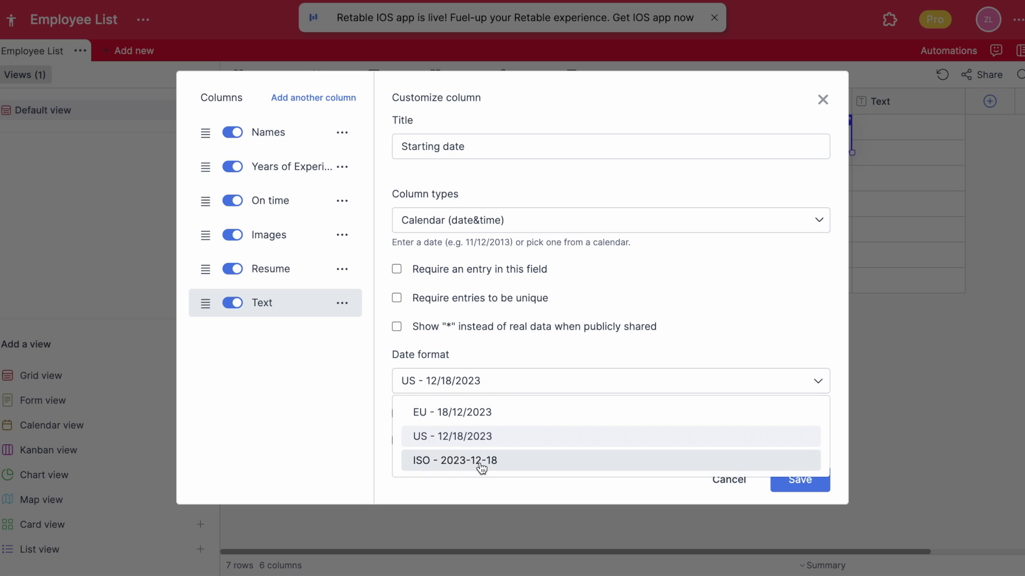
pyautogui.click(481, 417)
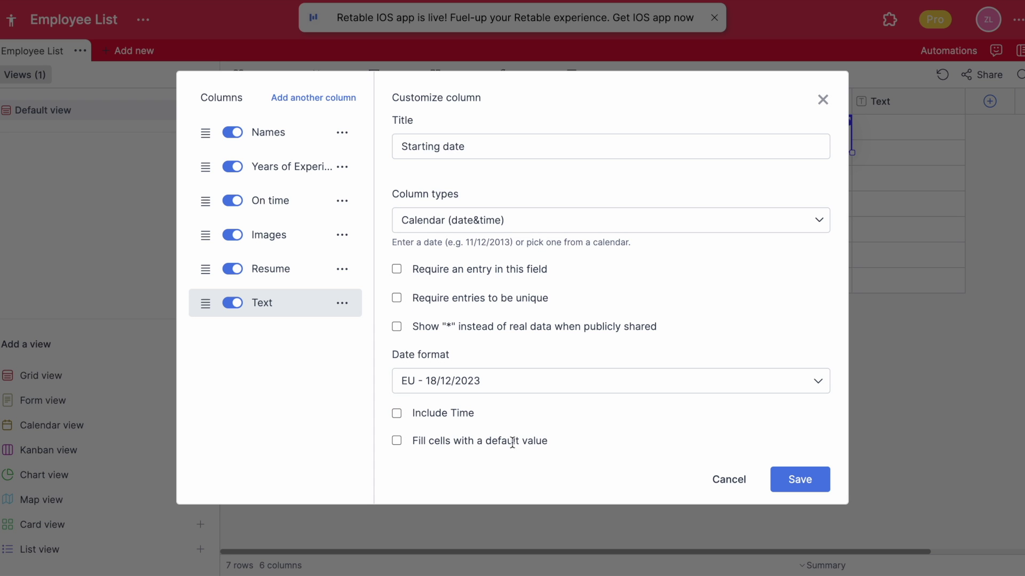
pyautogui.click(800, 479)
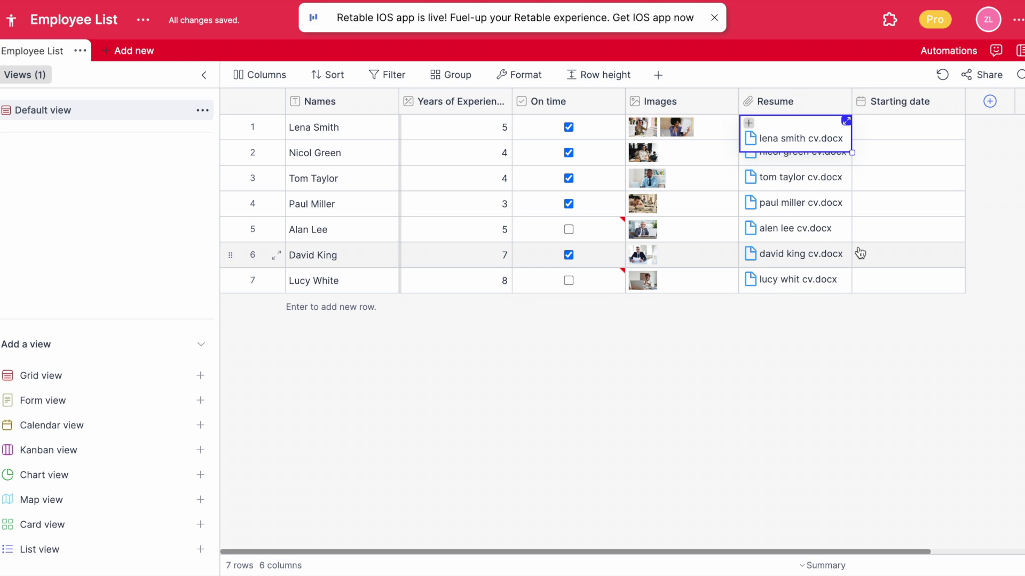
# - Set the first employee's Starting date to 17/10/2023, then add another new column
pyautogui.click(888, 138)
pyautogui.click(878, 132)
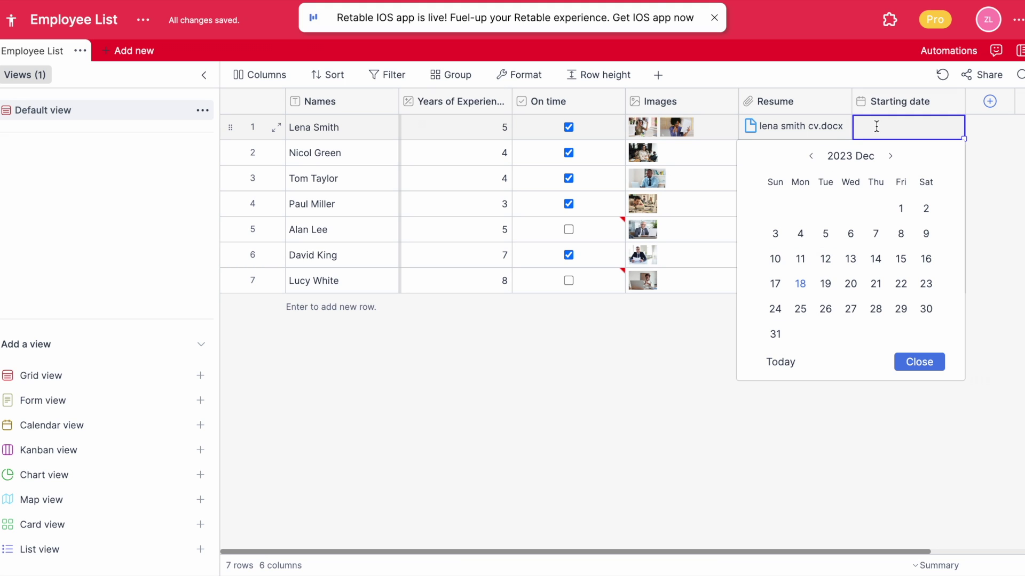
pyautogui.click(810, 157)
pyautogui.click(811, 158)
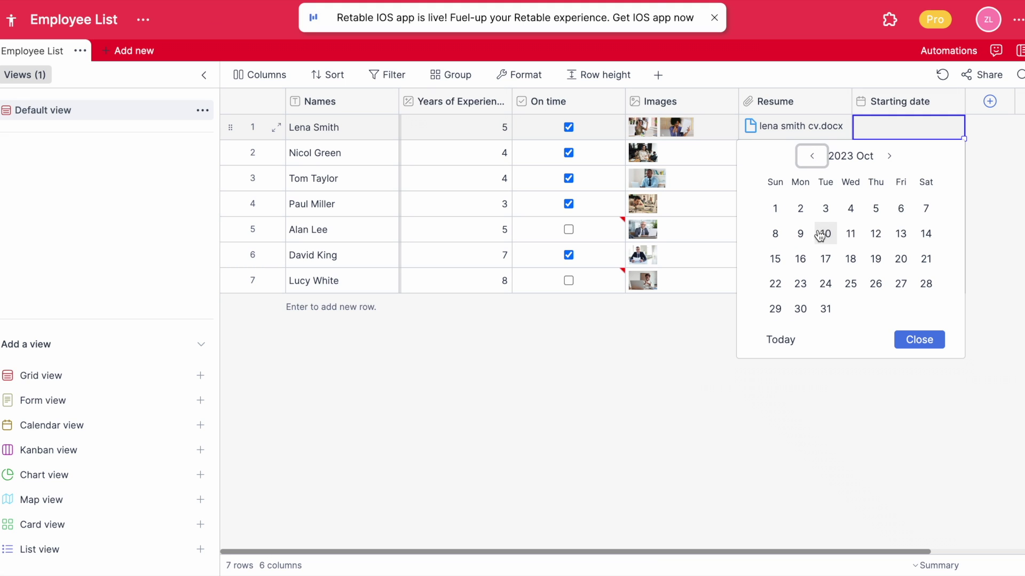
pyautogui.click(825, 259)
pyautogui.click(917, 339)
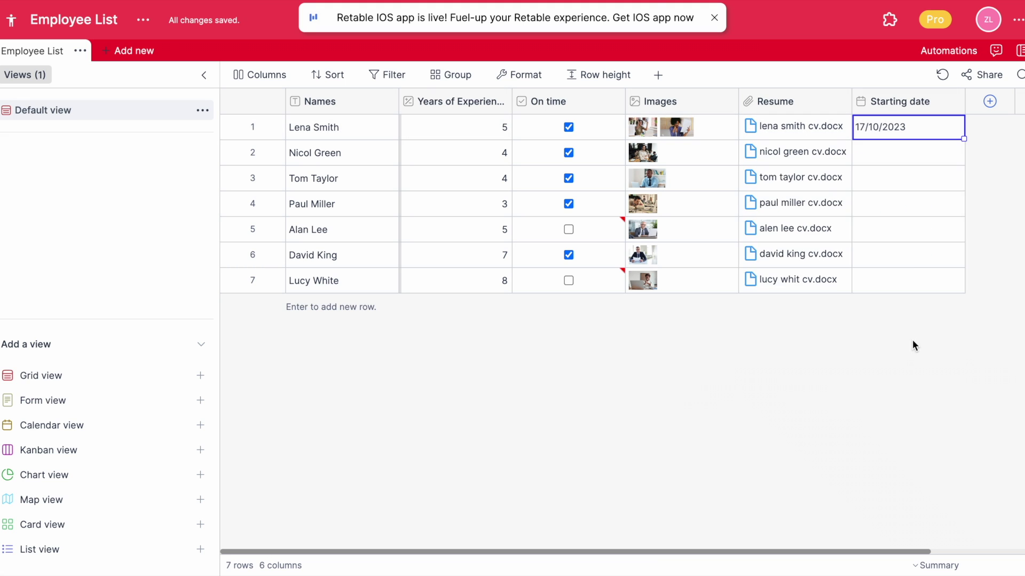
pyautogui.click(881, 163)
pyautogui.click(972, 104)
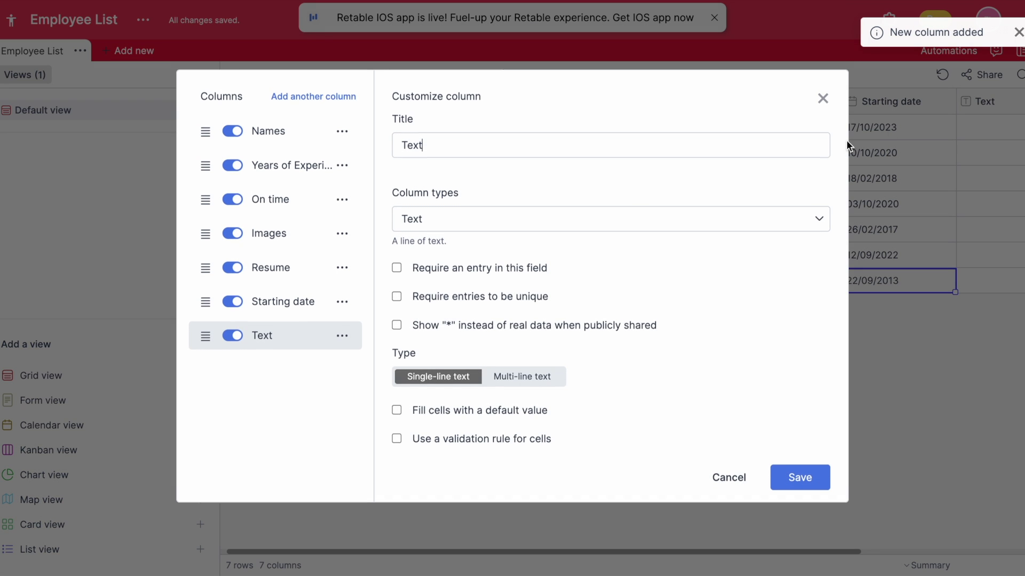
# - Make the new column a Color-type column
pyautogui.click(479, 225)
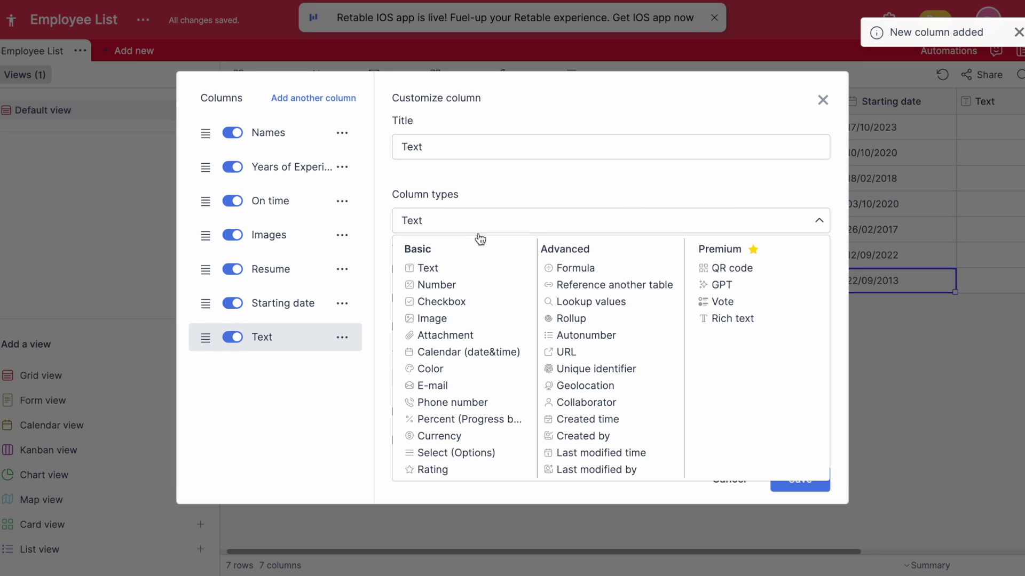
pyautogui.click(453, 370)
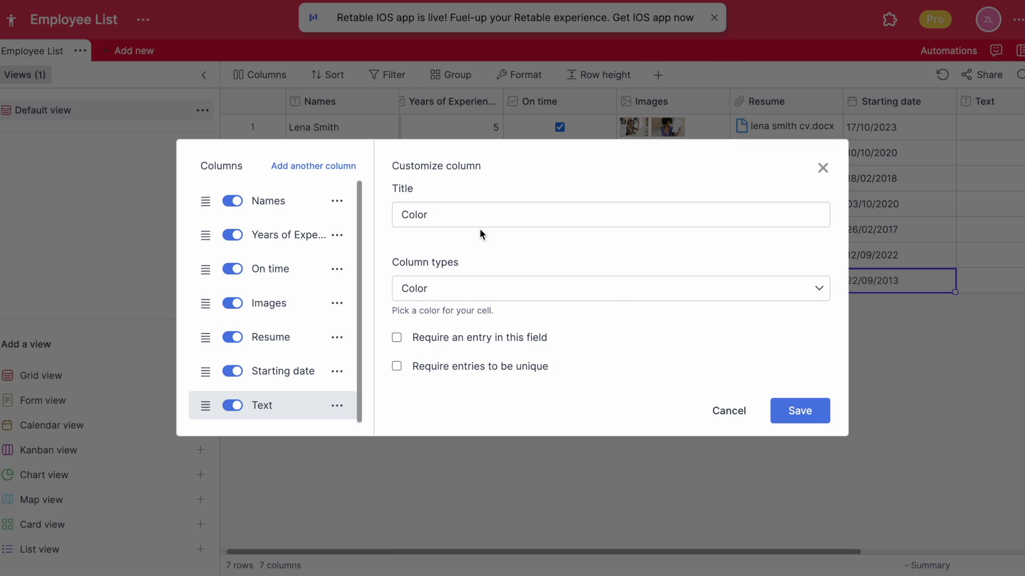
pyautogui.press('Return')
# - Colour the seven employees purple, pink, yellow, green, orange, red and cyan
pyautogui.click(777, 133)
pyautogui.click(775, 181)
pyautogui.click(779, 153)
pyautogui.click(784, 204)
pyautogui.click(769, 179)
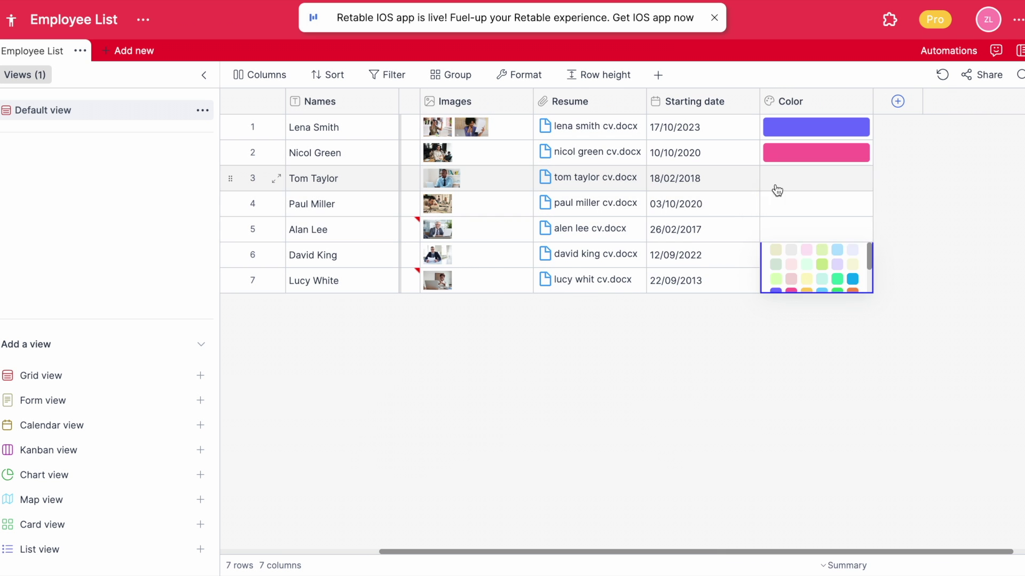
pyautogui.click(806, 286)
pyautogui.click(801, 262)
pyautogui.click(837, 304)
pyautogui.click(817, 229)
pyautogui.click(777, 243)
pyautogui.click(817, 255)
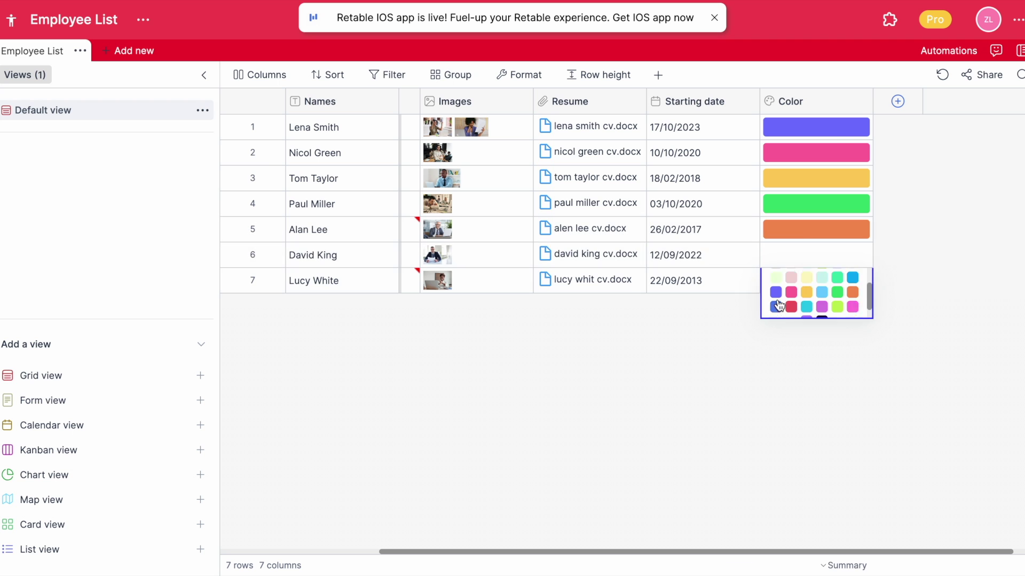
pyautogui.click(767, 277)
pyautogui.click(811, 312)
# - Add a new column of type E-mail
pyautogui.hscroll(-3, 906, 107)
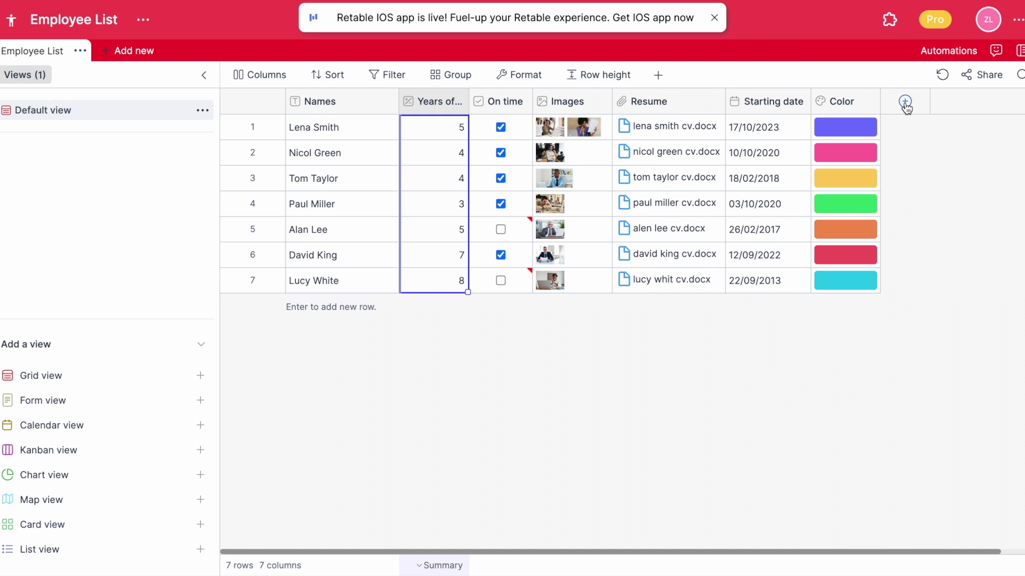
pyautogui.click(904, 101)
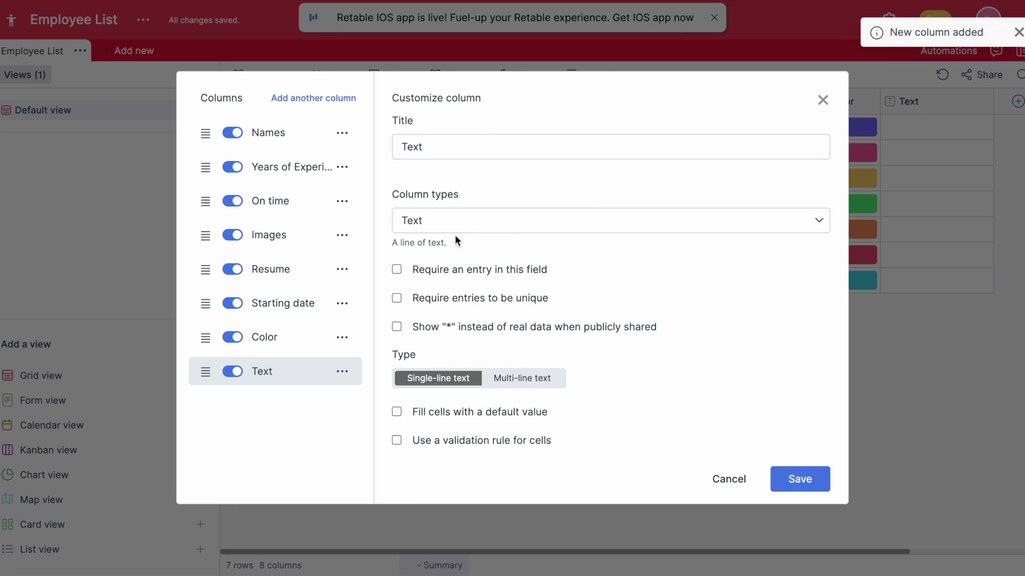
pyautogui.click(453, 231)
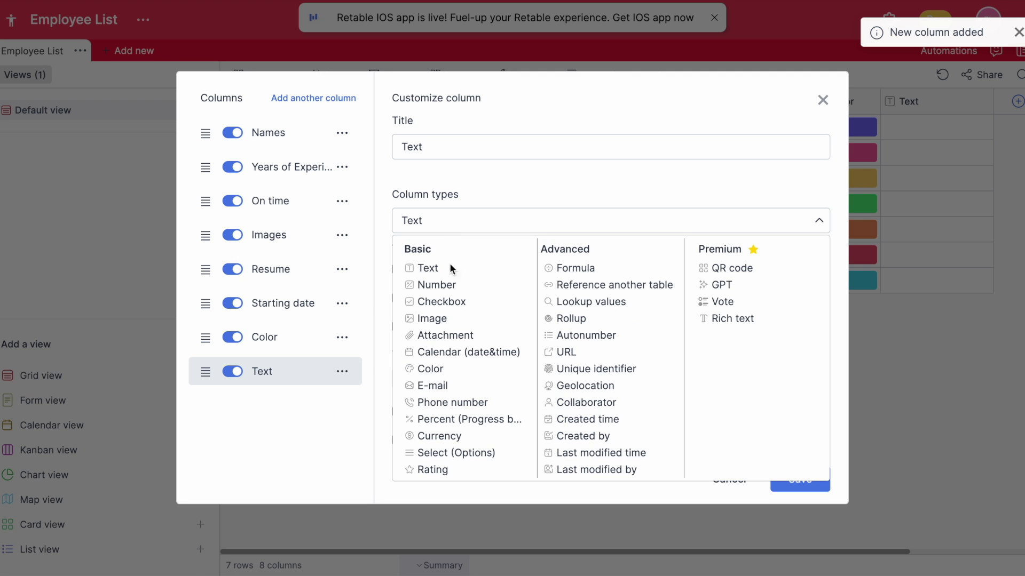
pyautogui.click(436, 383)
pyautogui.click(795, 429)
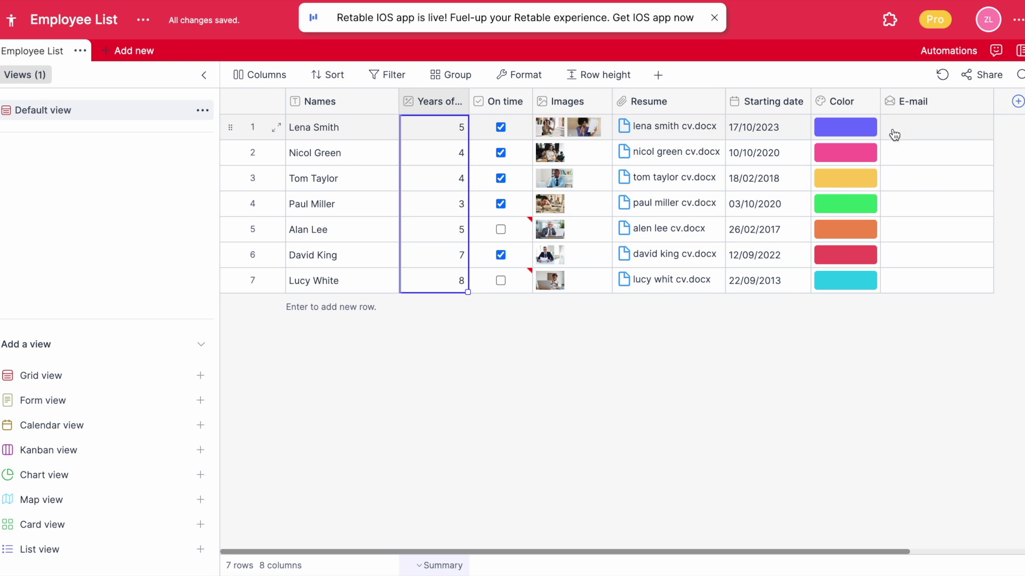
# - Enter the first employee's e-mail address and start setting up another new column
pyautogui.click(897, 133)
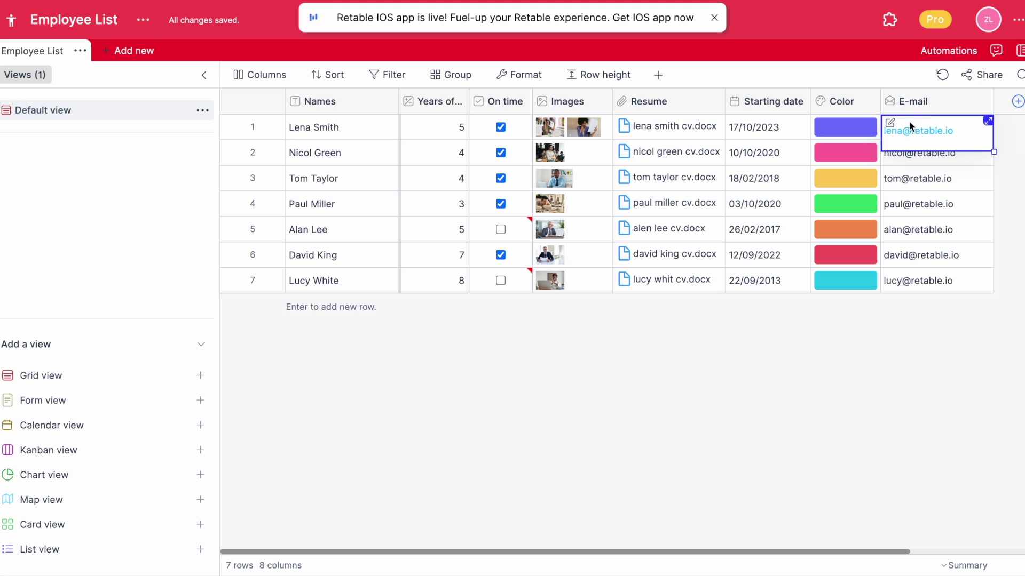
pyautogui.click(904, 130)
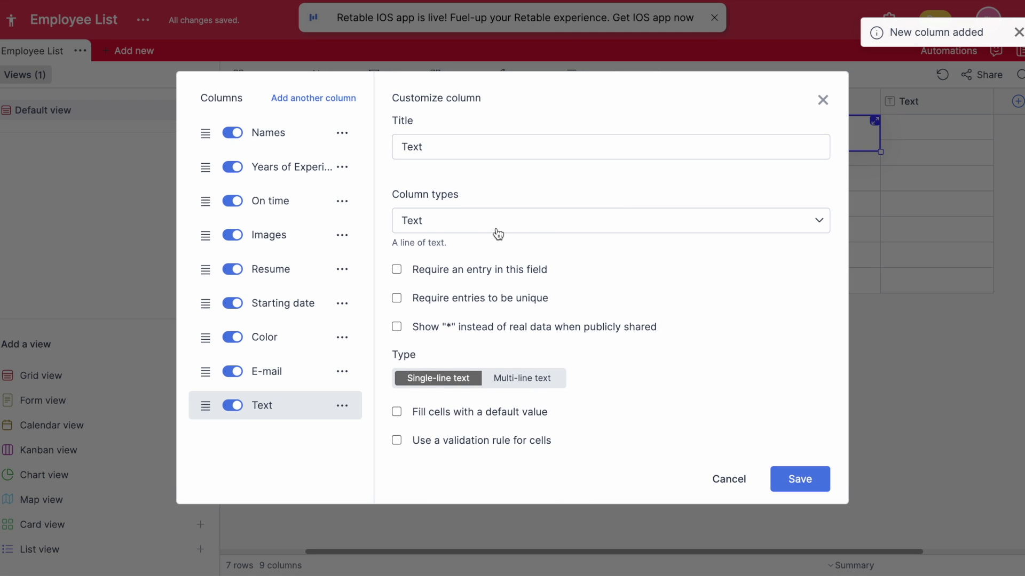
pyautogui.click(498, 234)
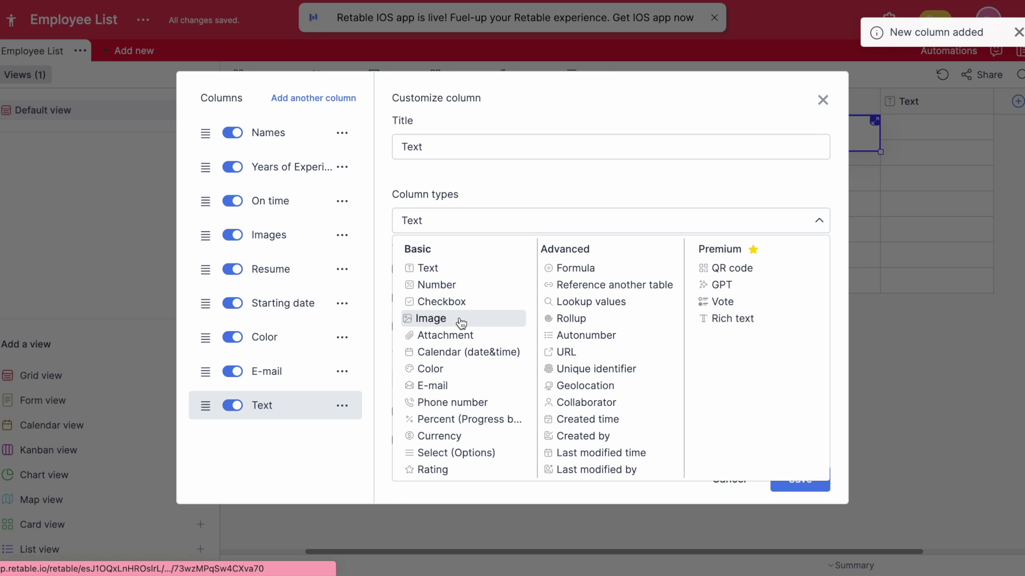
# - Make the new column a Phone number column
pyautogui.click(455, 403)
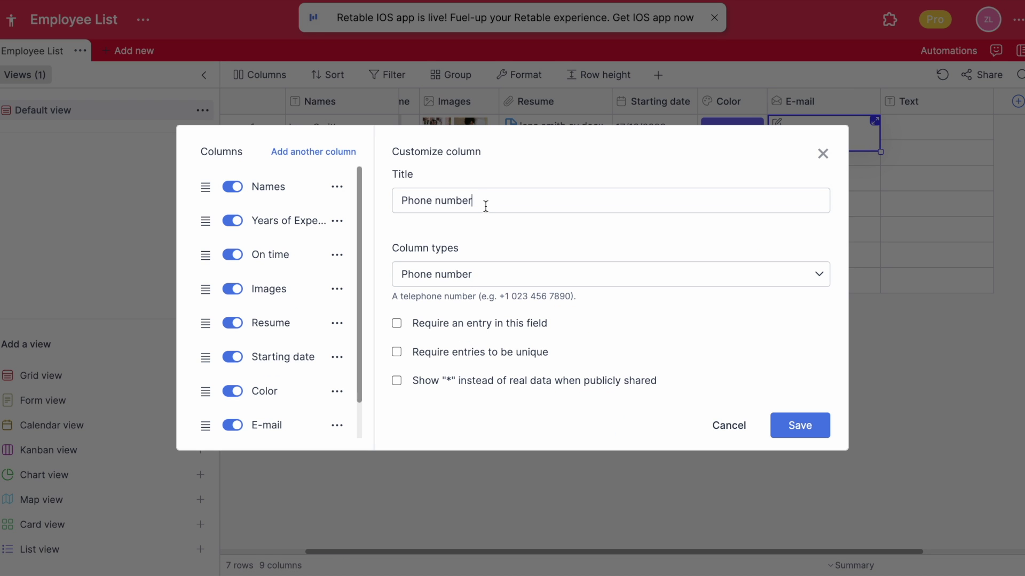
pyautogui.click(800, 425)
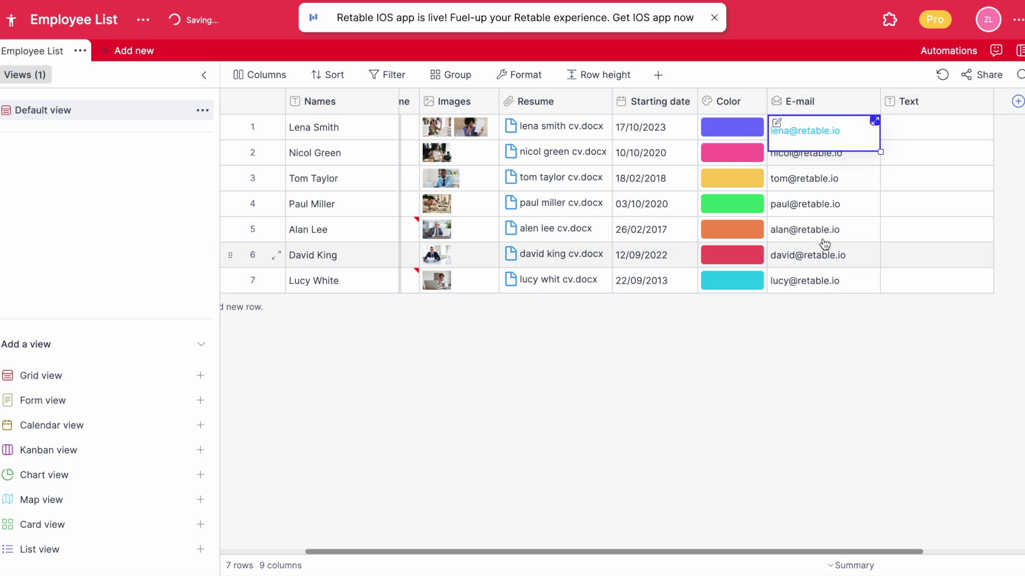
pyautogui.click(828, 132)
# - Set row 1's phone country code to United States (+1), then add another column
pyautogui.click(823, 133)
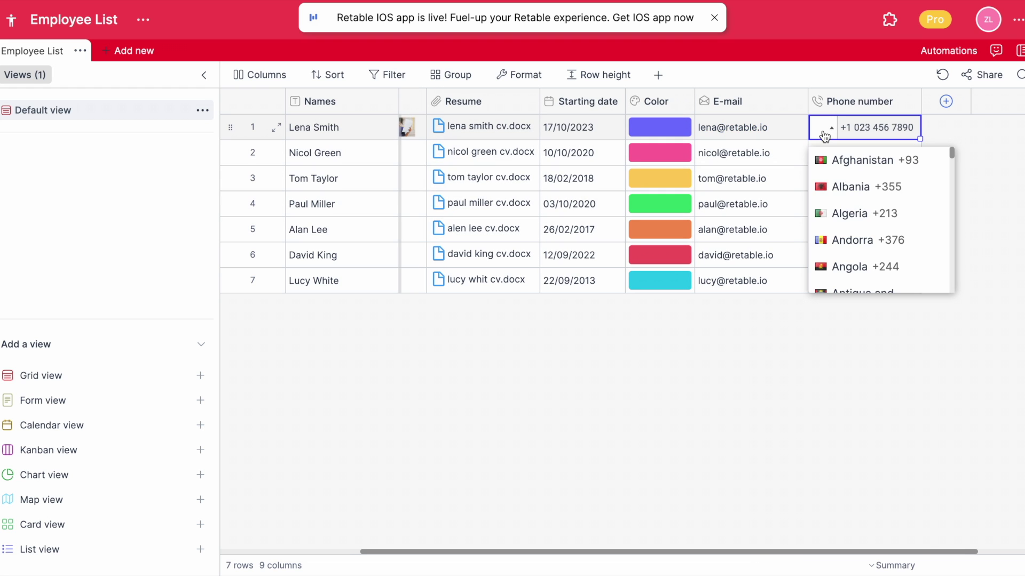
pyautogui.scroll(-15, 852, 208)
pyautogui.scroll(-20, 852, 206)
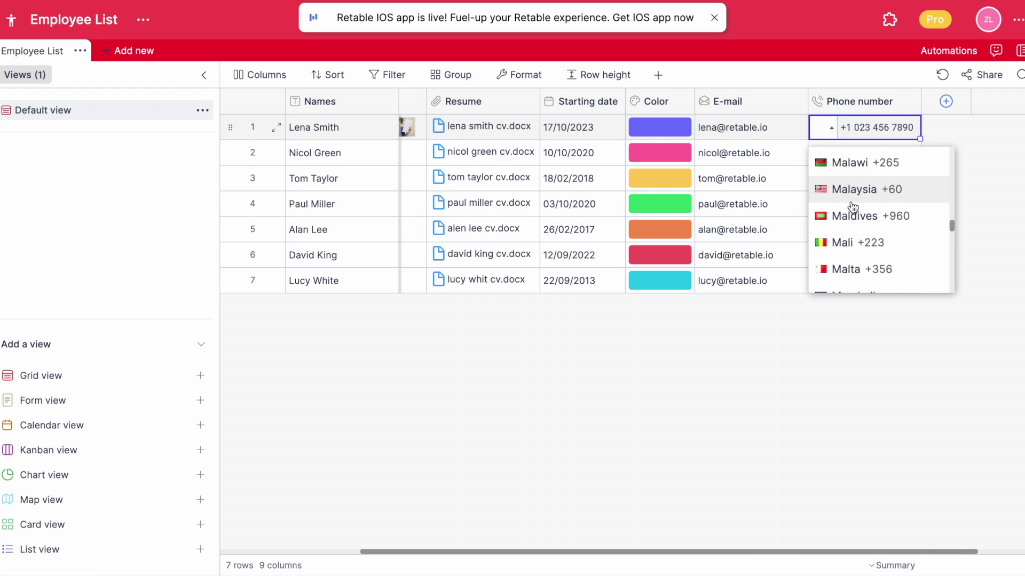
pyautogui.scroll(-20, 852, 207)
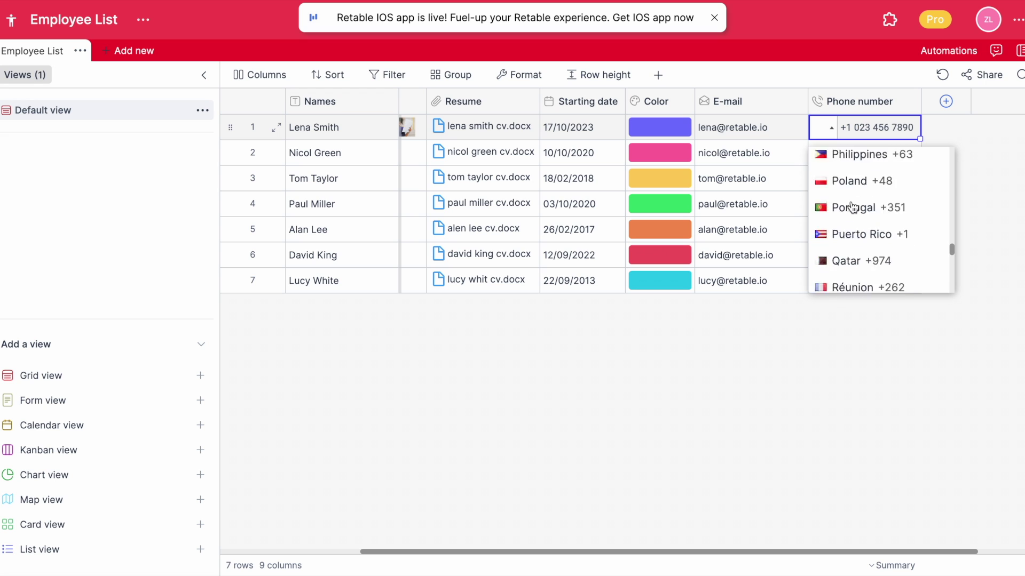
pyautogui.scroll(-20, 852, 207)
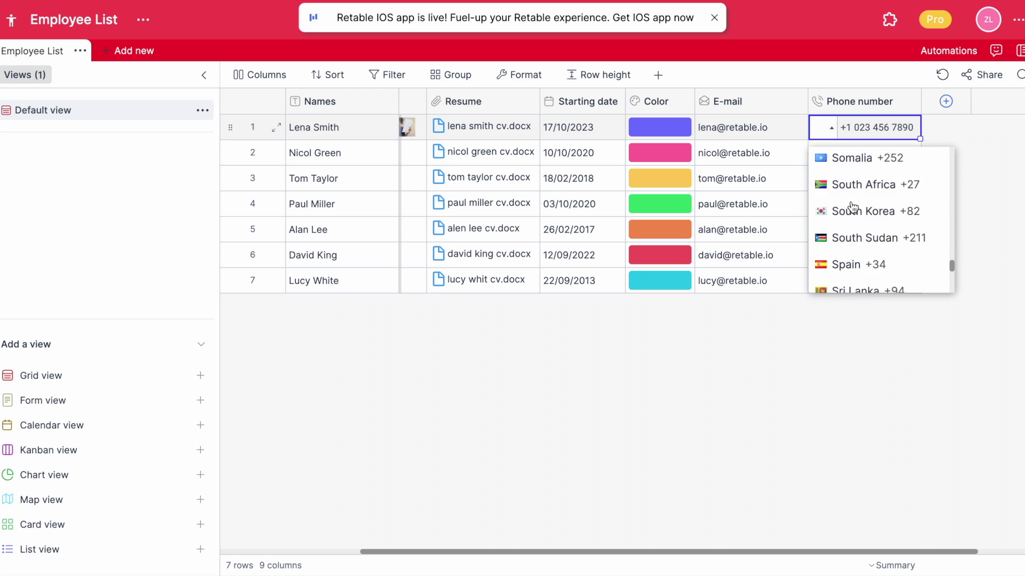
pyautogui.scroll(-10, 852, 207)
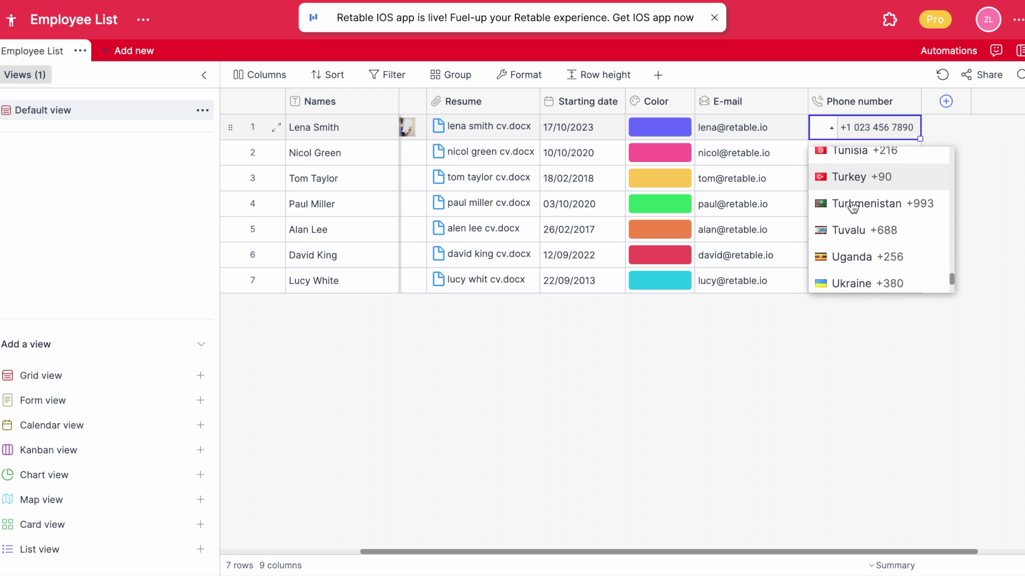
pyautogui.click(870, 234)
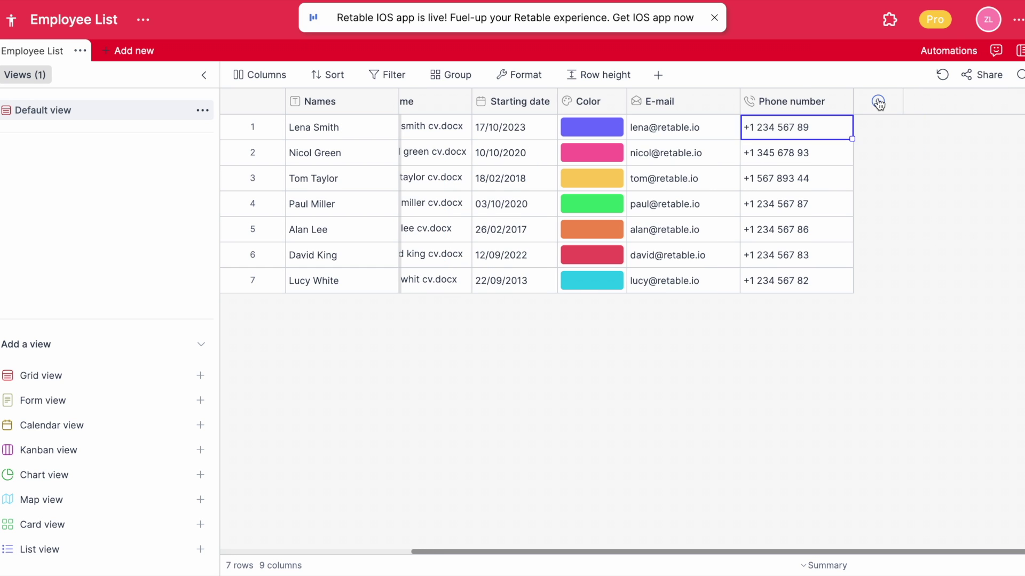
pyautogui.click(878, 101)
# - Make the new column a coloured Percent (Progress bar) column
pyautogui.click(630, 230)
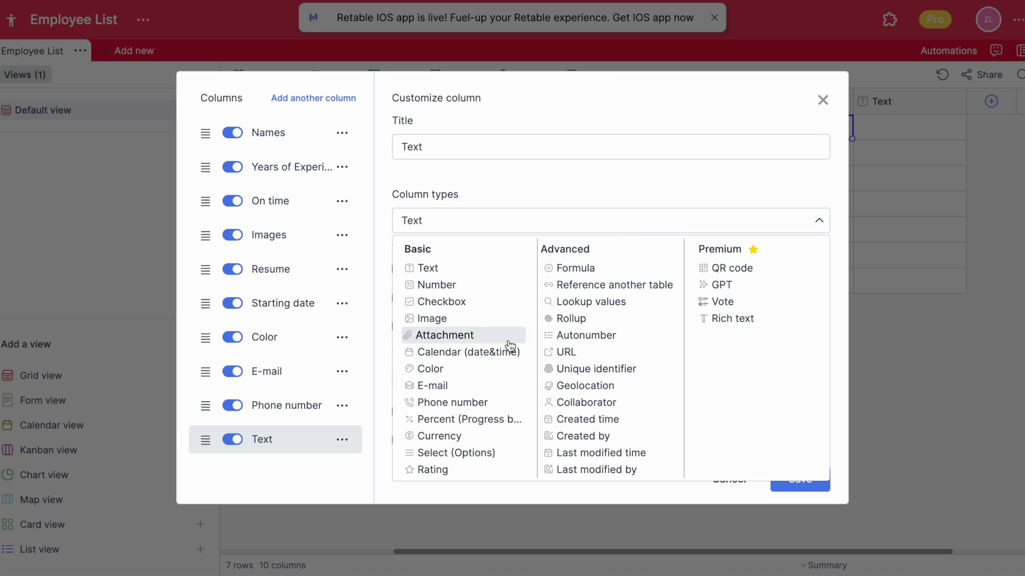
pyautogui.click(486, 422)
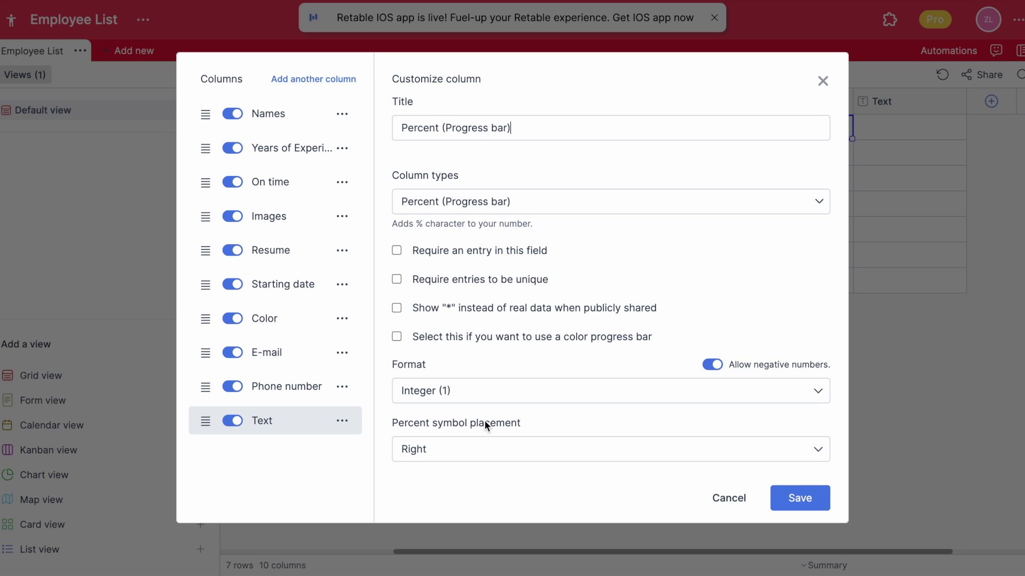
pyautogui.click(483, 390)
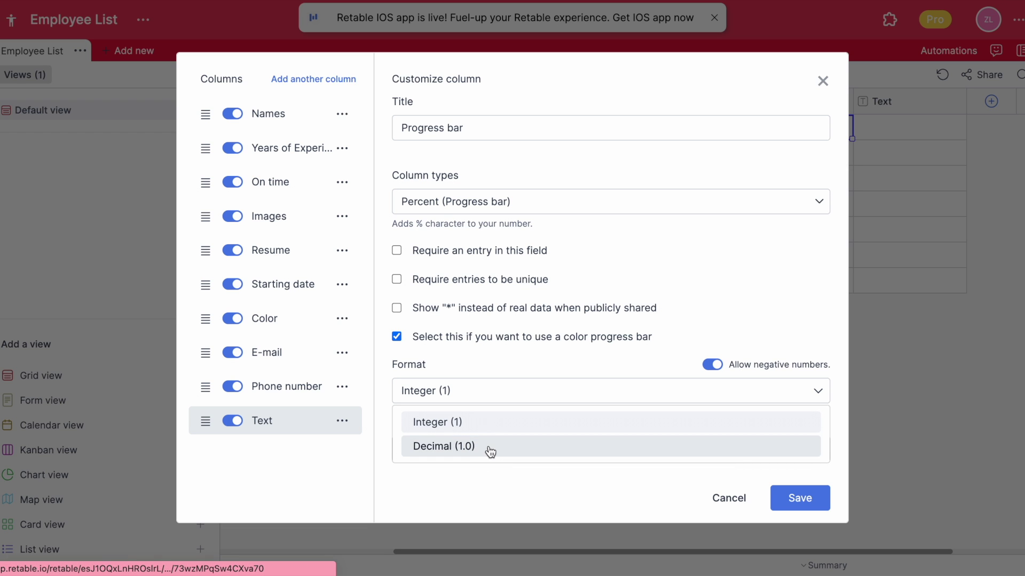
pyautogui.click(494, 485)
pyautogui.click(792, 506)
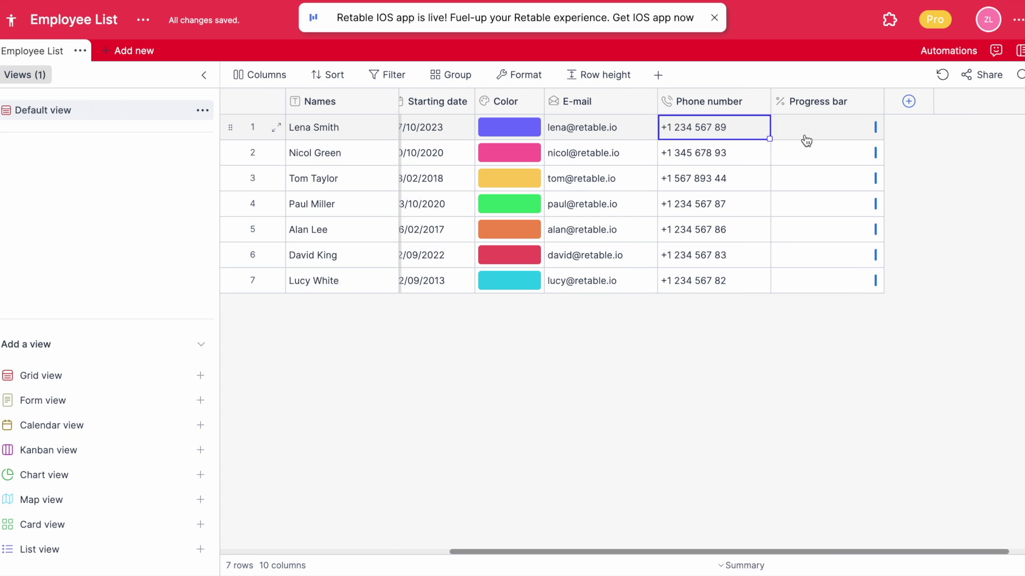
# - Enter progress values 50, 40, 30, 70, 70, 80 and 85 for the seven employees
pyautogui.click(806, 140)
pyautogui.write('50')
pyautogui.press('Return')
pyautogui.write('40')
pyautogui.press('Return')
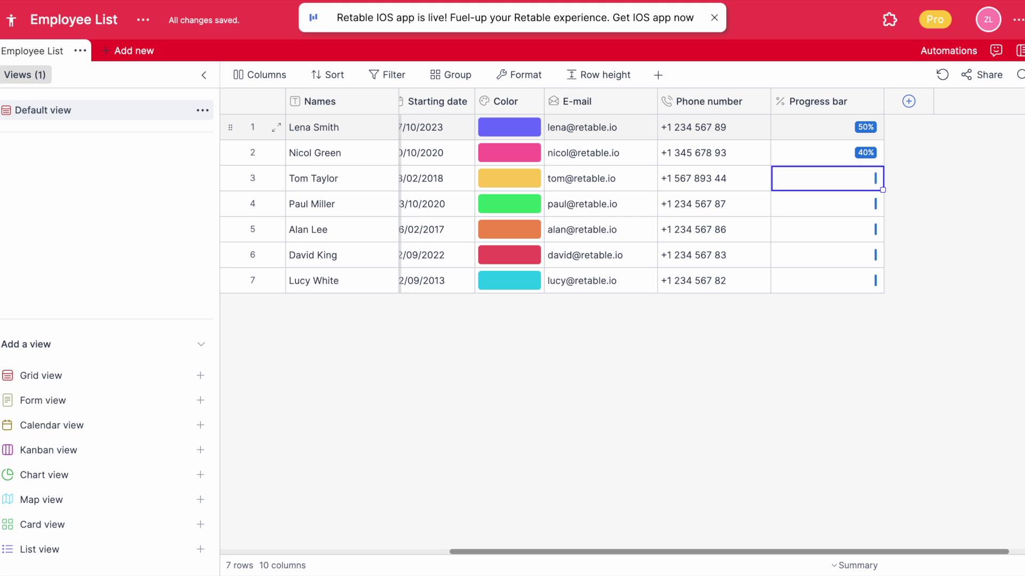
pyautogui.write('30')
pyautogui.press('Return')
pyautogui.write('70')
pyautogui.press('Return')
pyautogui.write('70')
pyautogui.press('Return')
pyautogui.write('8')
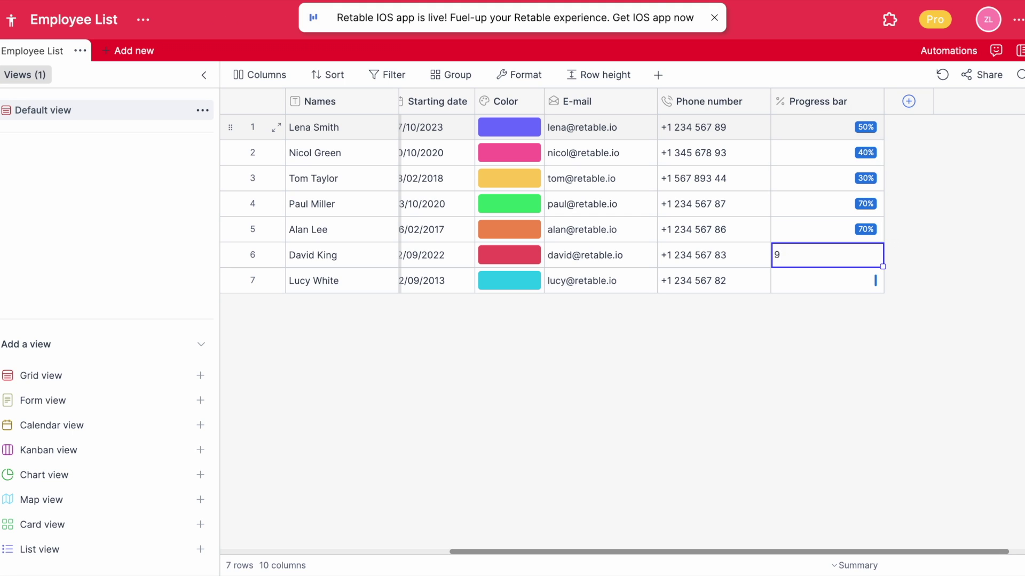
pyautogui.write('0')
pyautogui.press('Return')
pyautogui.write('85')
pyautogui.click(804, 140)
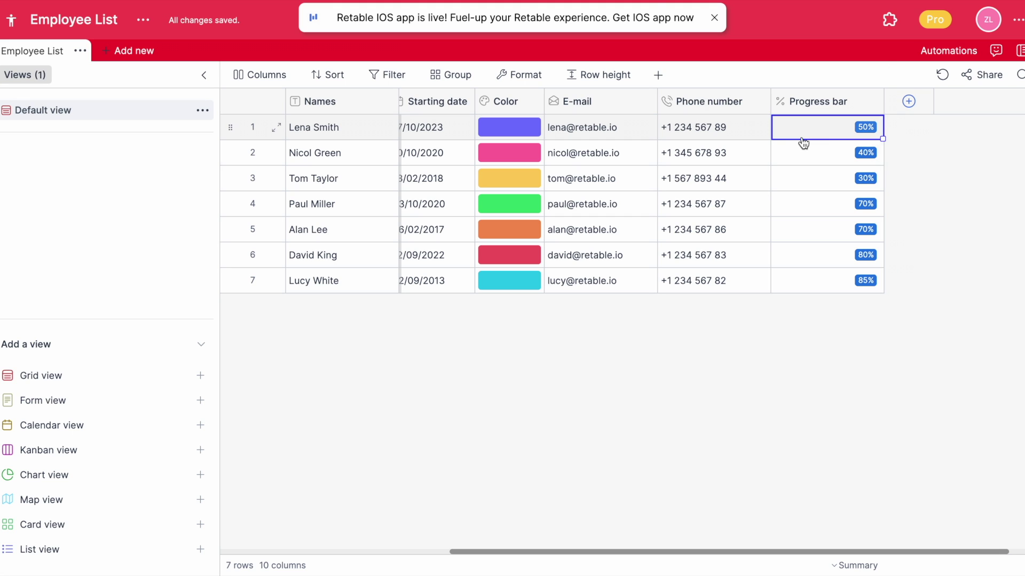
# - Add a Currency column titled Salary
pyautogui.click(907, 102)
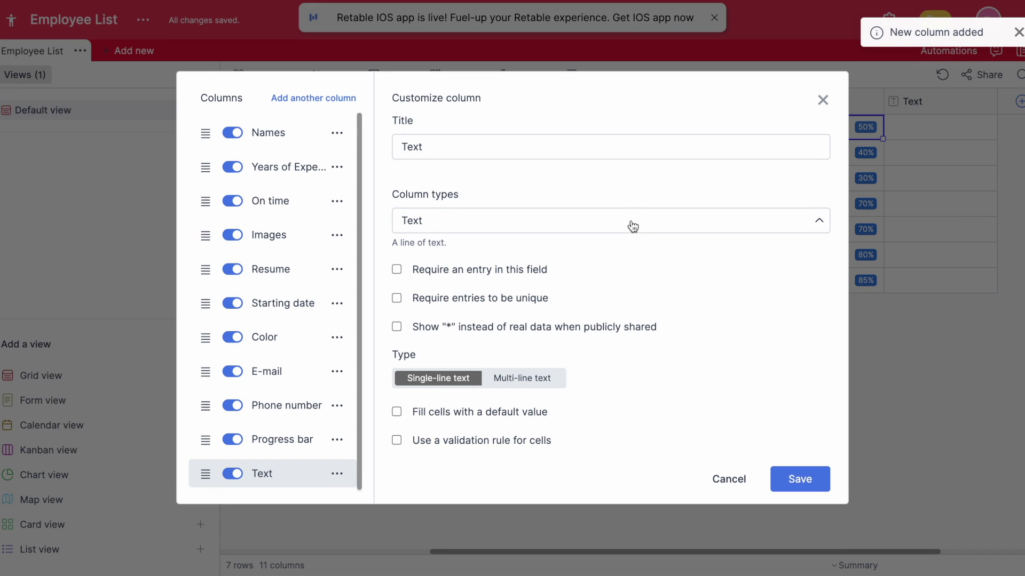
pyautogui.click(632, 227)
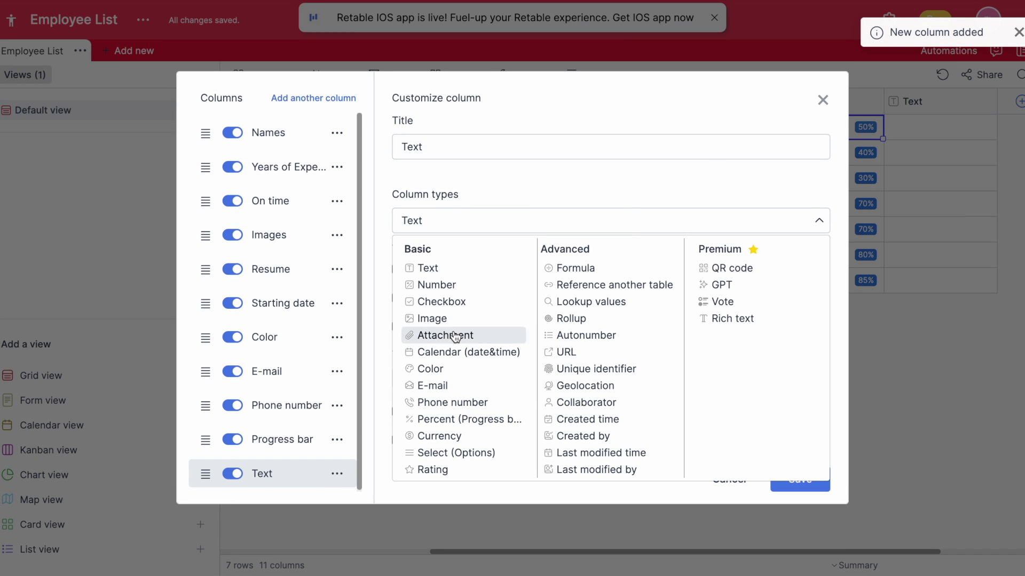
pyautogui.click(455, 436)
pyautogui.hotkey('ctrl', 'a')
pyautogui.write('Sal')
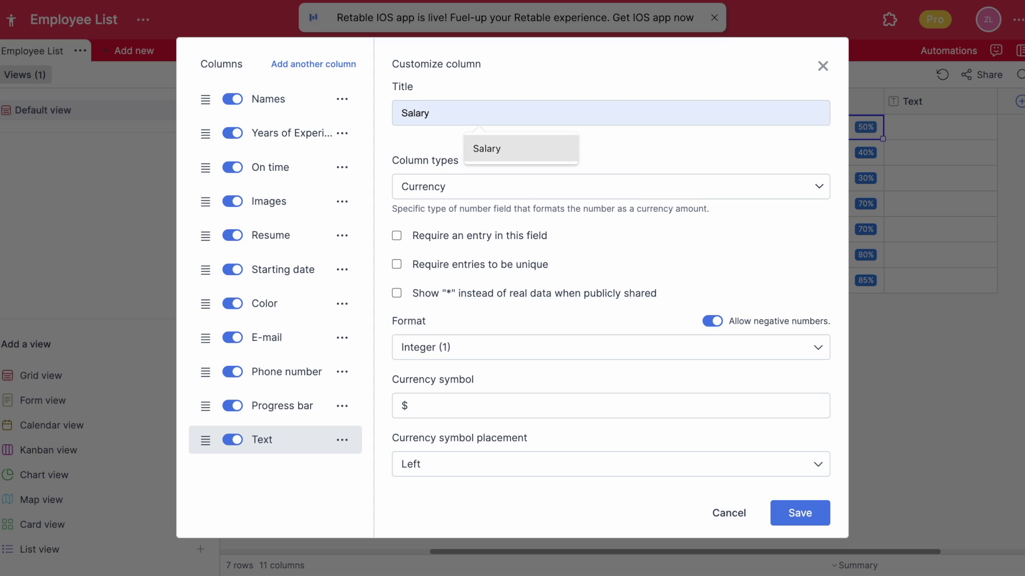
pyautogui.click(498, 151)
# - Format Salary with two decimals, $ on the left, masked with * when publicly shared
pyautogui.click(441, 355)
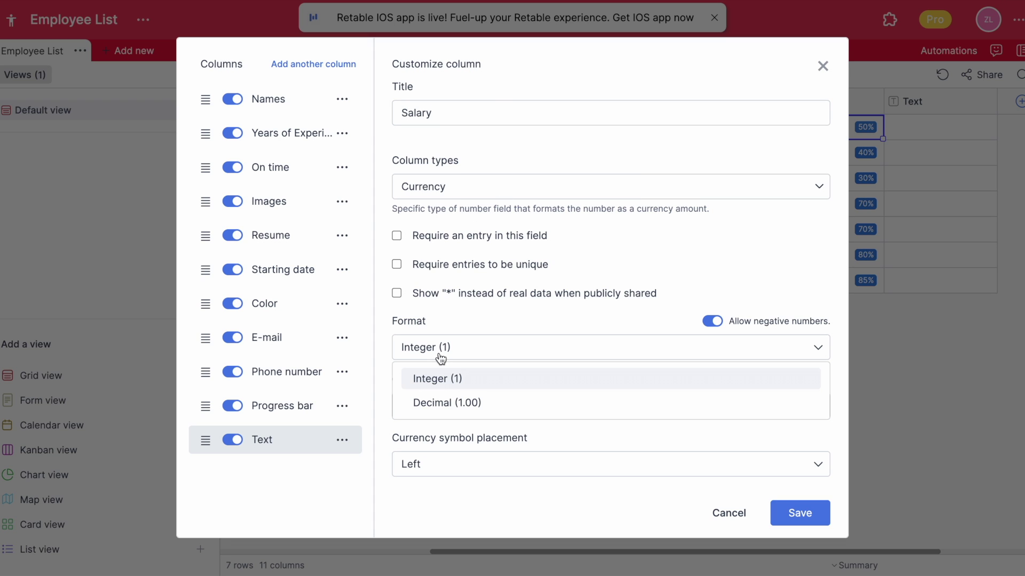
pyautogui.click(458, 403)
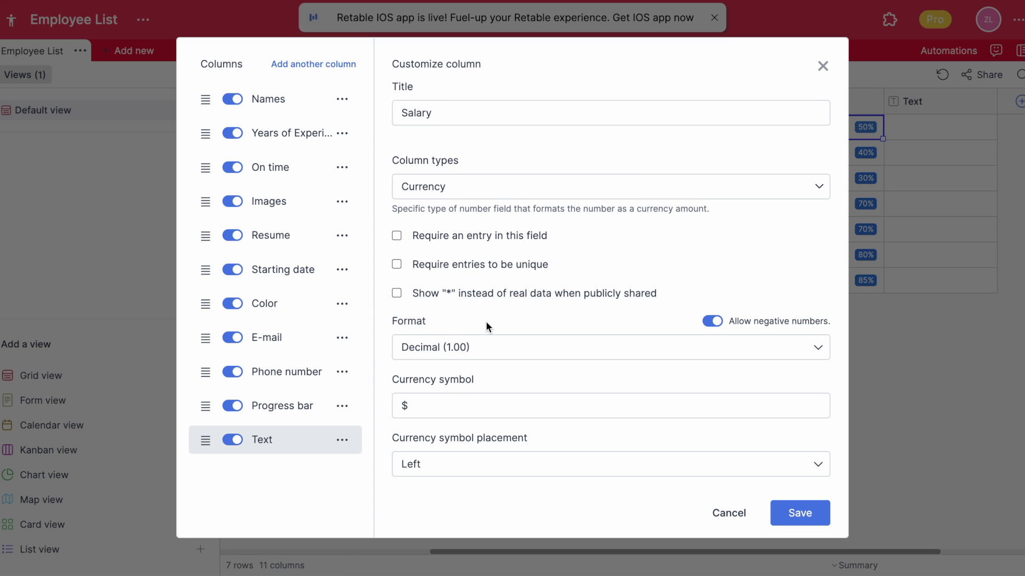
pyautogui.click(453, 465)
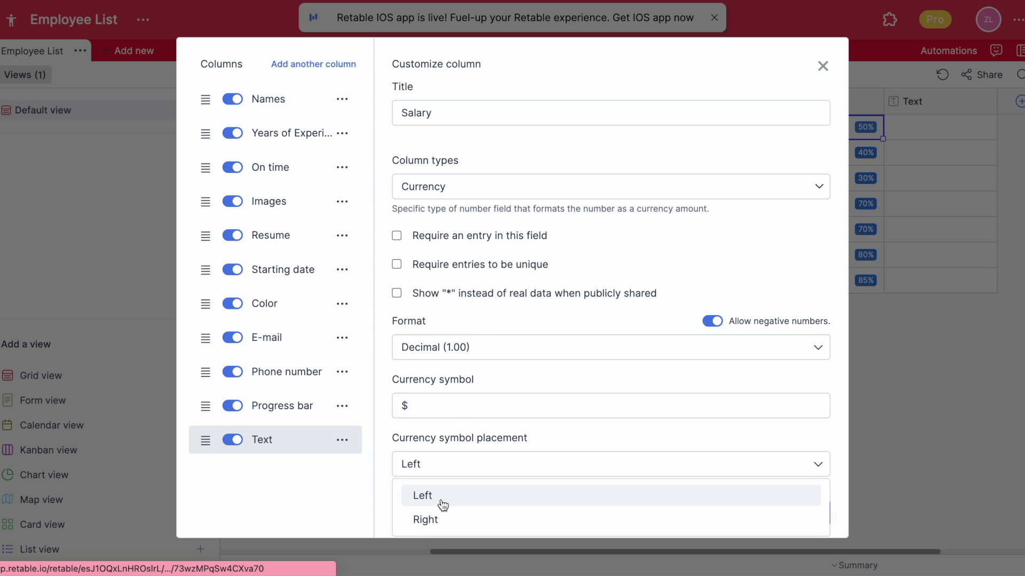
pyautogui.click(444, 501)
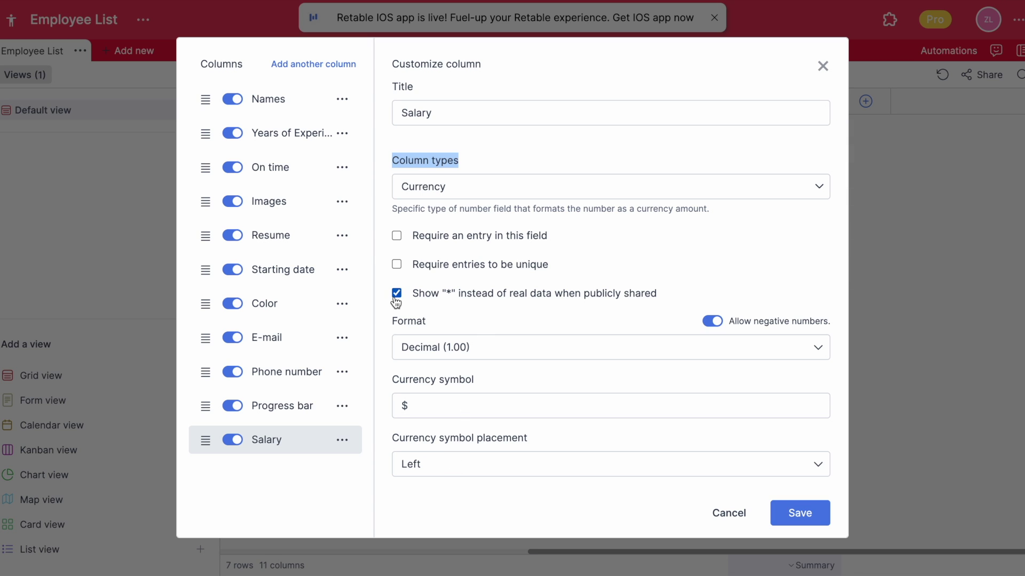
pyautogui.moveTo(412, 293); pyautogui.dragTo(666, 302)
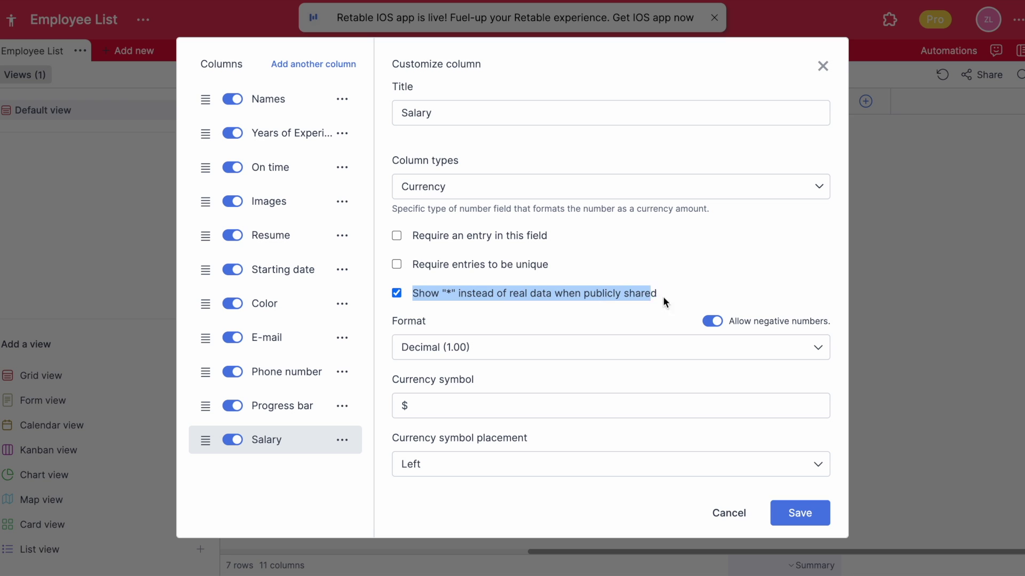
pyautogui.click(800, 513)
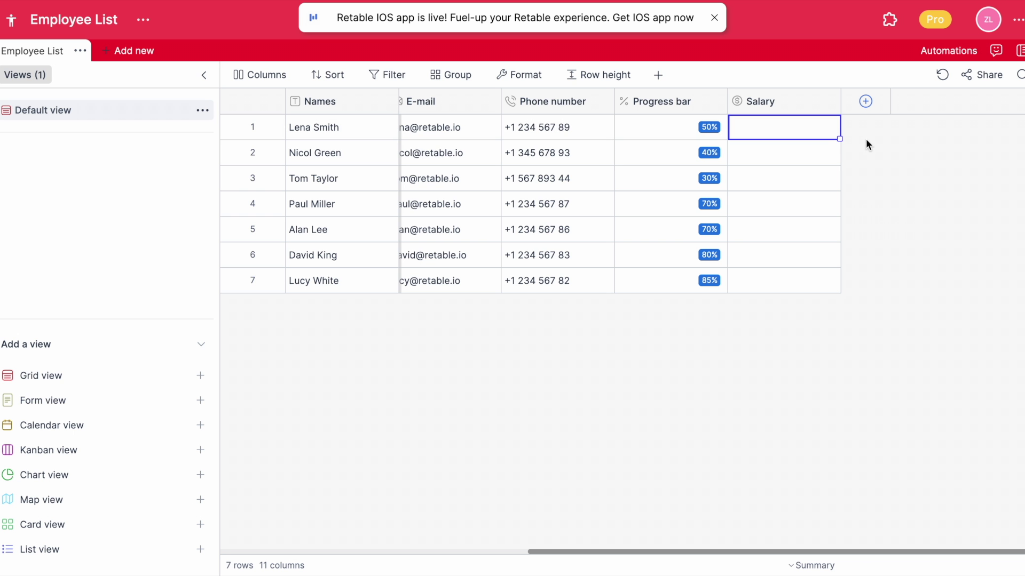
# - Enter the seven employees' salaries, ranging from $3,000.00 to $8,000.00
pyautogui.write('5000')
pyautogui.press('Return')
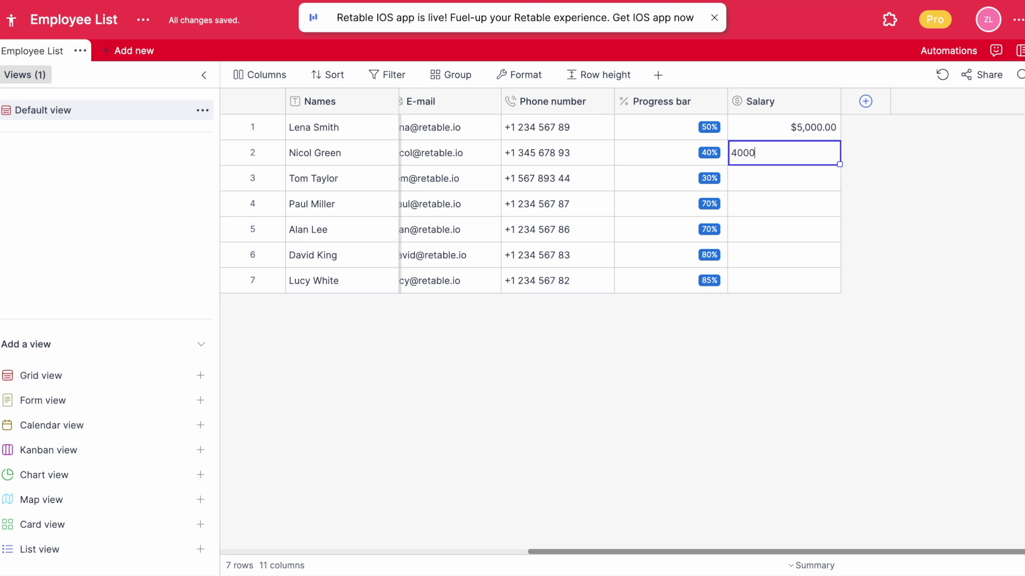
pyautogui.write('4000')
pyautogui.press('Return')
pyautogui.write('3,000')
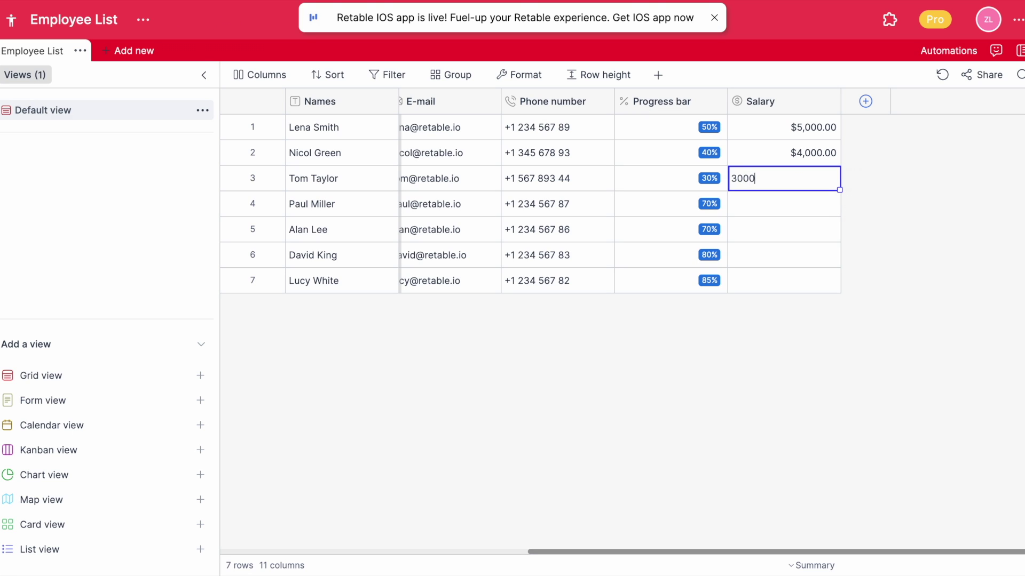
pyautogui.press('Return')
pyautogui.write('3')
pyautogui.press('Return')
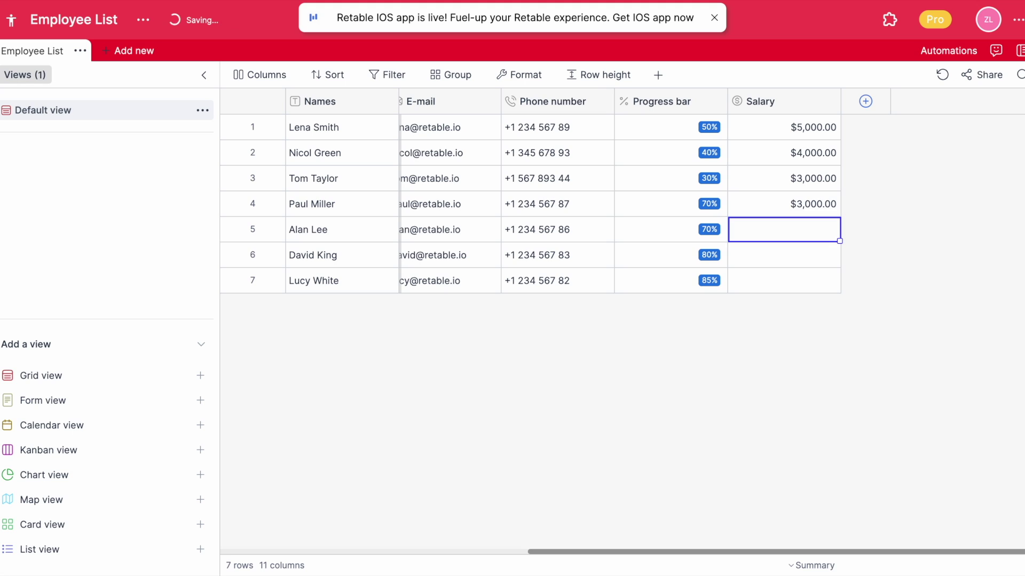
pyautogui.write('6,000')
pyautogui.press('Return')
pyautogui.write('7000')
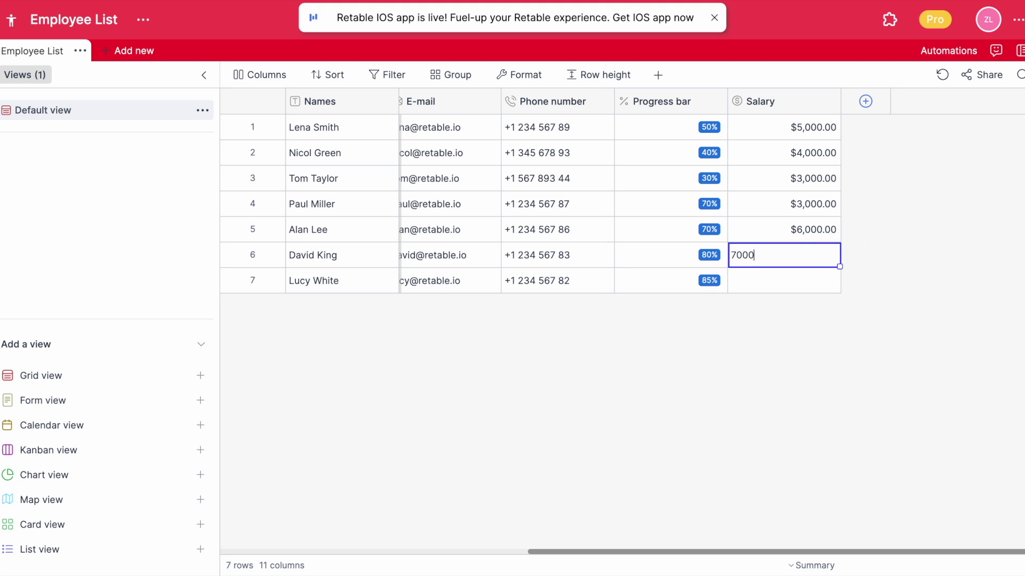
pyautogui.press('Return')
pyautogui.write('8000')
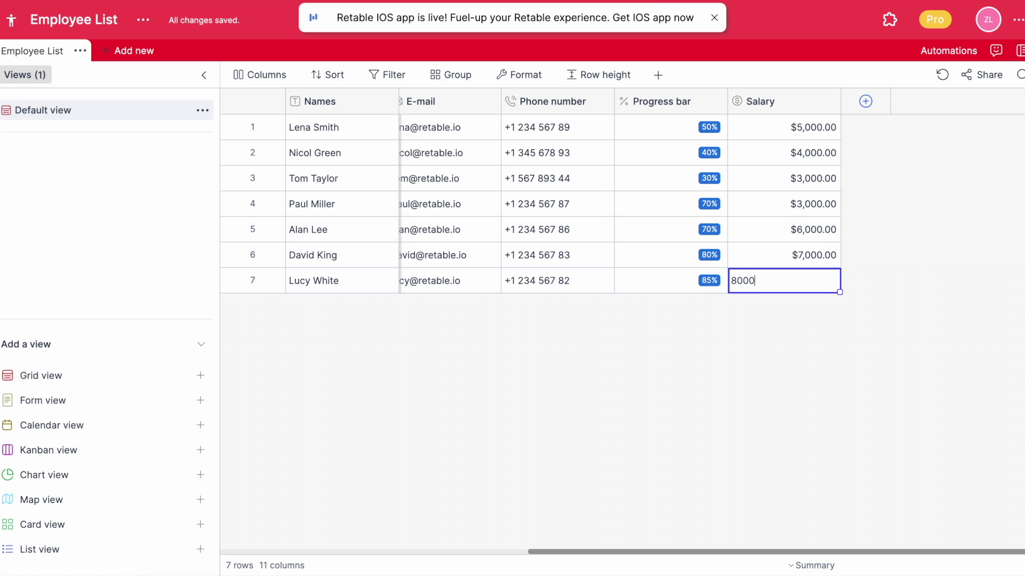
pyautogui.click(796, 127)
# - Narrow the Phone number column and add a new column at the table's end
pyautogui.click(784, 105)
pyautogui.hscroll(-3, 700, 104)
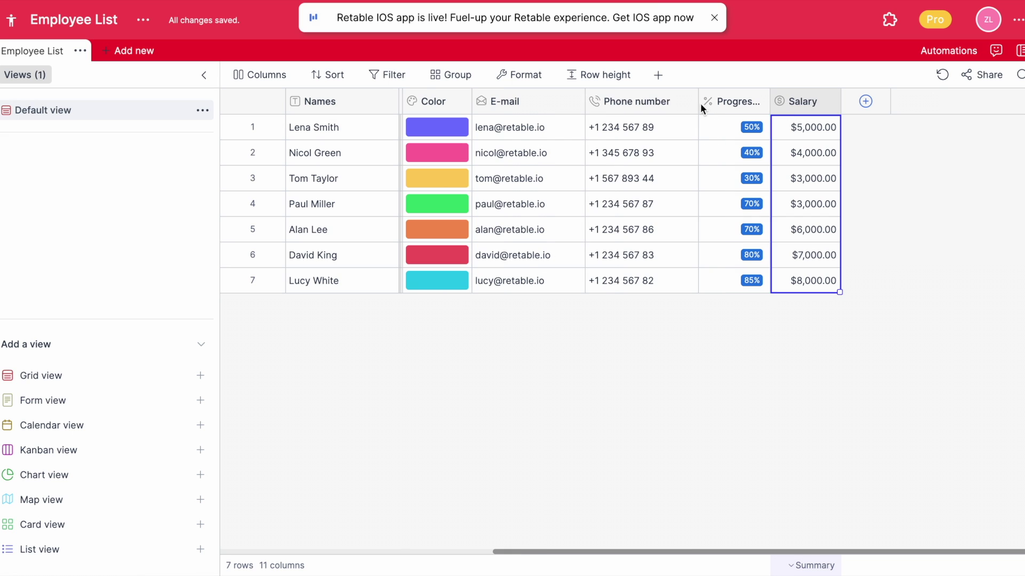
pyautogui.moveTo(701, 104); pyautogui.dragTo(684, 104)
pyautogui.click(865, 102)
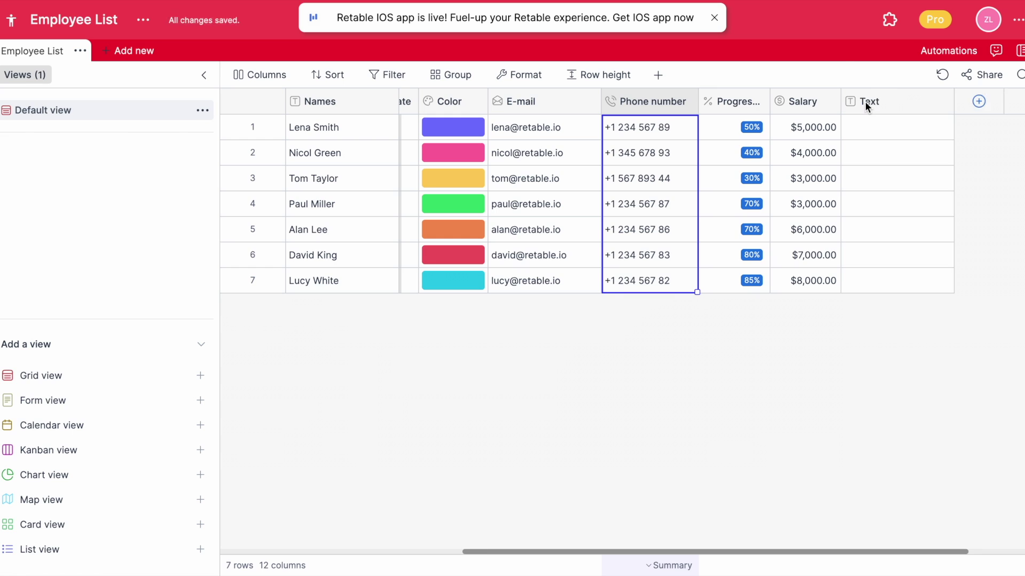
pyautogui.click(618, 219)
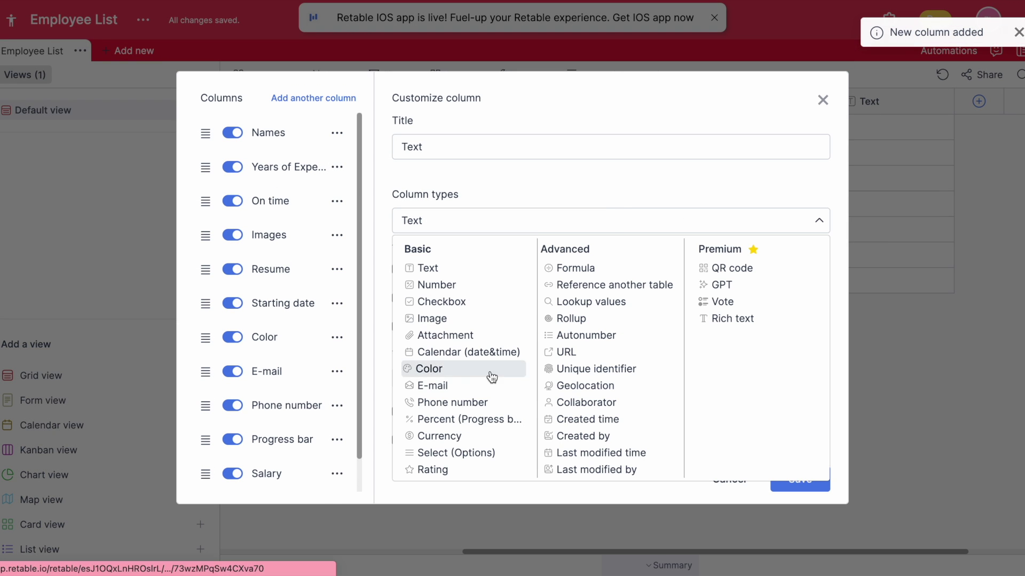
# - Make the new column a select column and rename it Title
pyautogui.click(471, 455)
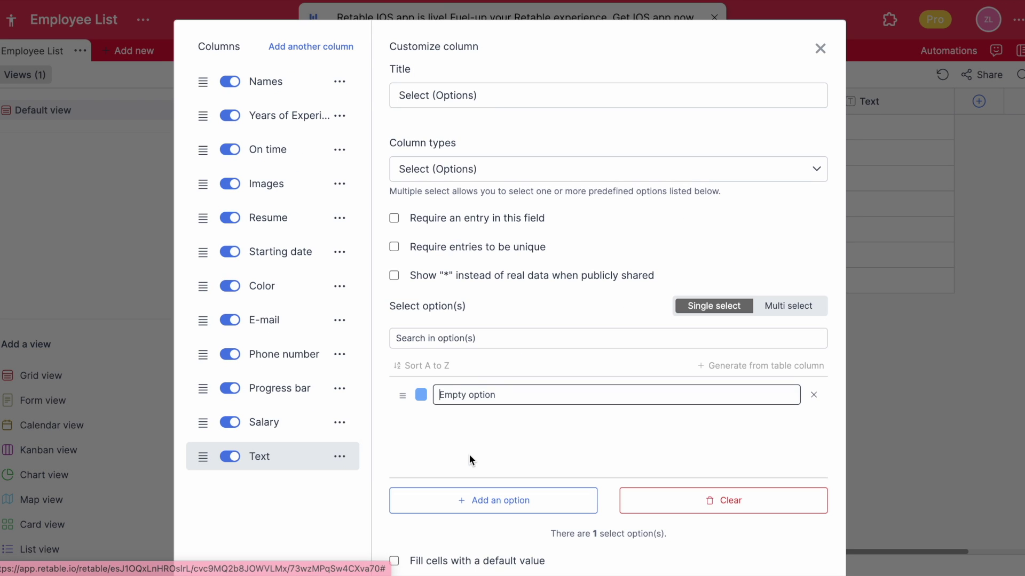
pyautogui.tripleClick(494, 96)
pyautogui.write('Title')
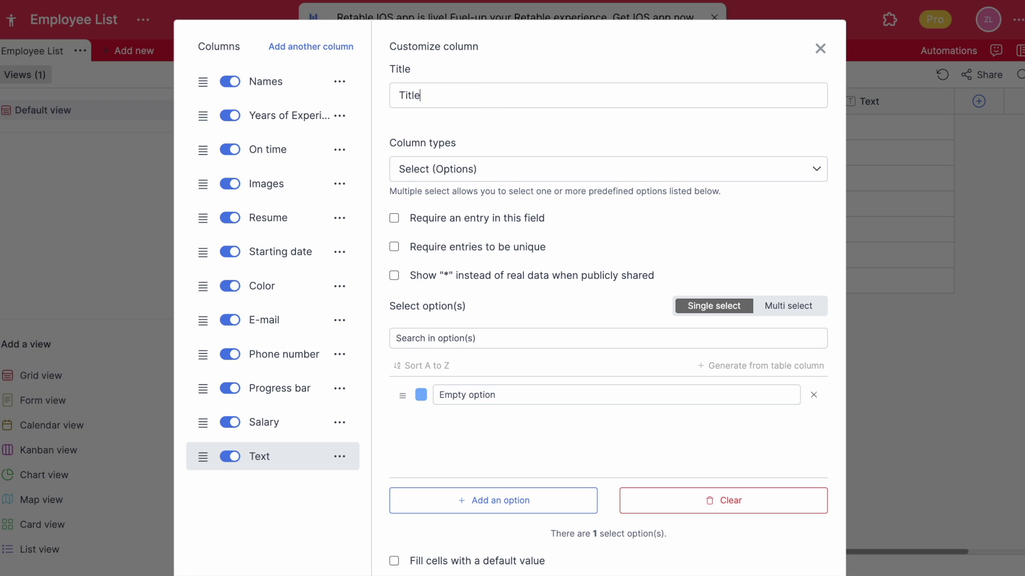
pyautogui.scroll(-1, 543, 149)
# - Add the first title options: CEO, Accountant and Computer Scientist
pyautogui.click(485, 326)
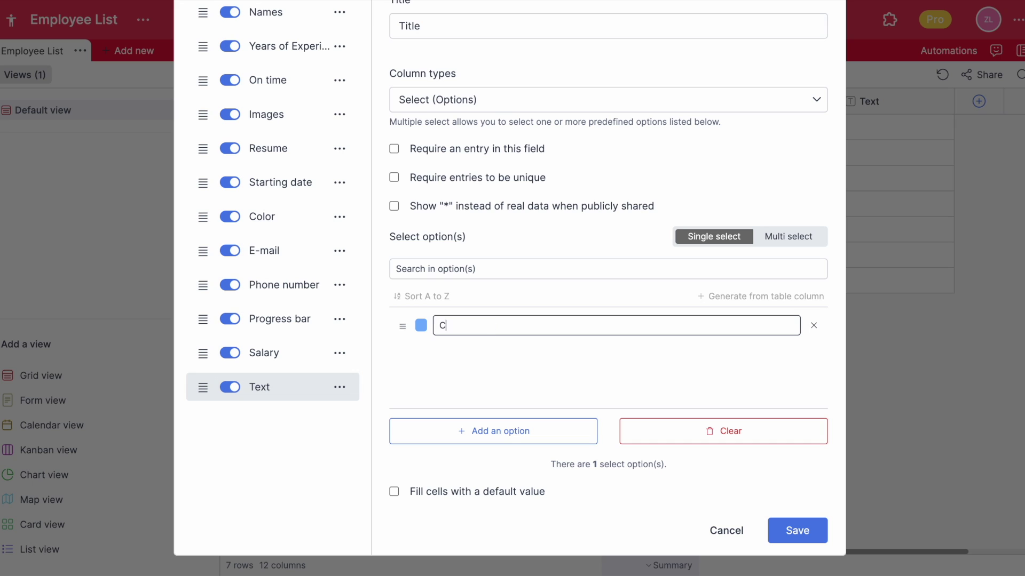
pyautogui.press('Return')
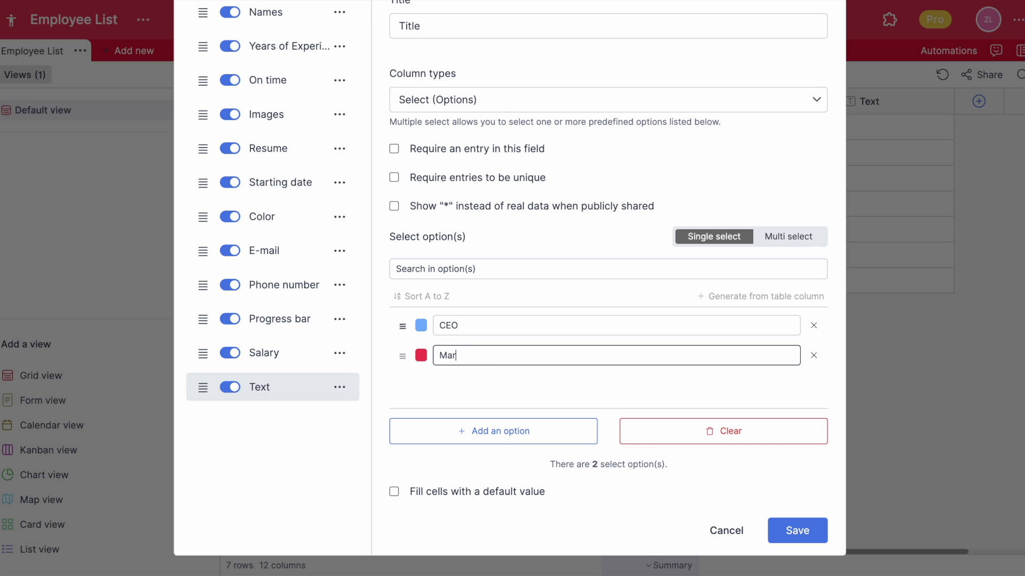
pyautogui.press('Return')
pyautogui.write('Accoun')
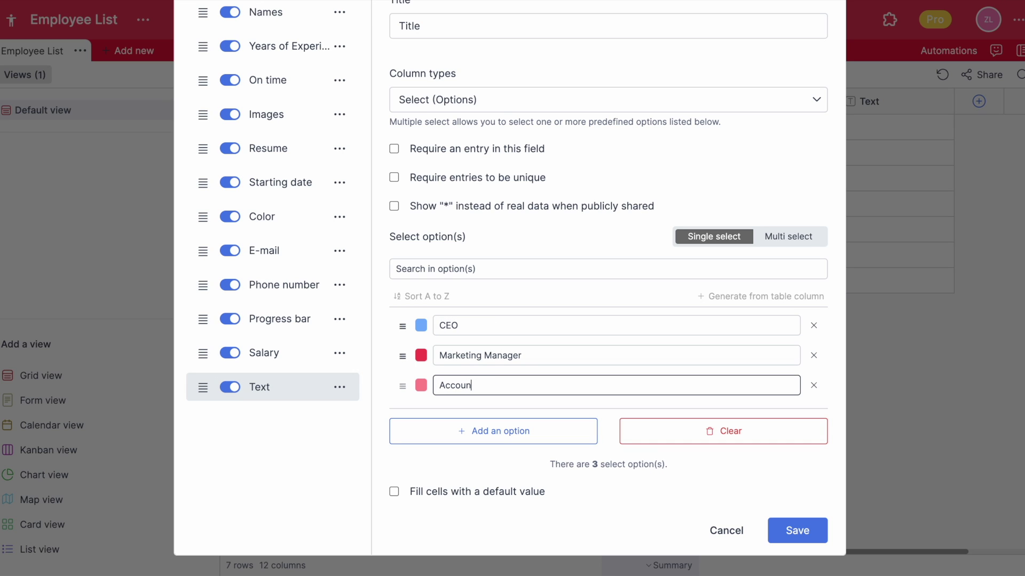
pyautogui.write('tant')
pyautogui.press('Return')
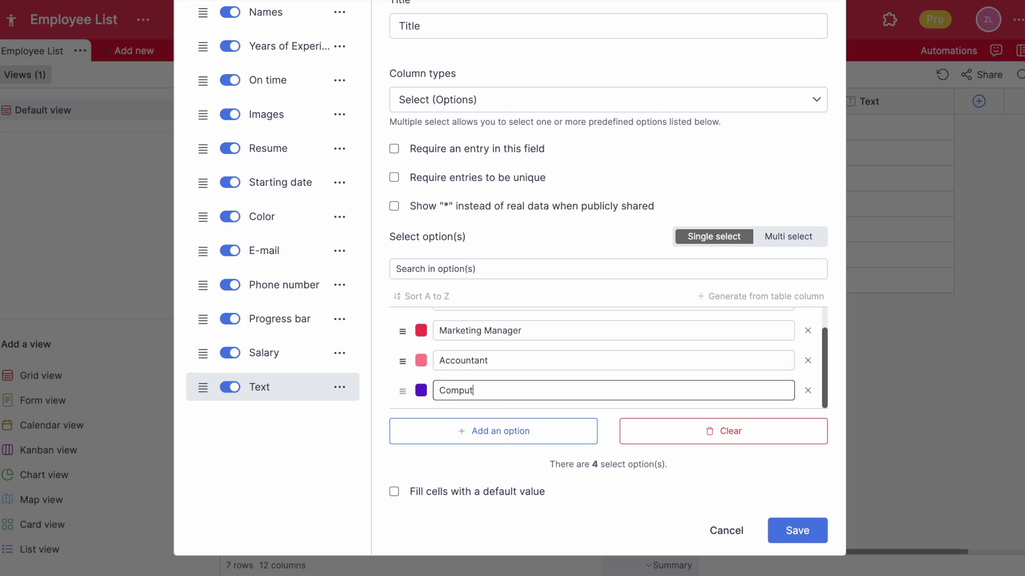
pyautogui.click(421, 393)
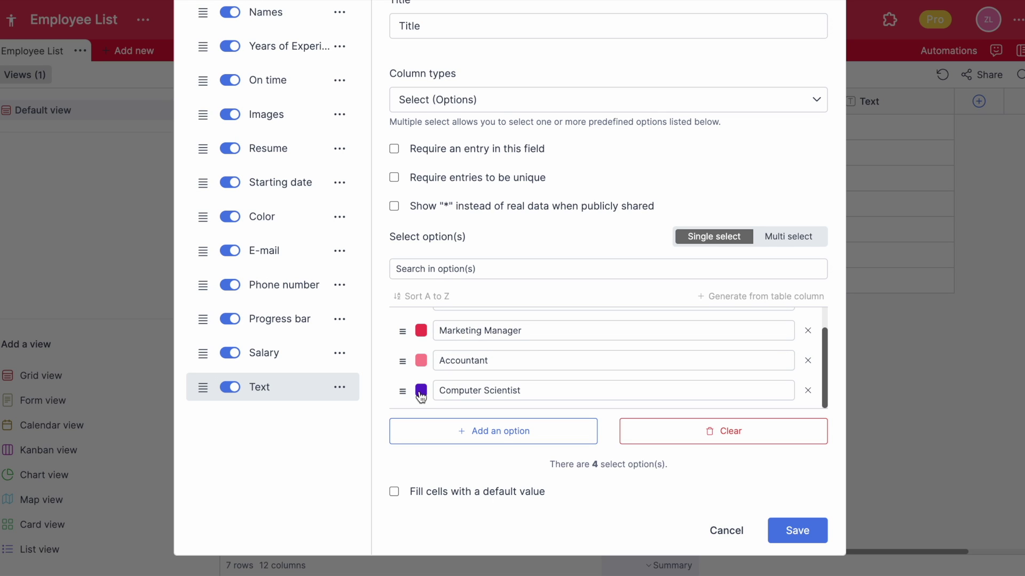
# - Colour Accountant teal, then add Sales Representative and colour it yellow
pyautogui.click(422, 368)
pyautogui.click(449, 359)
pyautogui.click(587, 384)
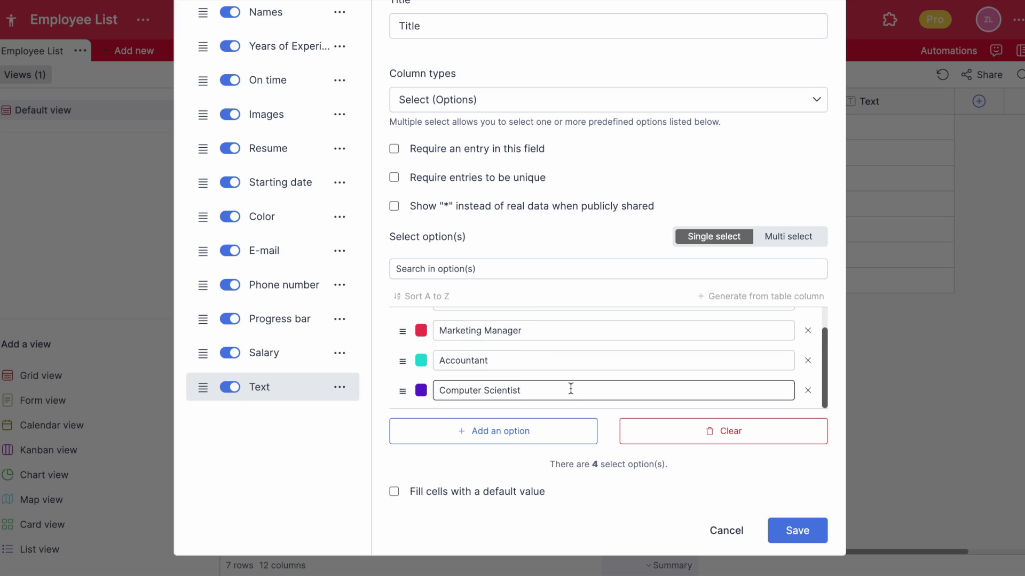
pyautogui.press('Return')
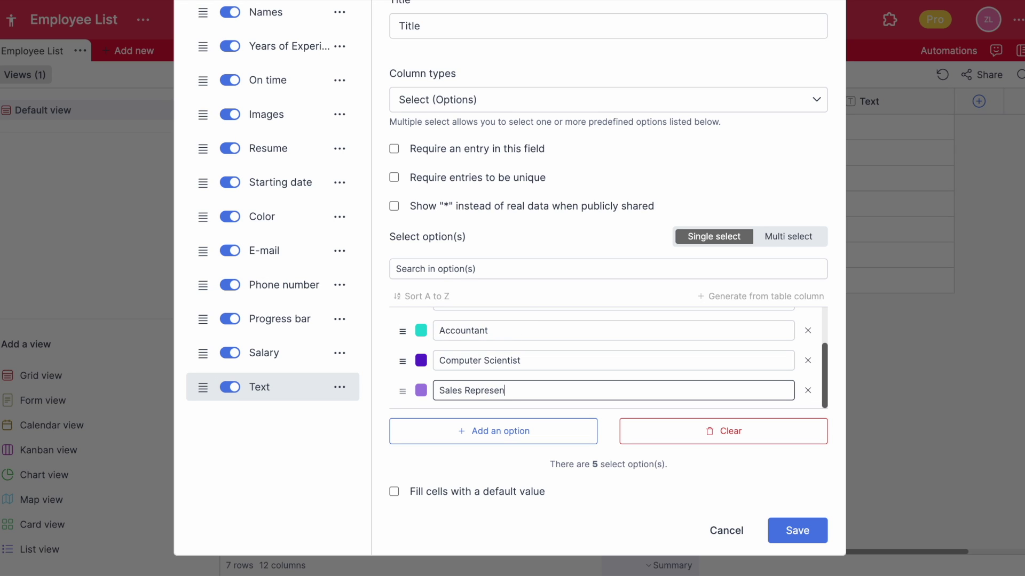
pyautogui.click(421, 390)
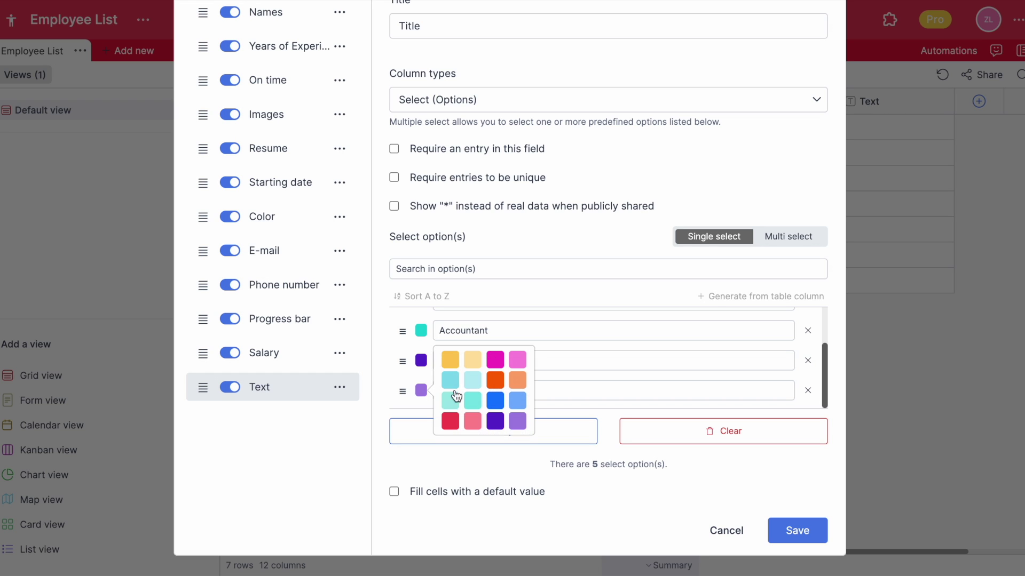
pyautogui.click(450, 360)
# - Add Client Service Specialist in cyan and a seventh option in pink
pyautogui.press('Return')
pyautogui.write('Client Service Specialist')
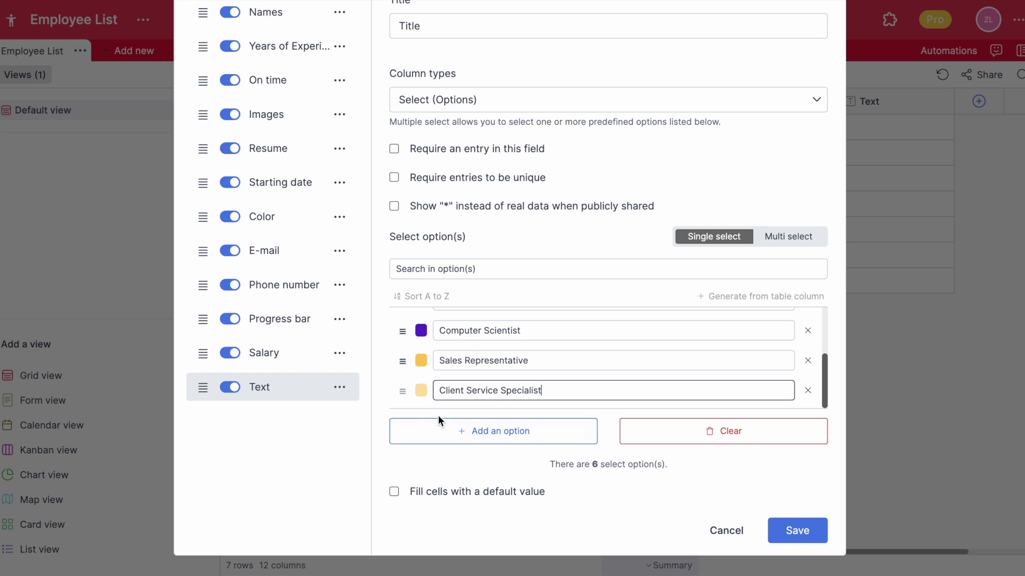
pyautogui.click(421, 391)
pyautogui.click(511, 392)
pyautogui.press('Return')
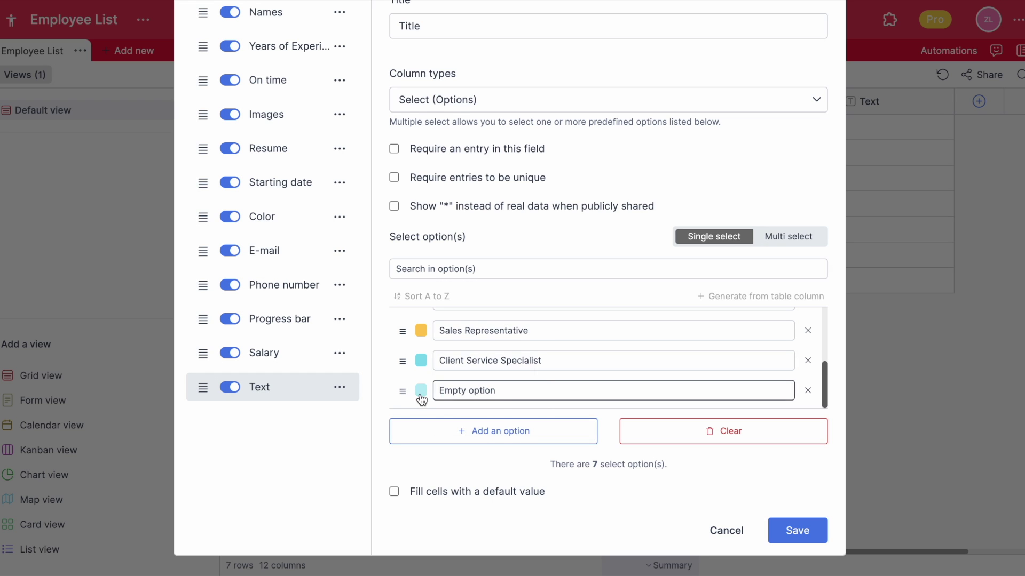
pyautogui.click(421, 399)
pyautogui.click(519, 361)
# - Keep Title as single select (one title per cell) and save the column
pyautogui.scroll(5, 544, 337)
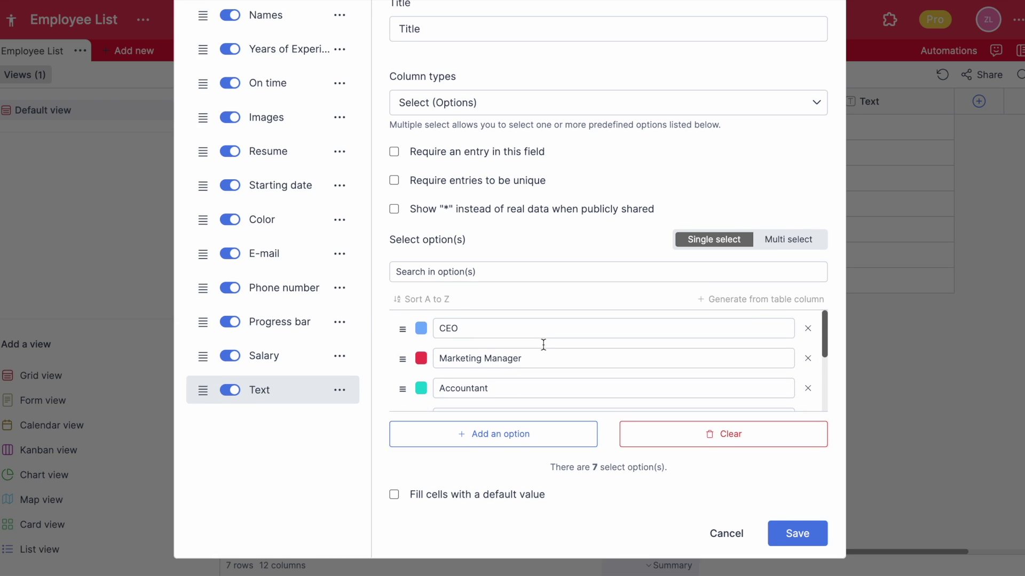
pyautogui.click(775, 298)
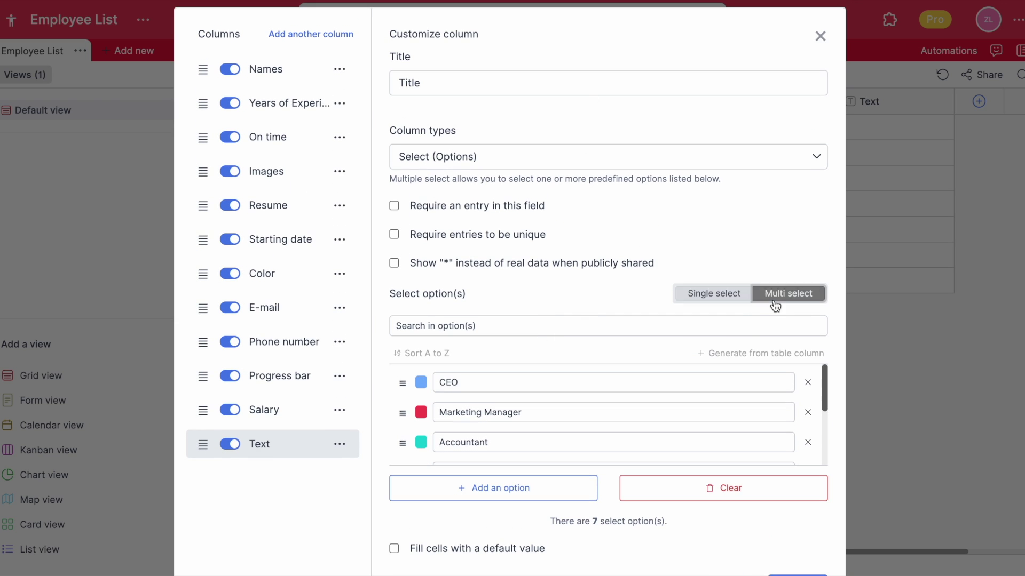
pyautogui.click(729, 296)
pyautogui.scroll(-1, 643, 277)
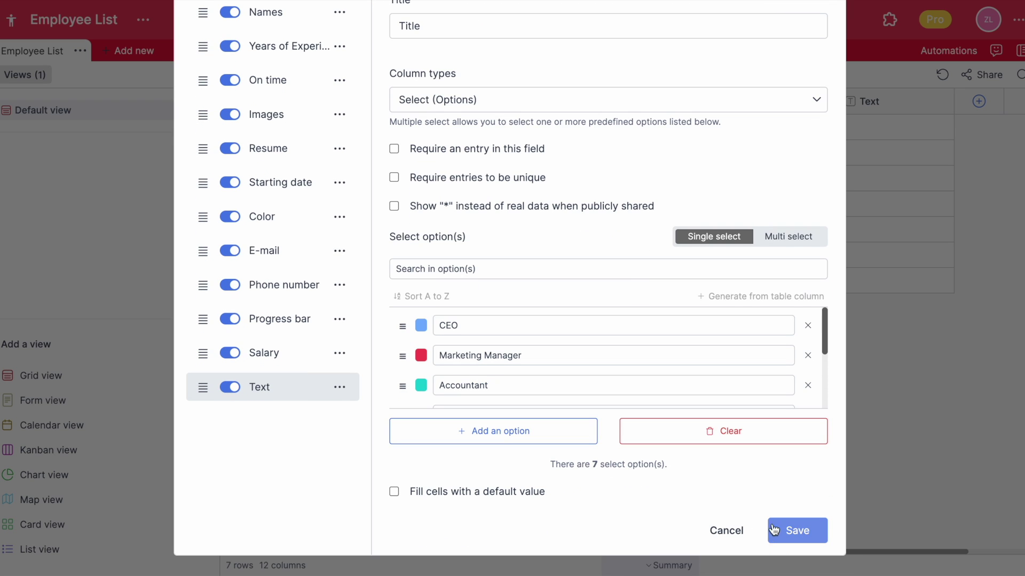
pyautogui.click(782, 541)
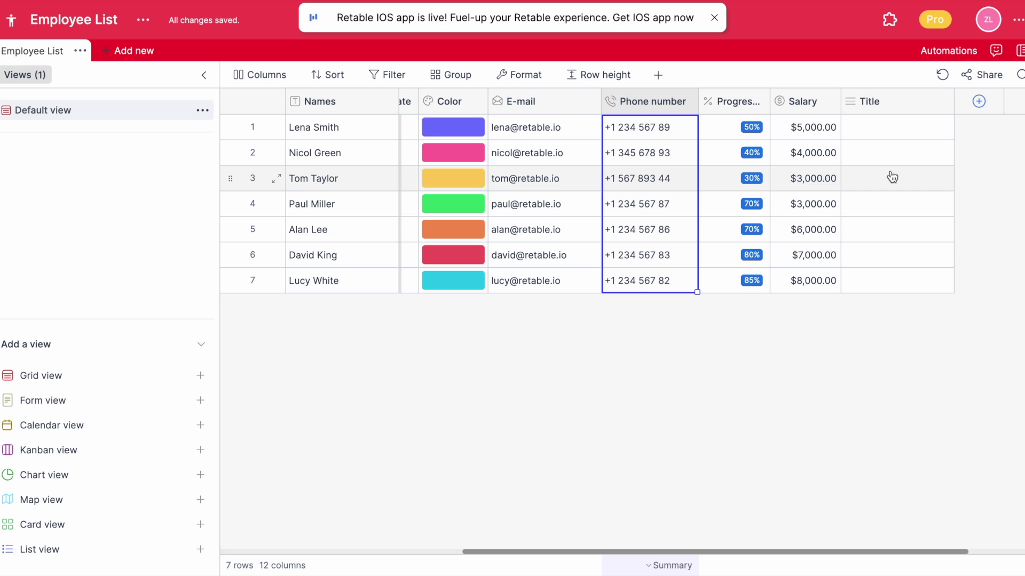
# - Set rows 1–3 titles to Marketing Manager, Accountant and Client Service Specialist
pyautogui.click(925, 131)
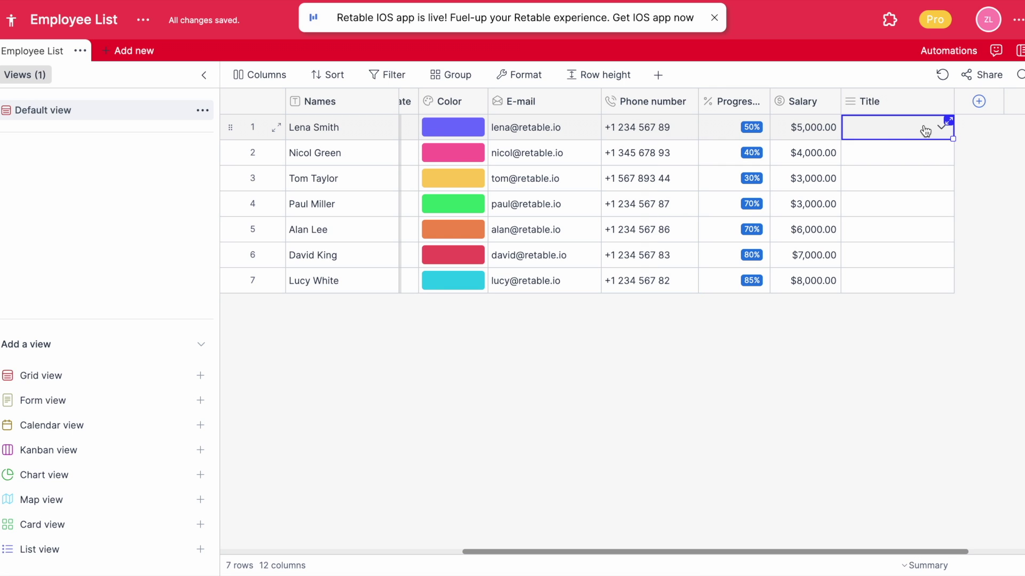
pyautogui.click(942, 128)
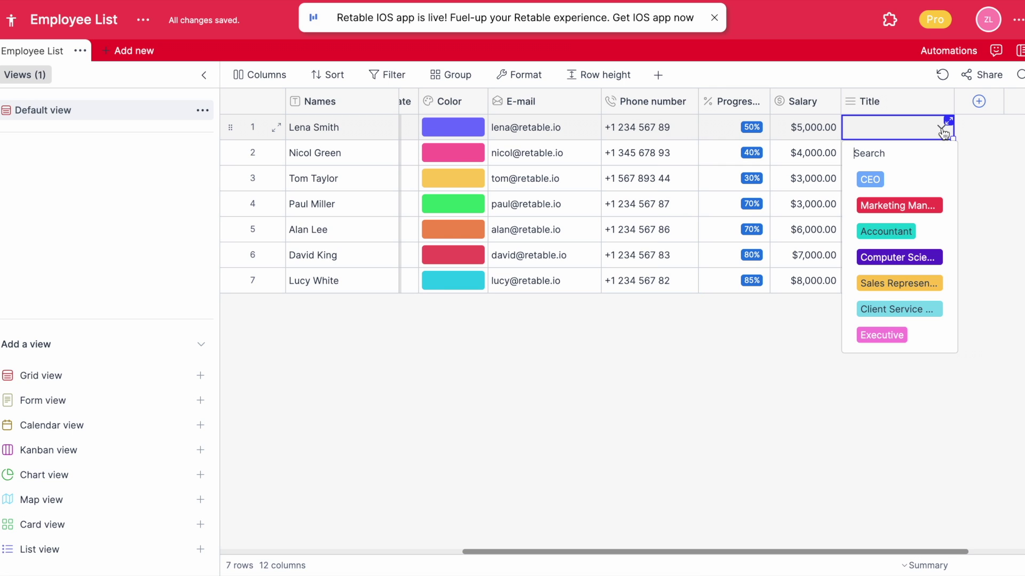
pyautogui.click(890, 204)
pyautogui.click(937, 160)
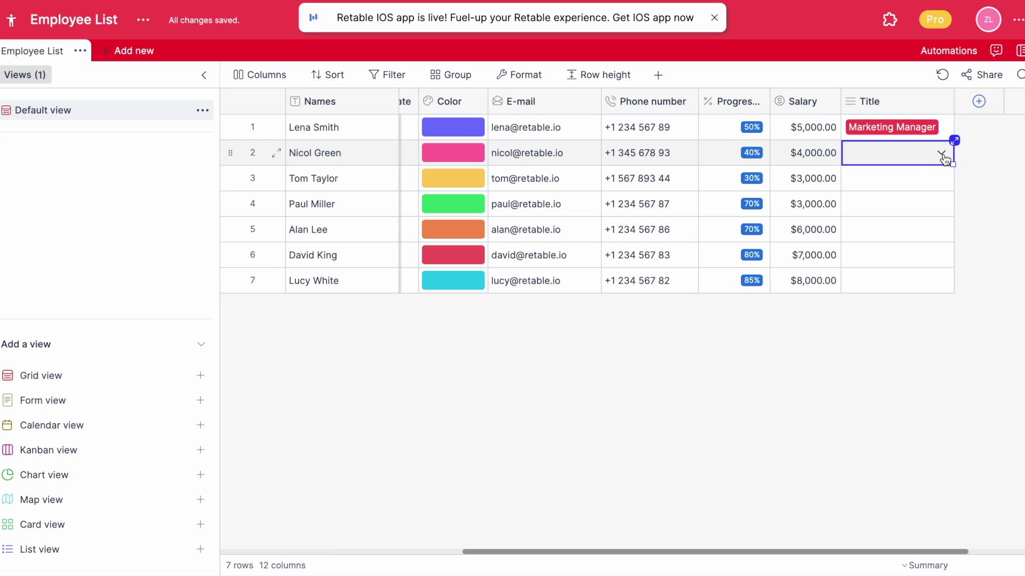
pyautogui.click(942, 154)
pyautogui.click(887, 255)
pyautogui.click(942, 178)
pyautogui.click(897, 359)
# - Set rows 4–7 titles to Sales Representative, Computer Scientist, Executive and CEO
pyautogui.click(942, 204)
pyautogui.click(897, 356)
pyautogui.click(942, 230)
pyautogui.click(893, 357)
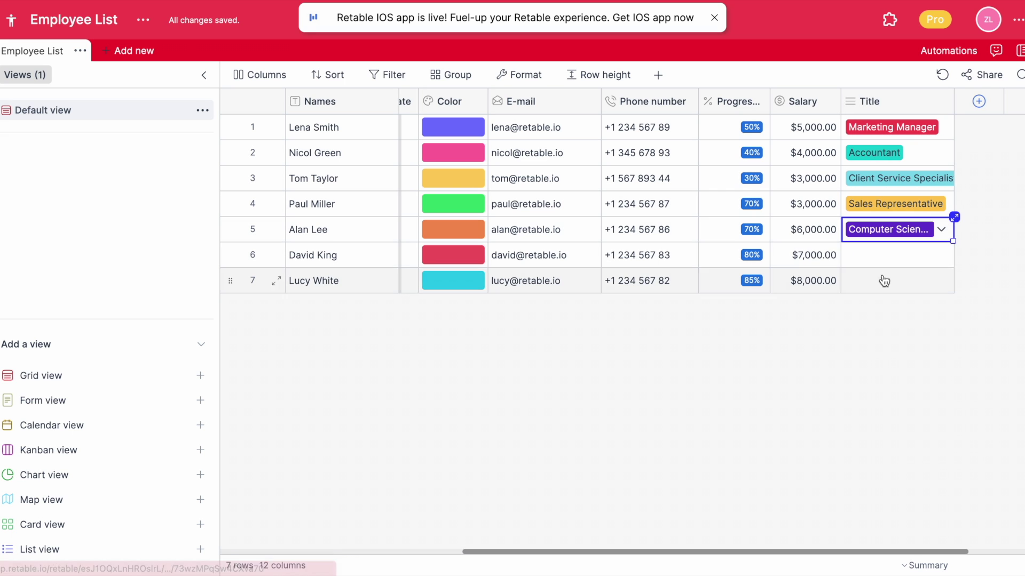
pyautogui.click(942, 255)
pyautogui.click(881, 462)
pyautogui.click(942, 281)
pyautogui.click(865, 332)
pyautogui.hscroll(3, 881, 129)
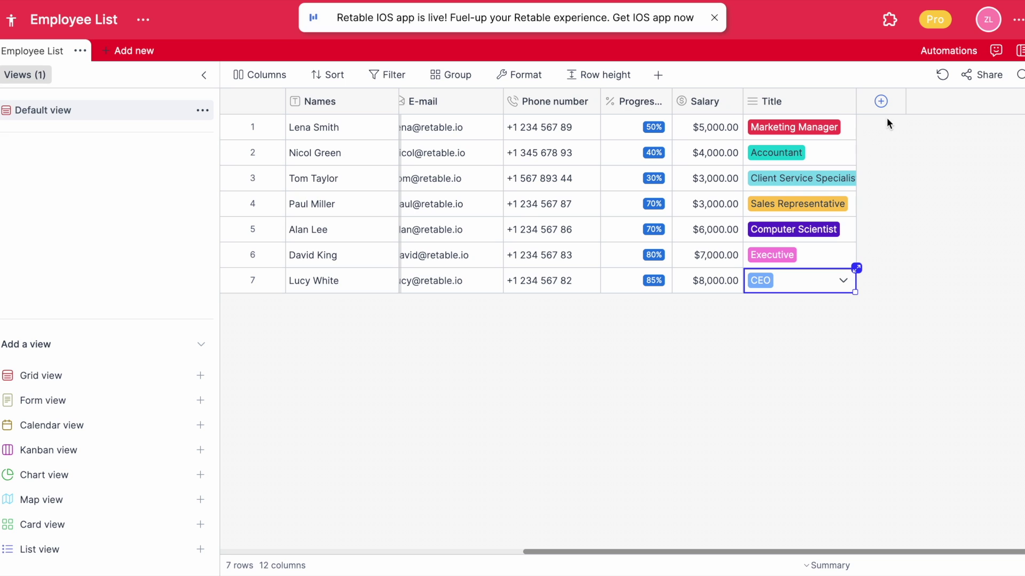
# - Add a Rating column 'Tasks done on time' with a maximum of 10 stars
pyautogui.click(881, 102)
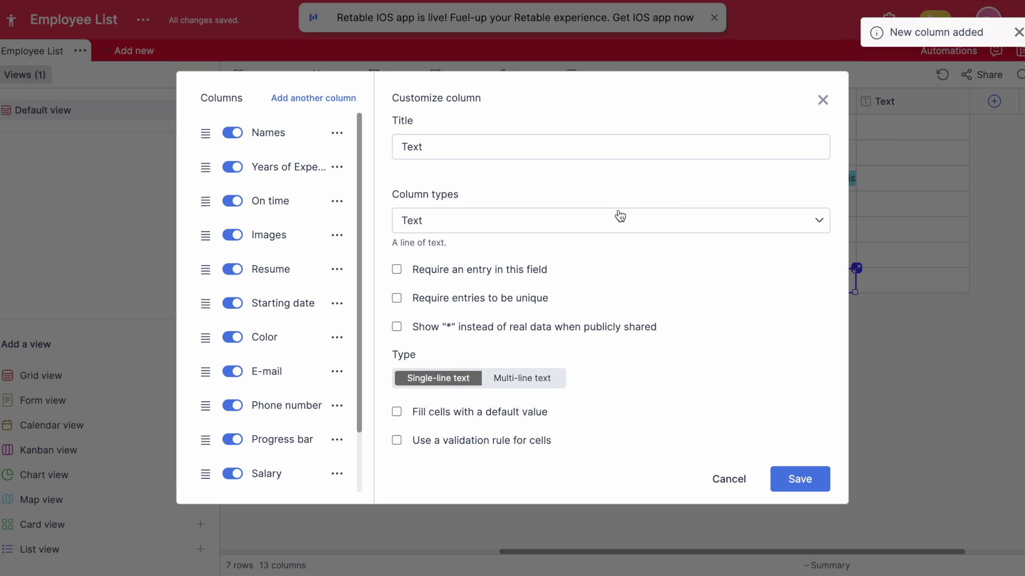
pyautogui.click(620, 216)
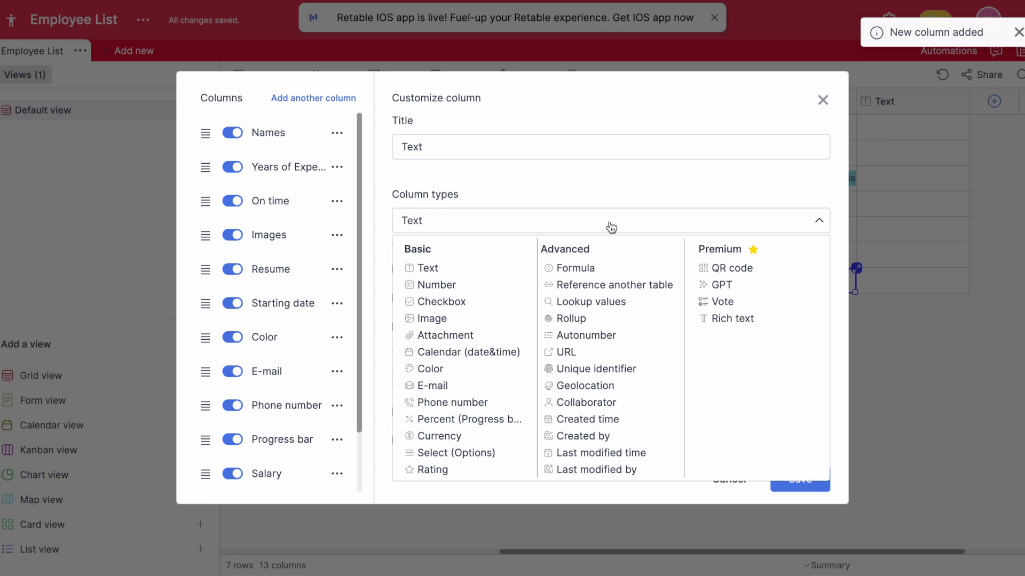
pyautogui.click(448, 469)
pyautogui.click(624, 386)
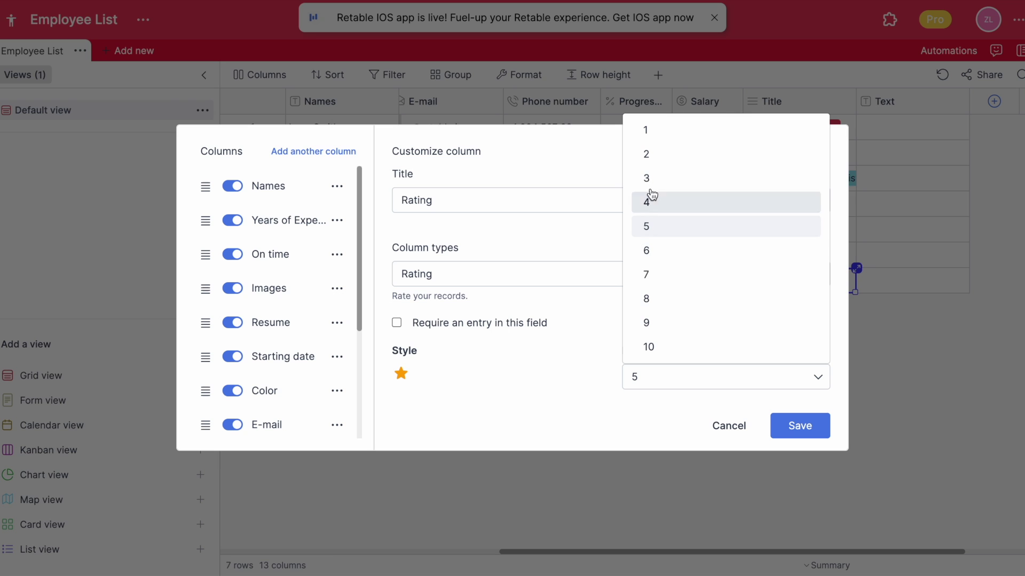
pyautogui.click(661, 347)
pyautogui.write('Tasks done on time')
pyautogui.click(812, 425)
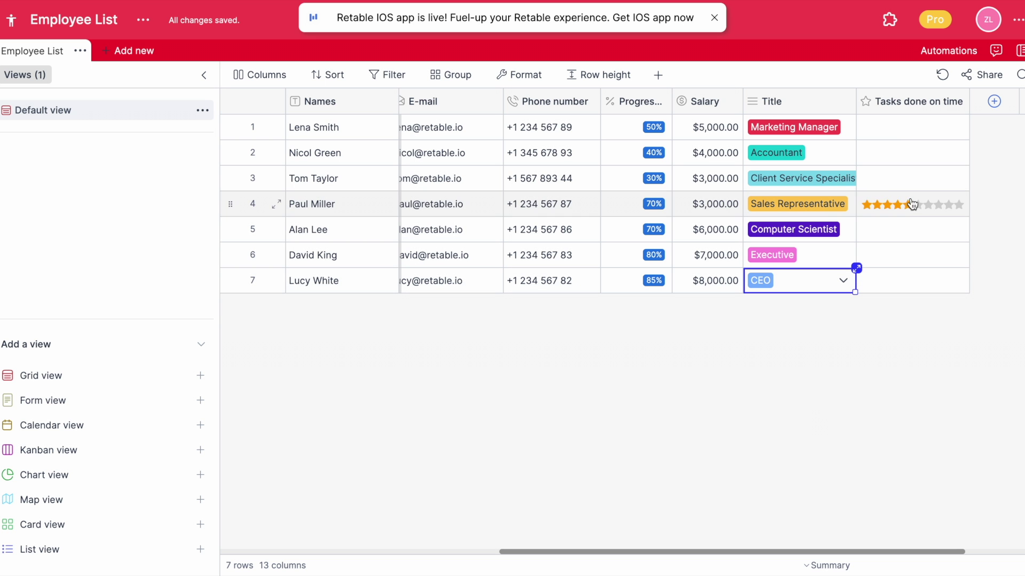
# - Rate rows 1–7 with 7, 9, 4, 5, 10, 10 and 9 stars
pyautogui.click(931, 130)
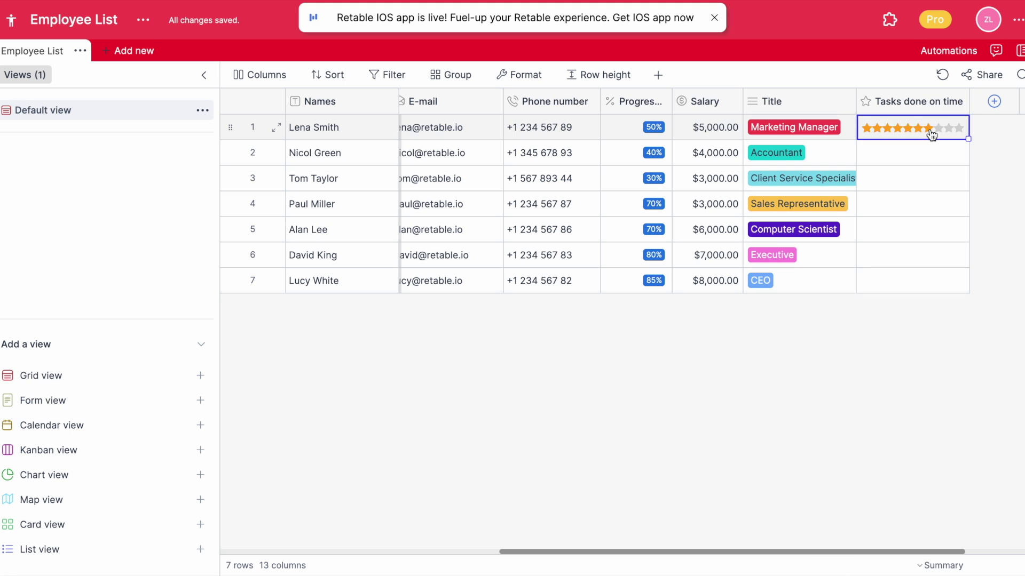
pyautogui.click(949, 155)
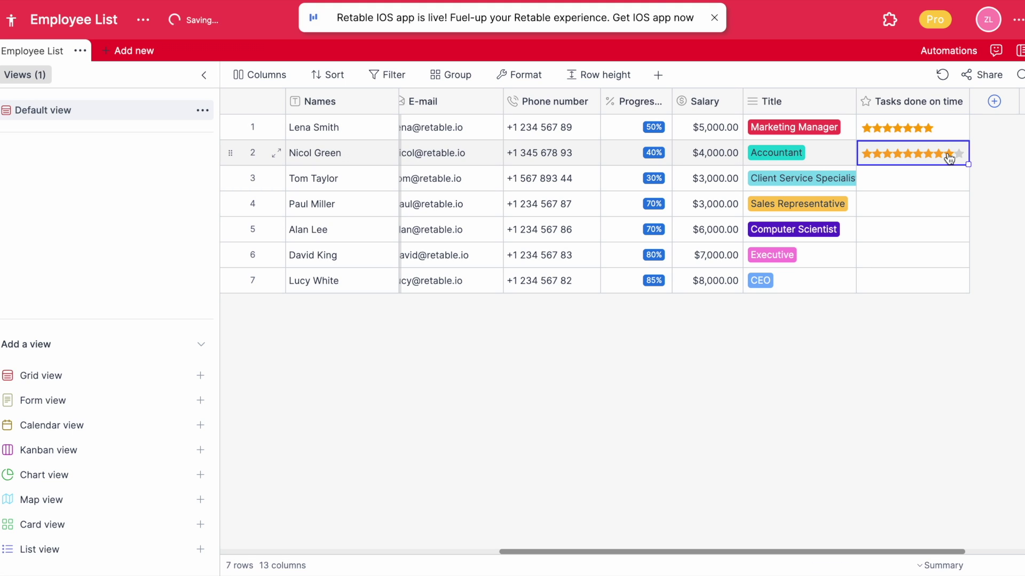
pyautogui.click(902, 182)
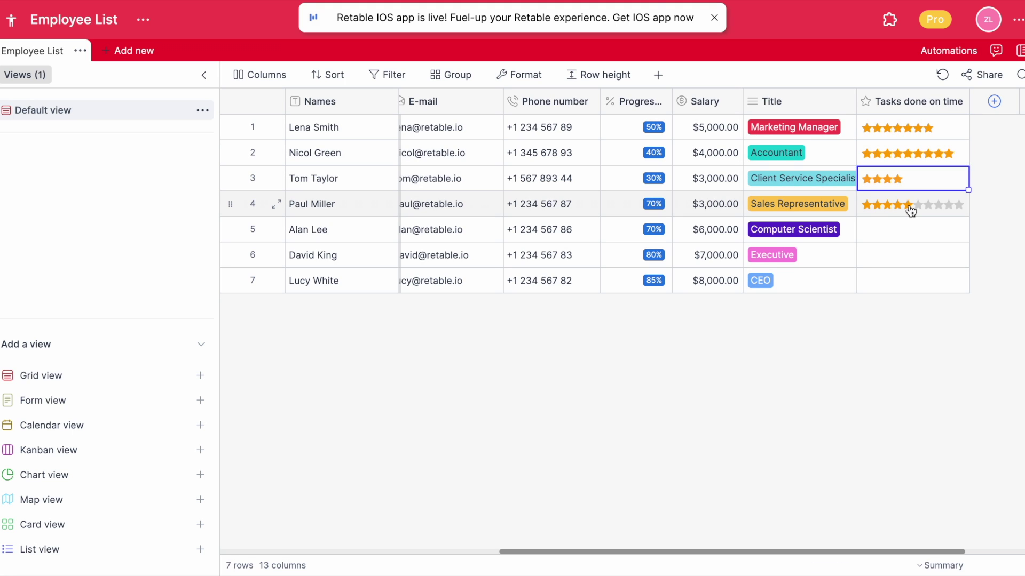
pyautogui.click(910, 207)
pyautogui.click(909, 208)
pyautogui.click(958, 234)
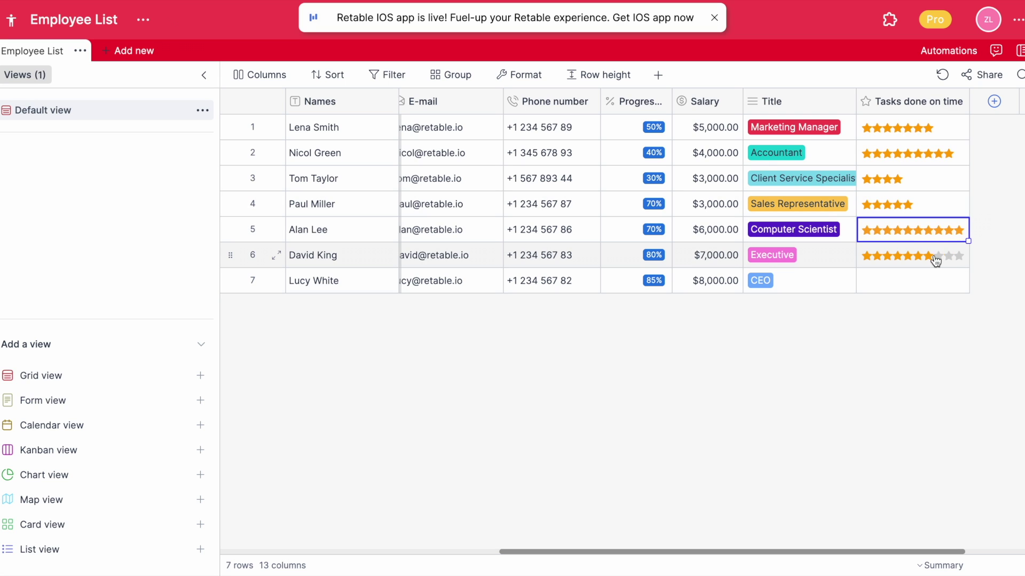
pyautogui.click(955, 260)
pyautogui.click(950, 283)
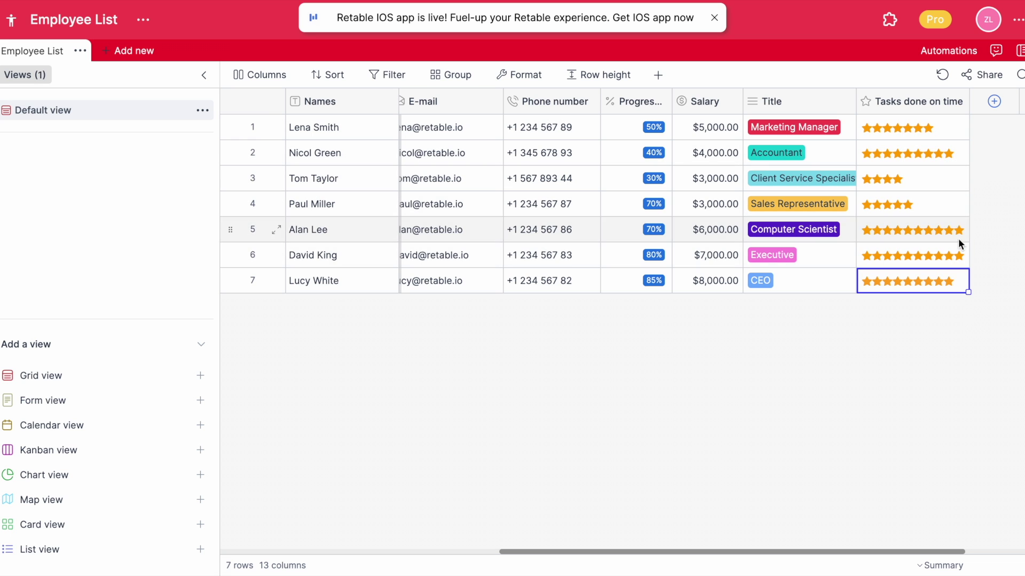
pyautogui.hscroll(-5, 941, 162)
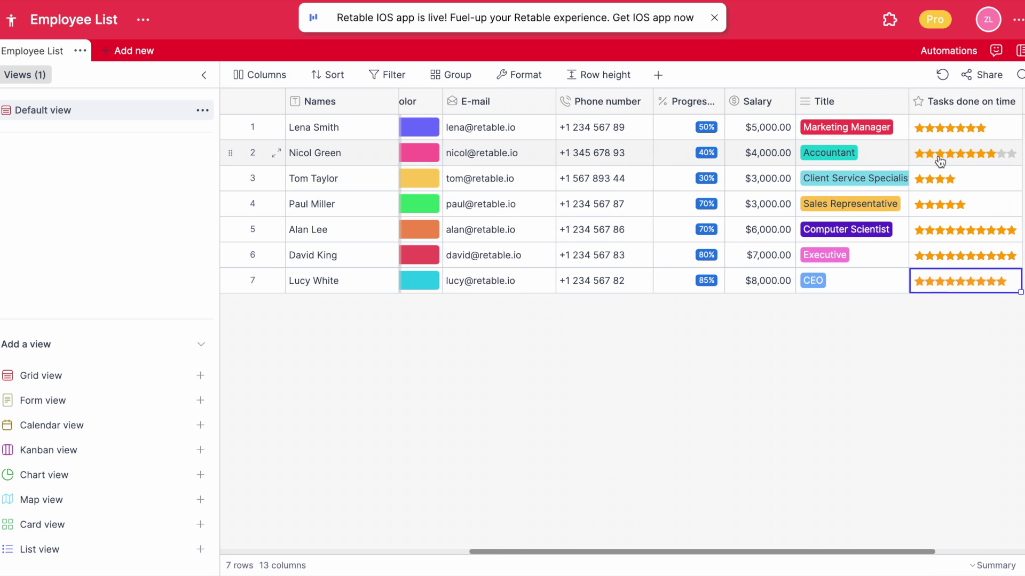
pyautogui.hscroll(-6, 940, 161)
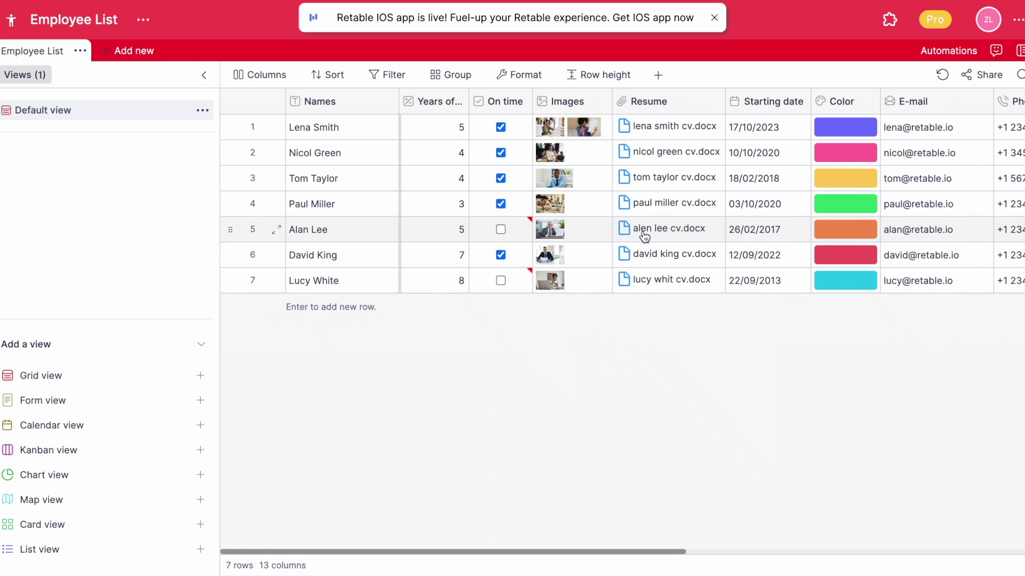
pyautogui.hscroll(3, 645, 237)
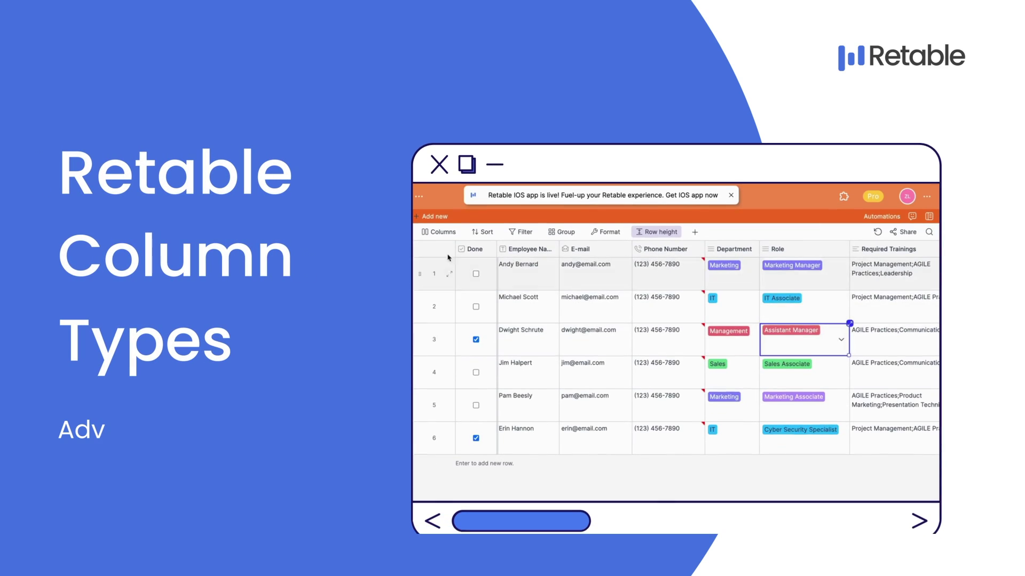